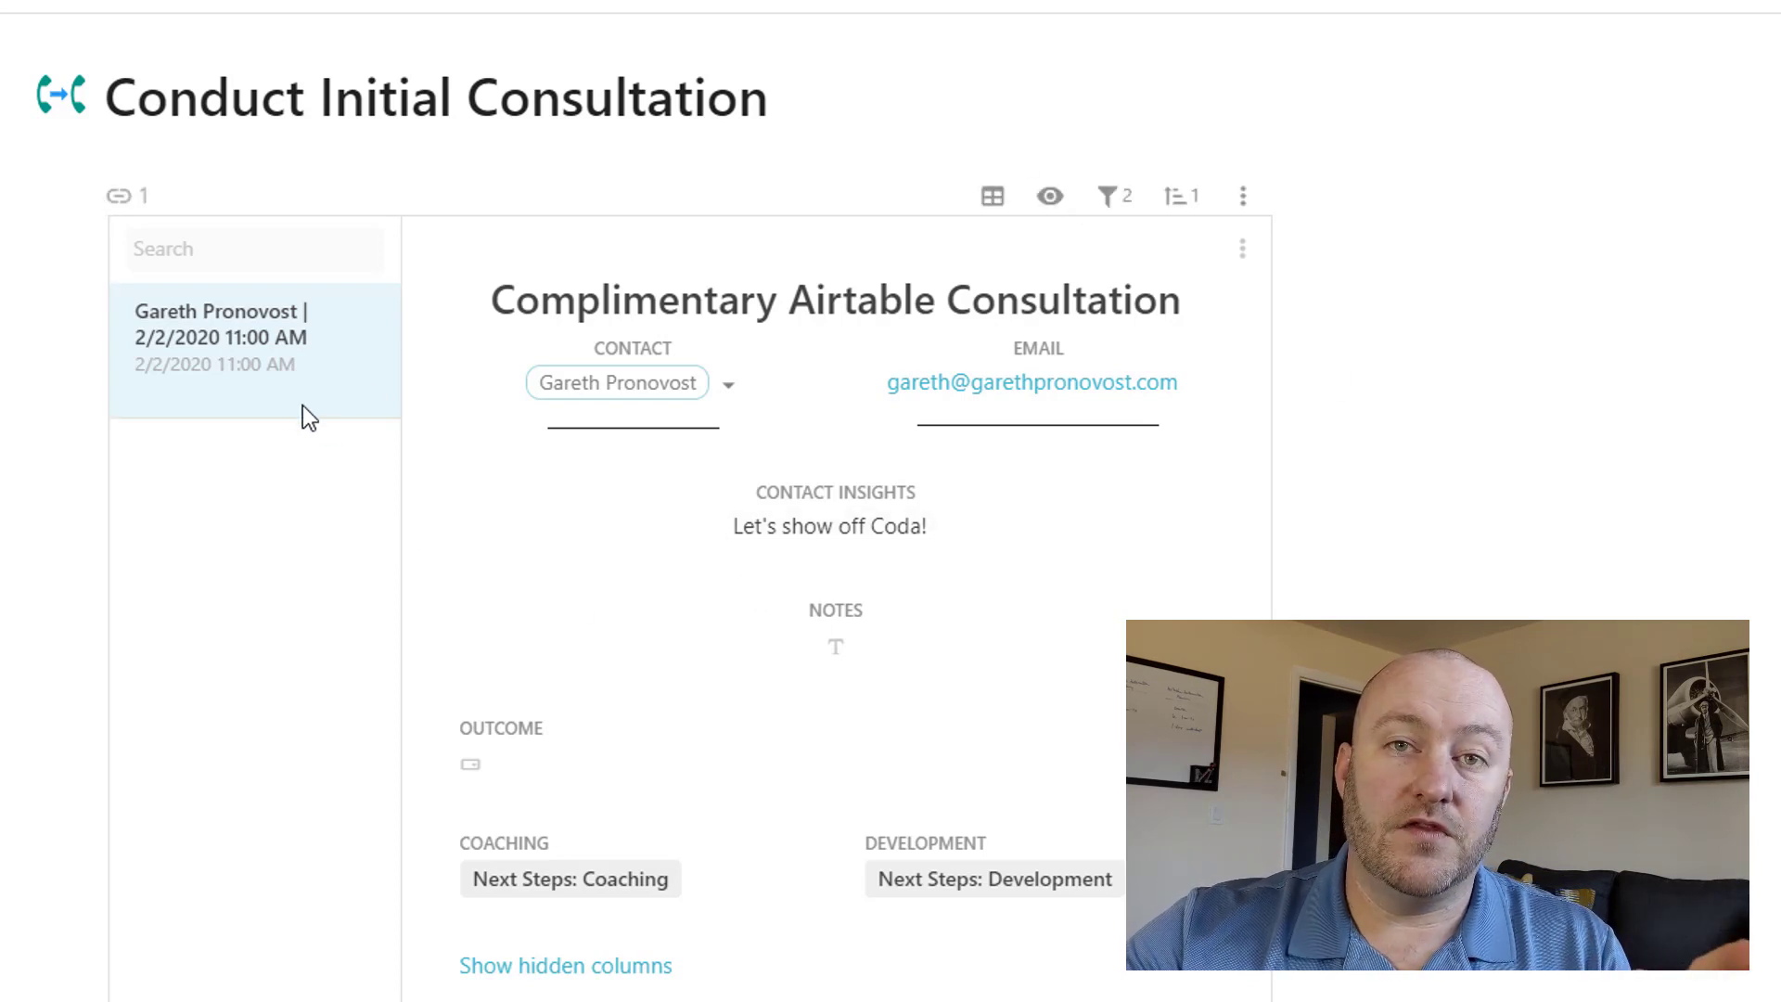
# Enter 'Example Notes' in the consultation's Notes and set its Outcome to Good Fit.
pyautogui.moveTo(605, 395)
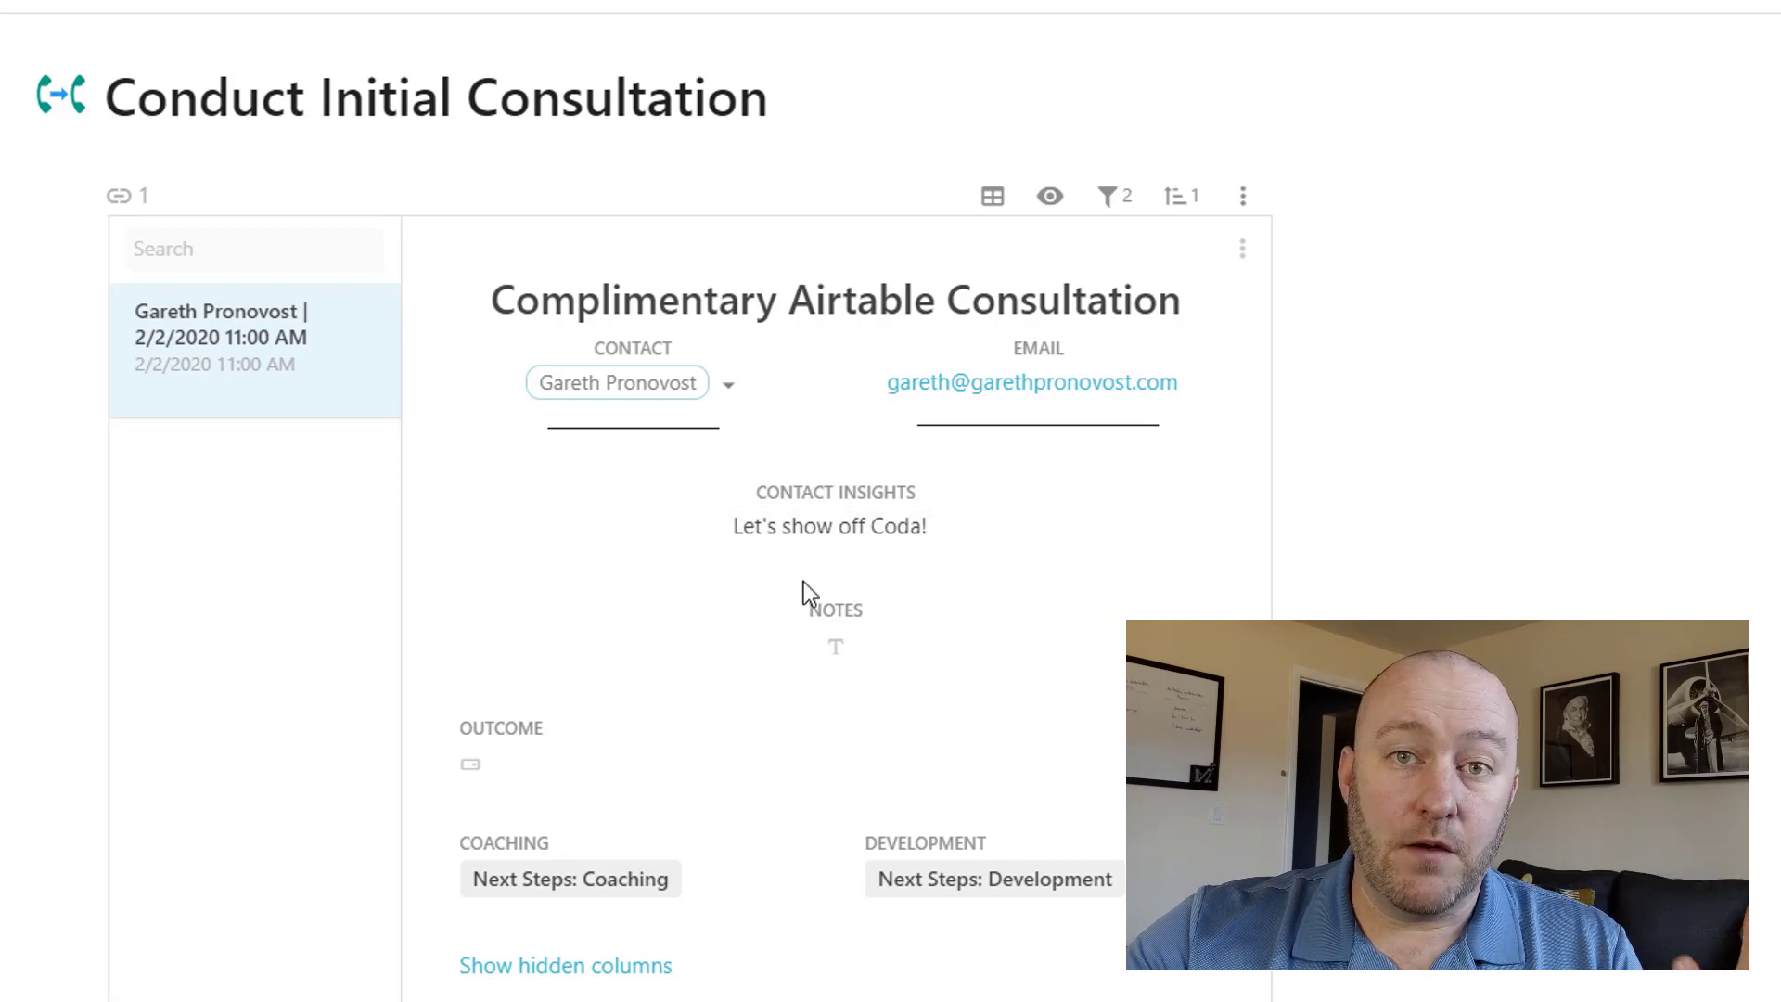
pyautogui.click(828, 647)
pyautogui.write('E')
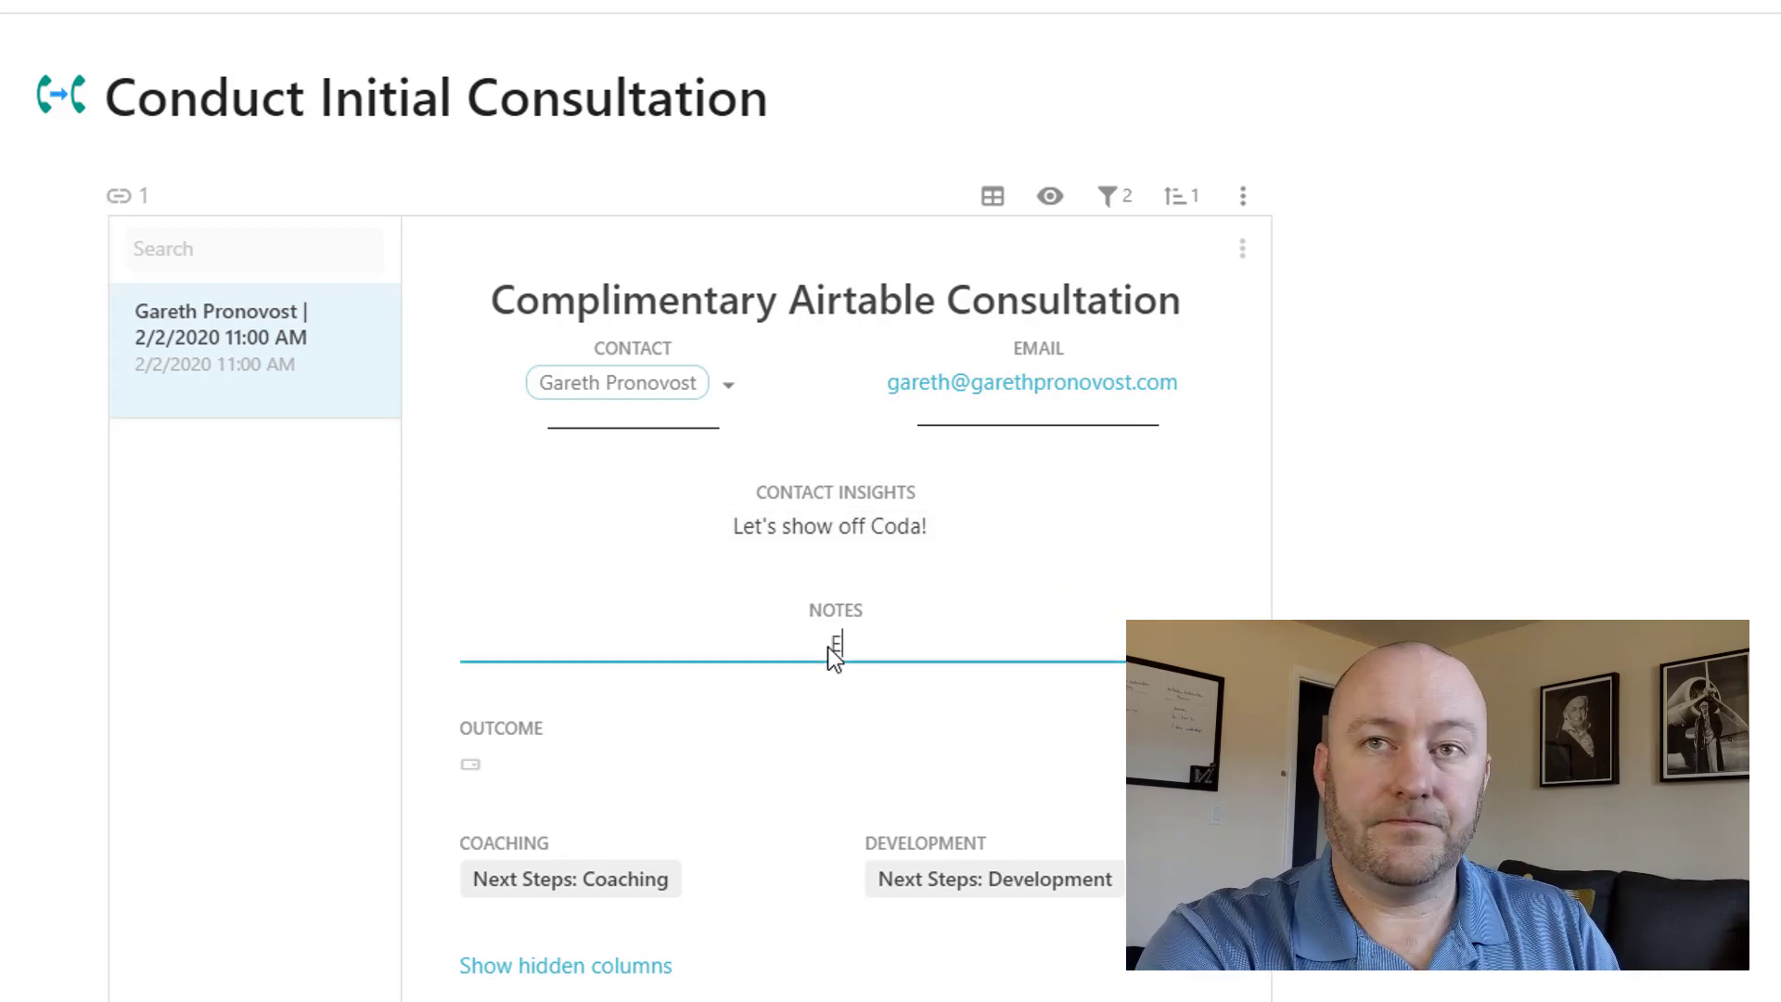
pyautogui.write('xample Notes')
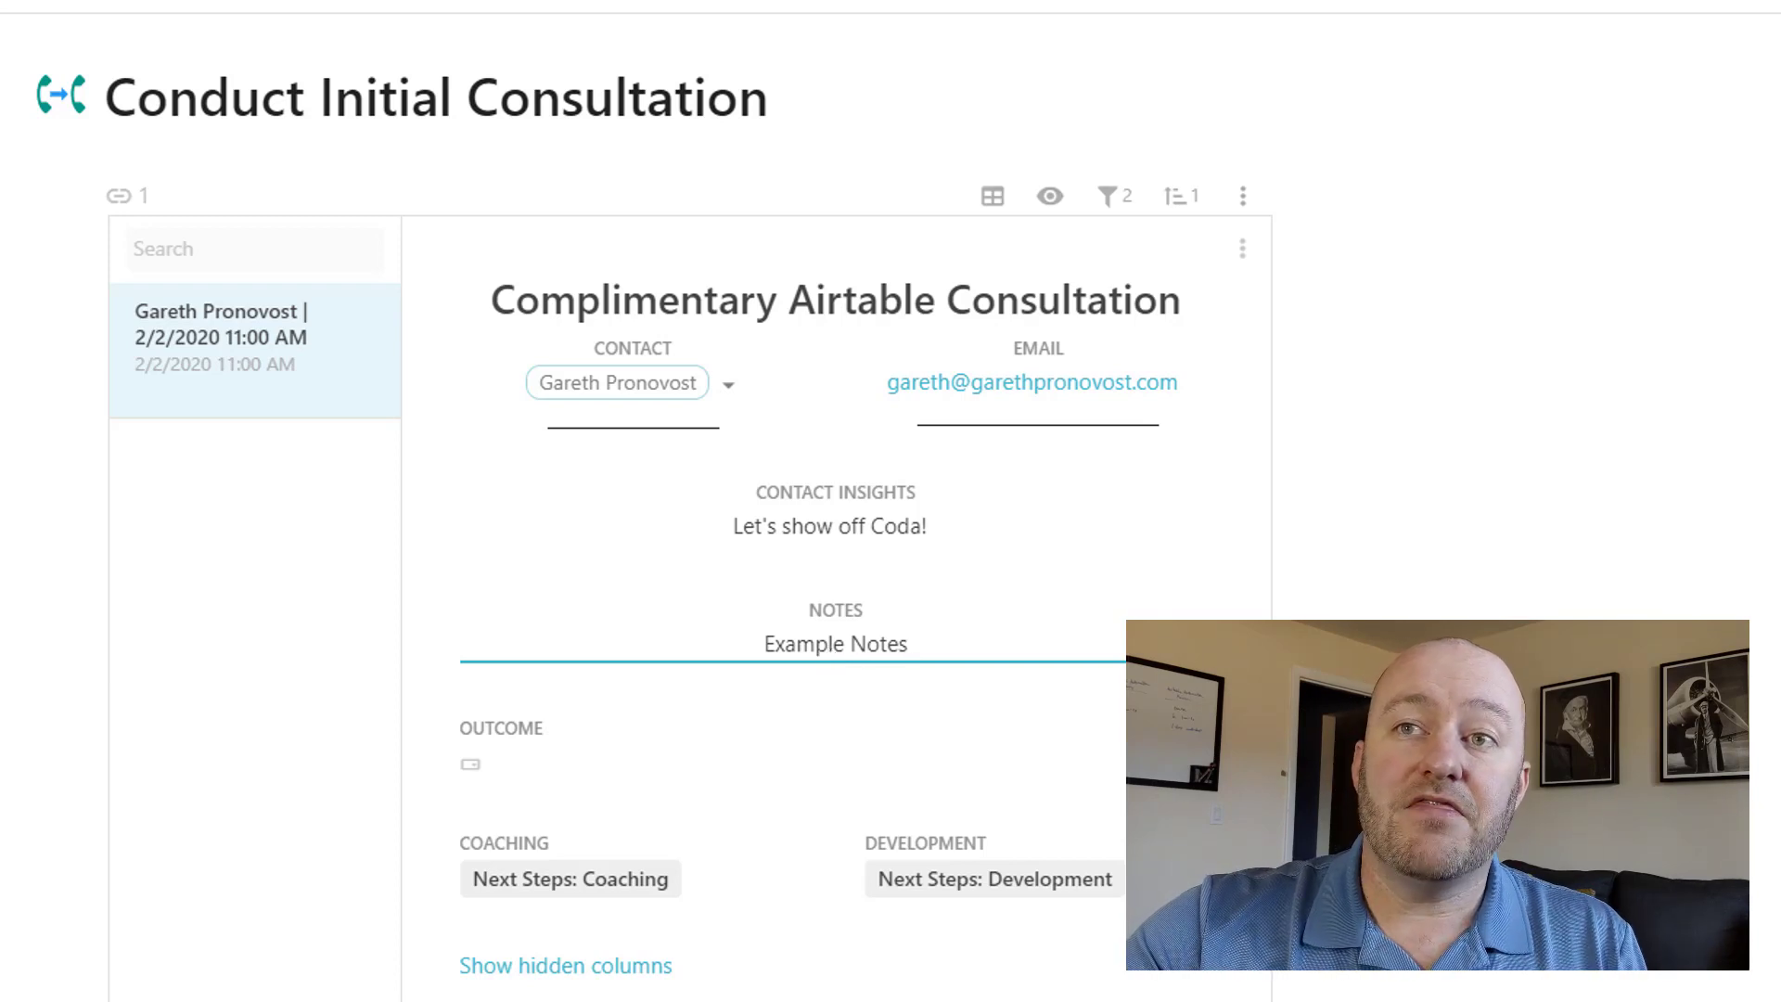
pyautogui.click(1104, 782)
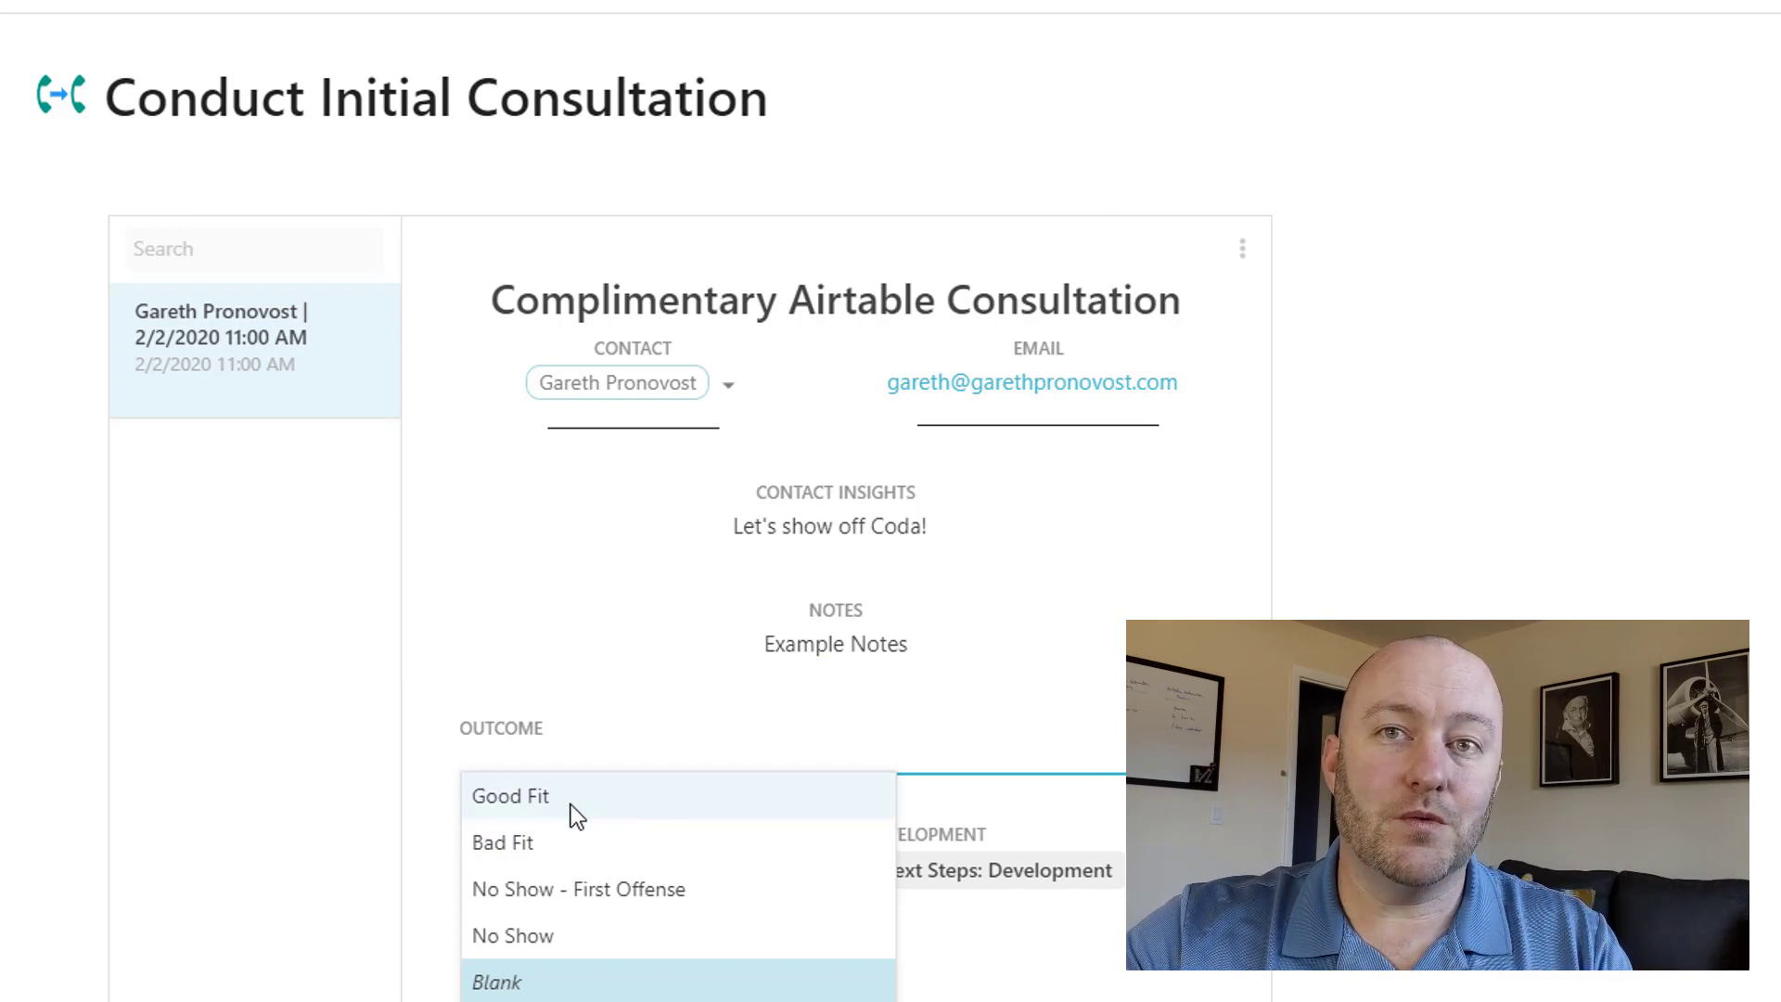
pyautogui.click(570, 805)
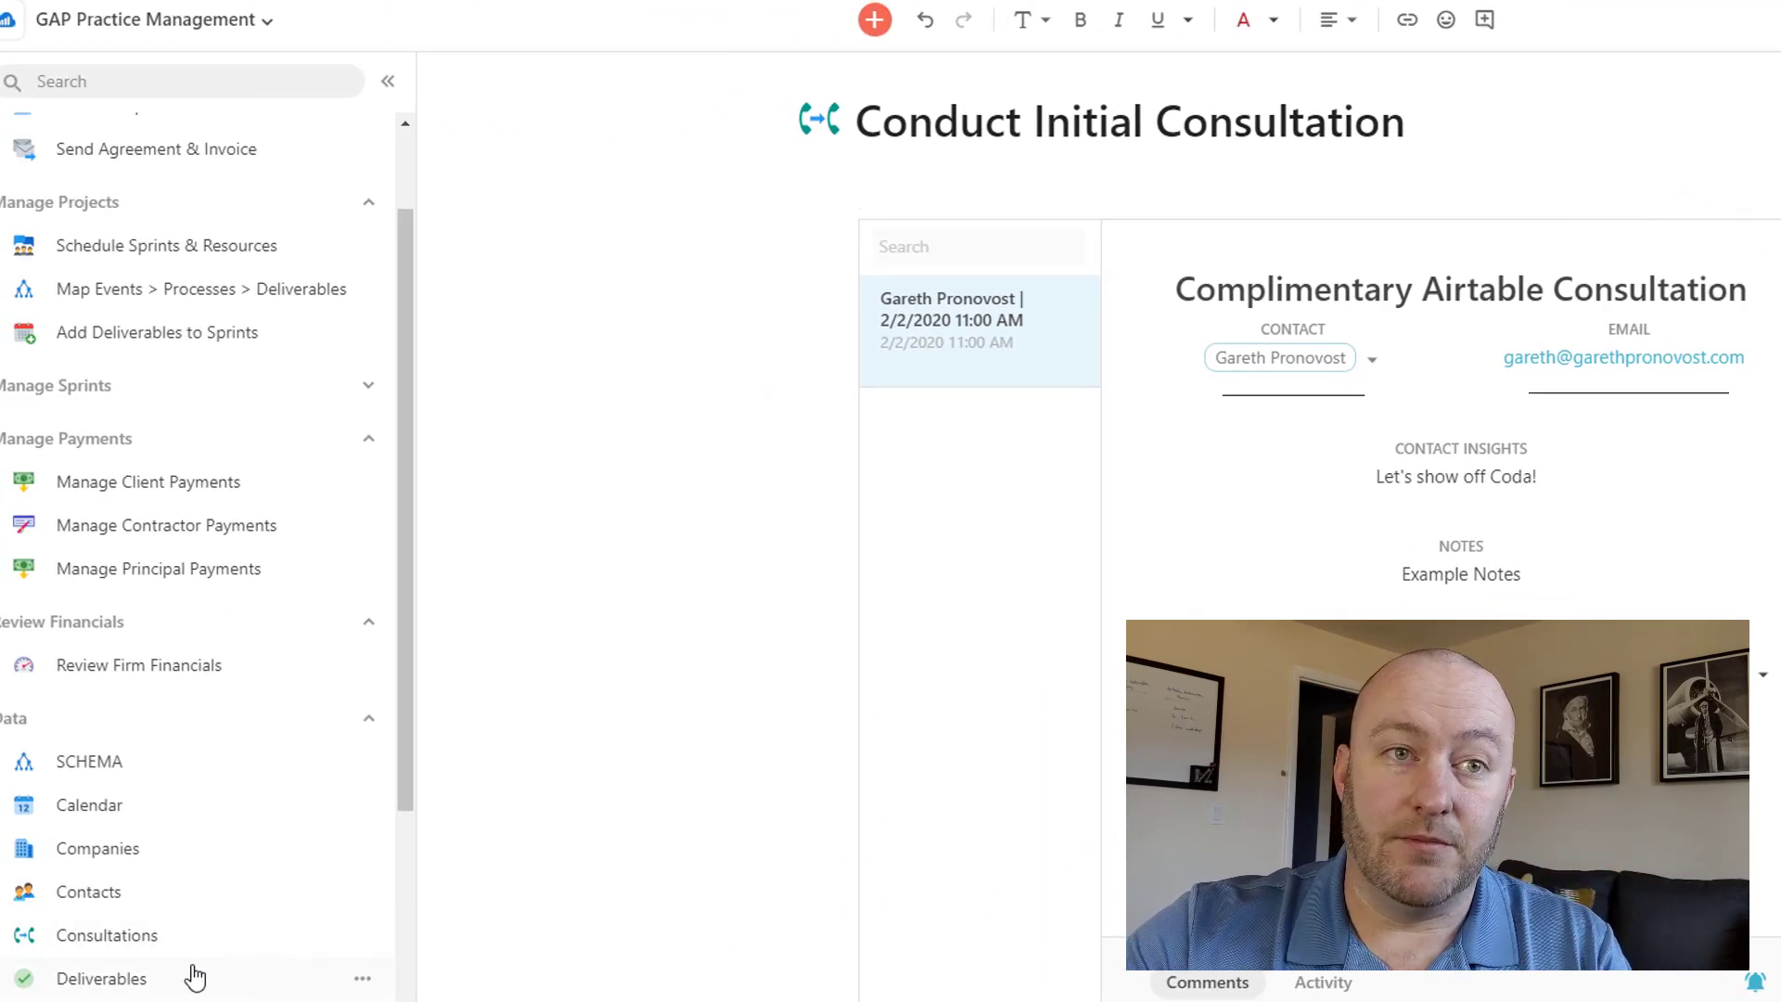
# Open the Consultations table and move across the row to the Coaching and Development columns.
pyautogui.click(157, 936)
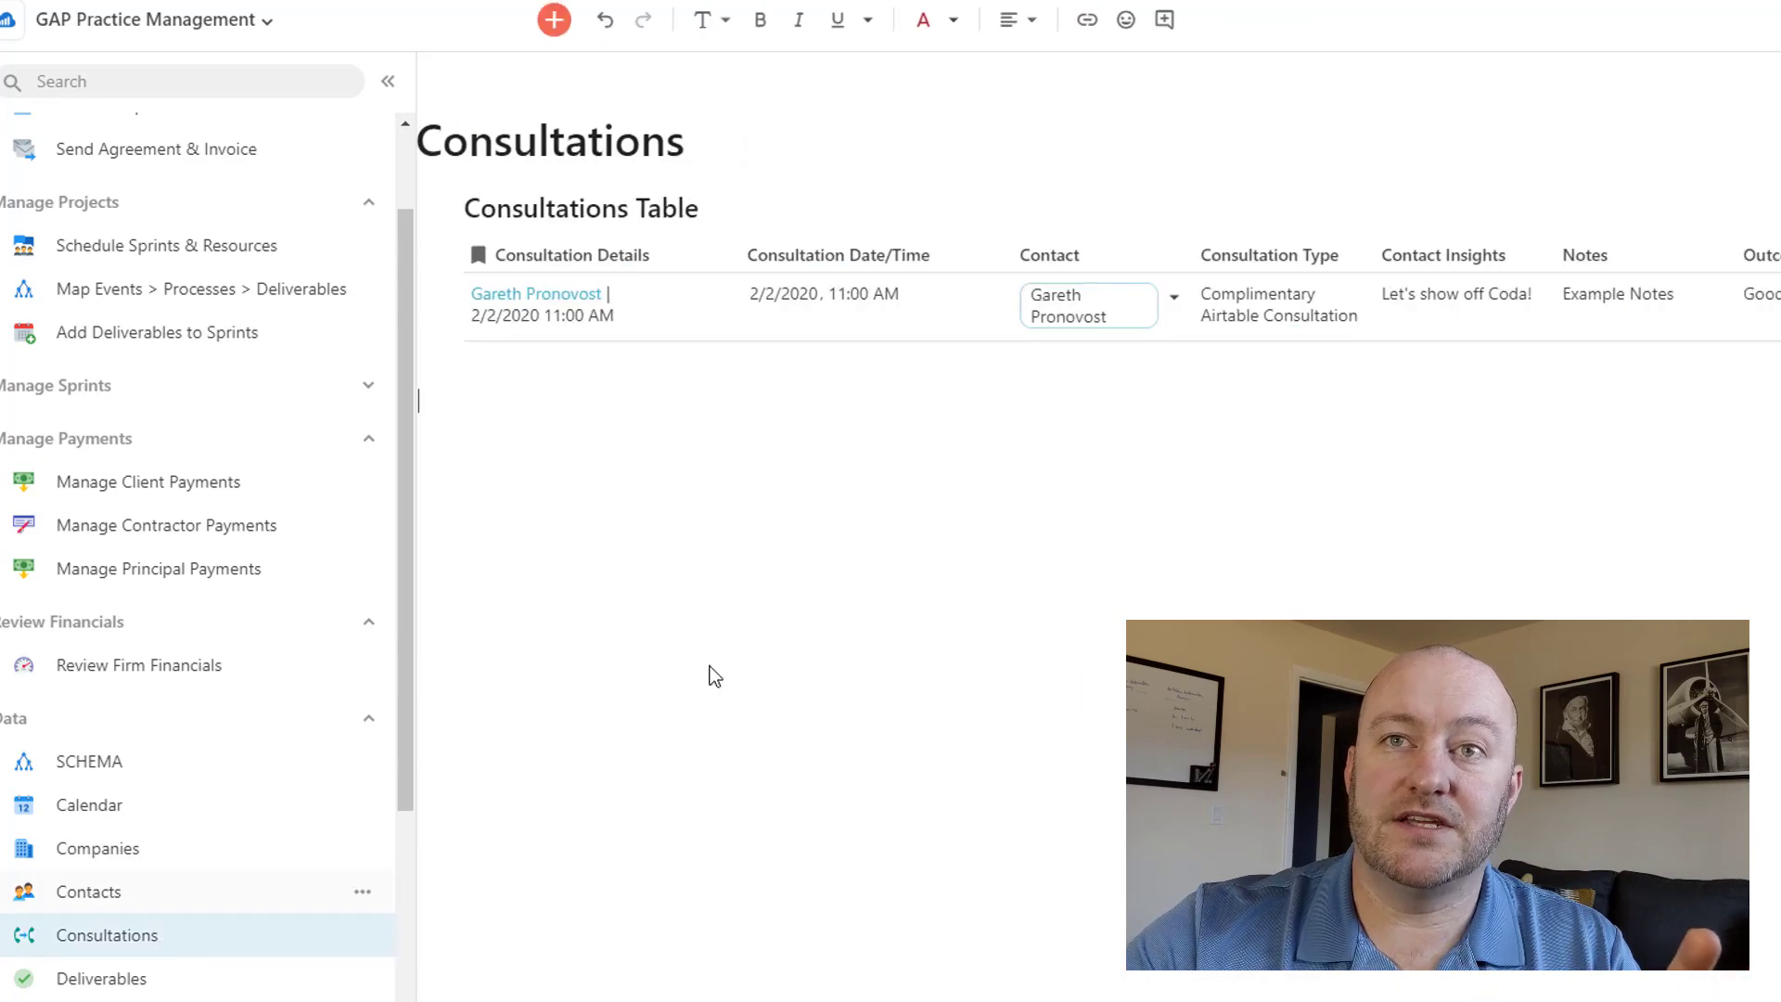
pyautogui.click(1445, 343)
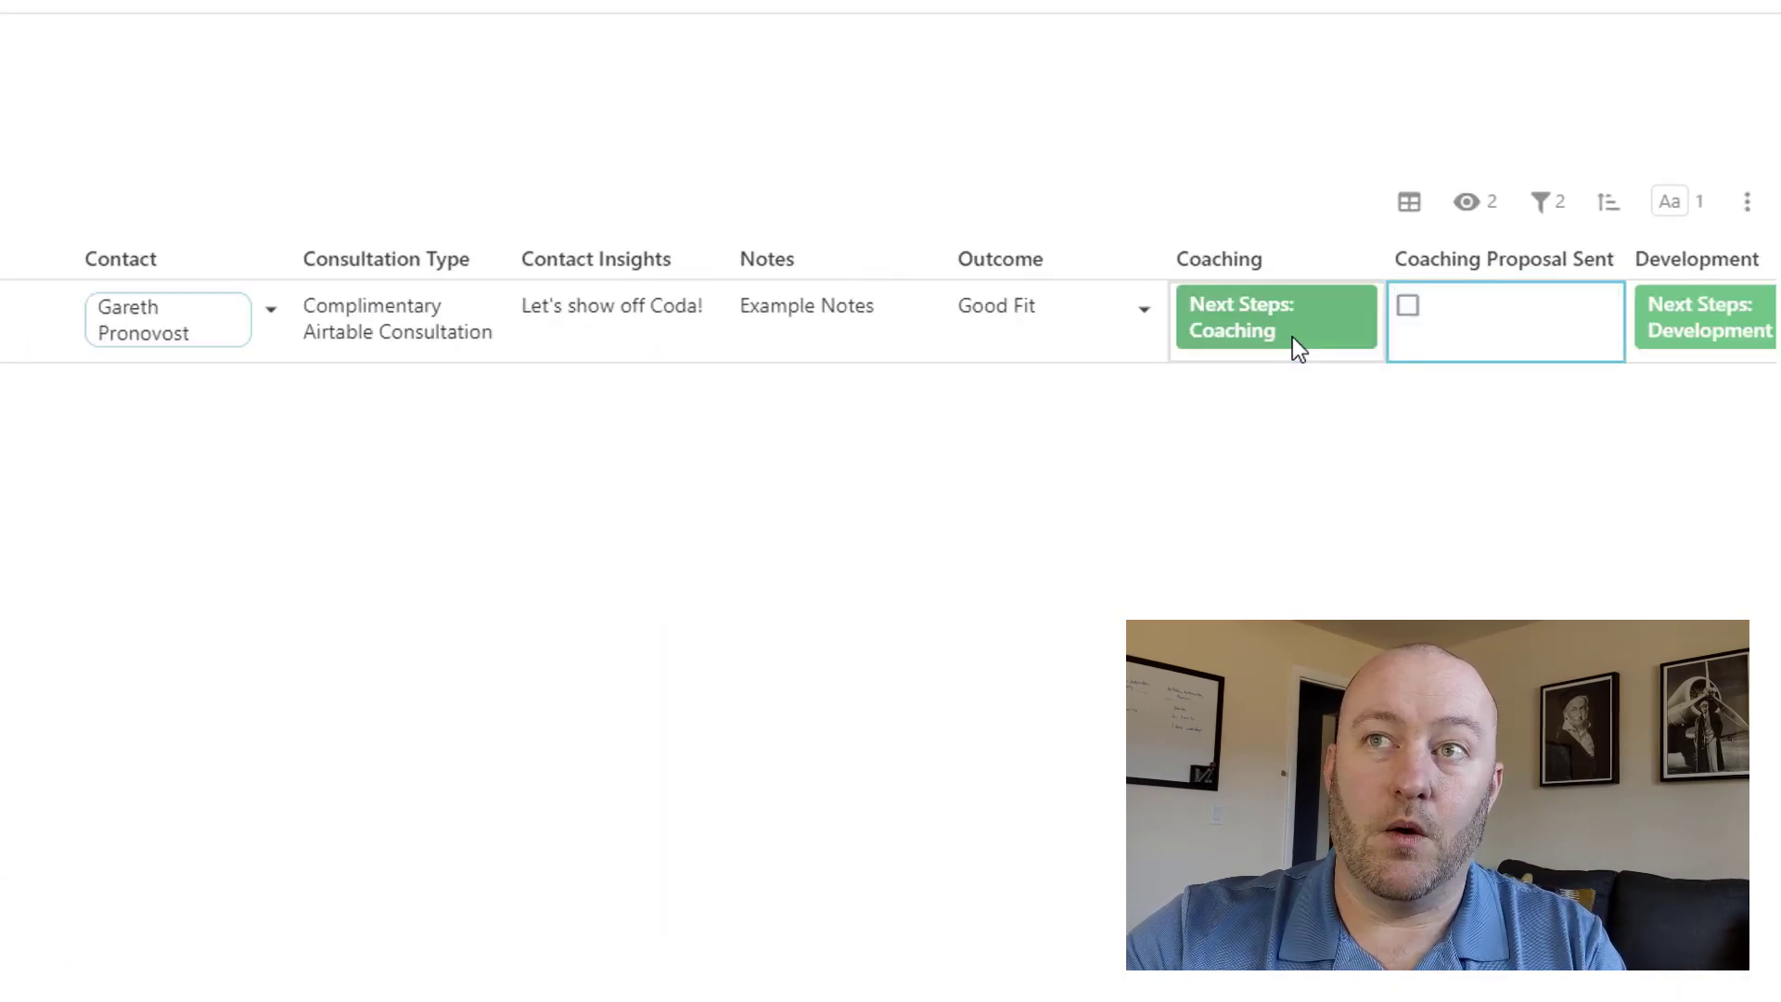
pyautogui.press('Right')
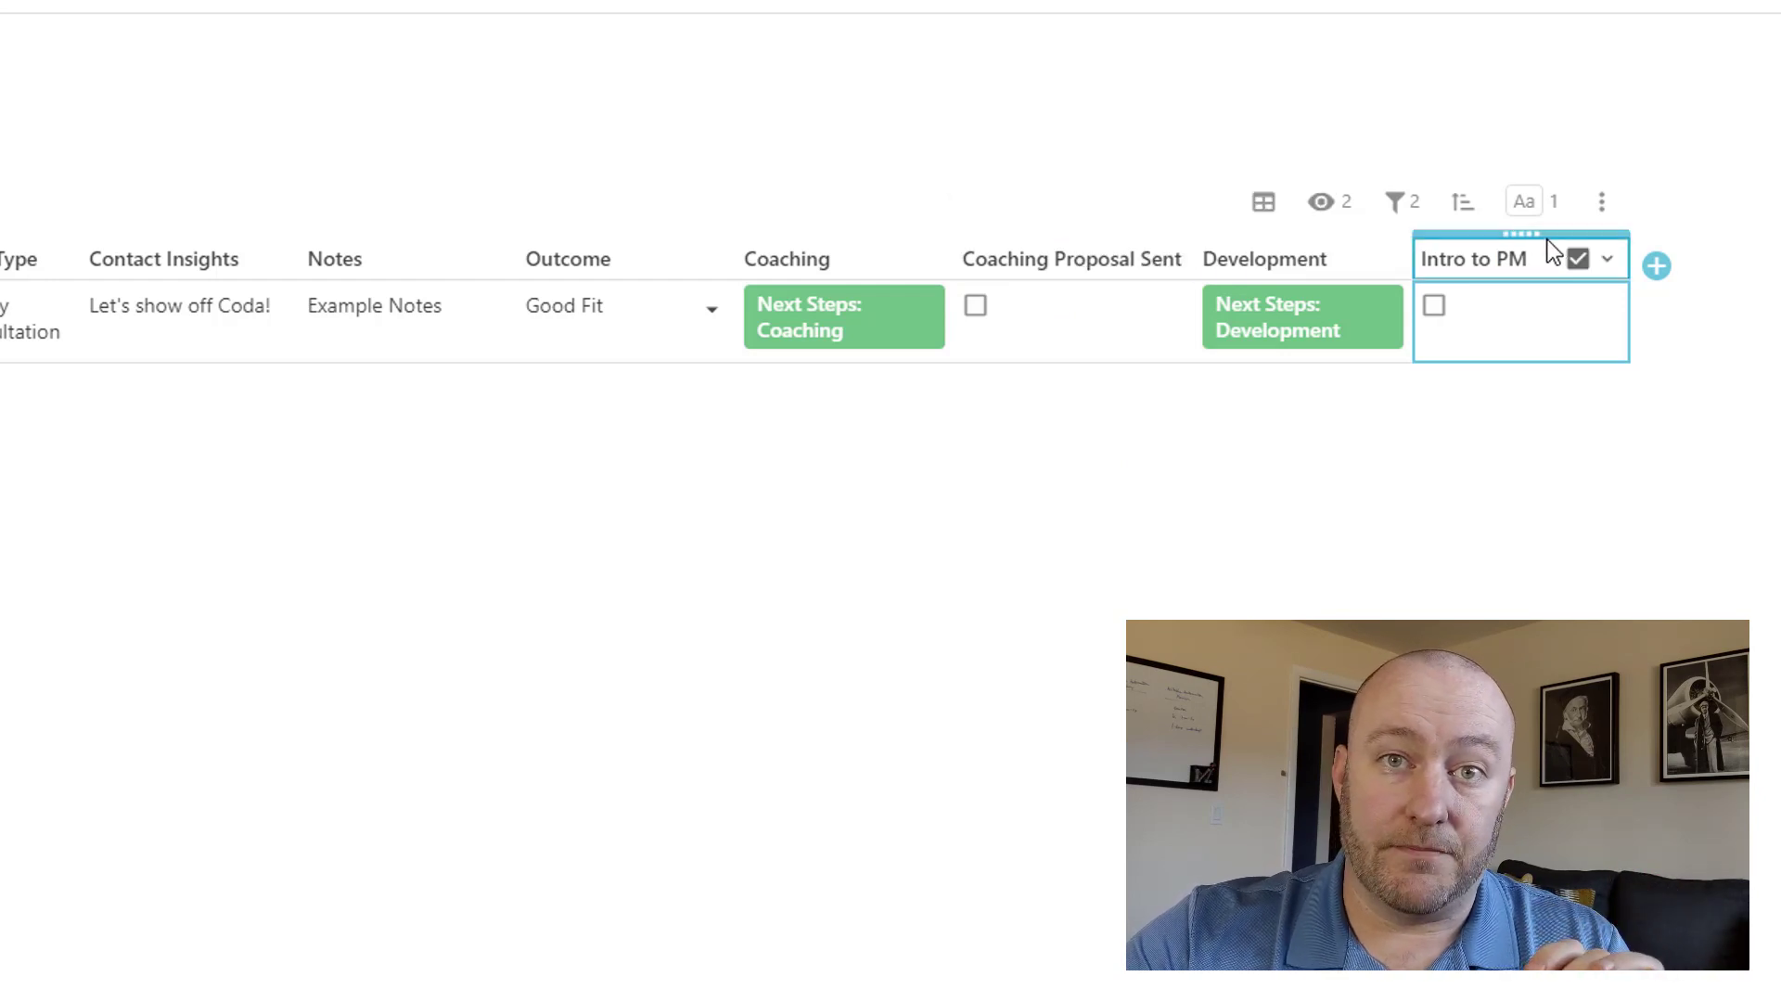
pyautogui.hscroll(-5, 859, 438)
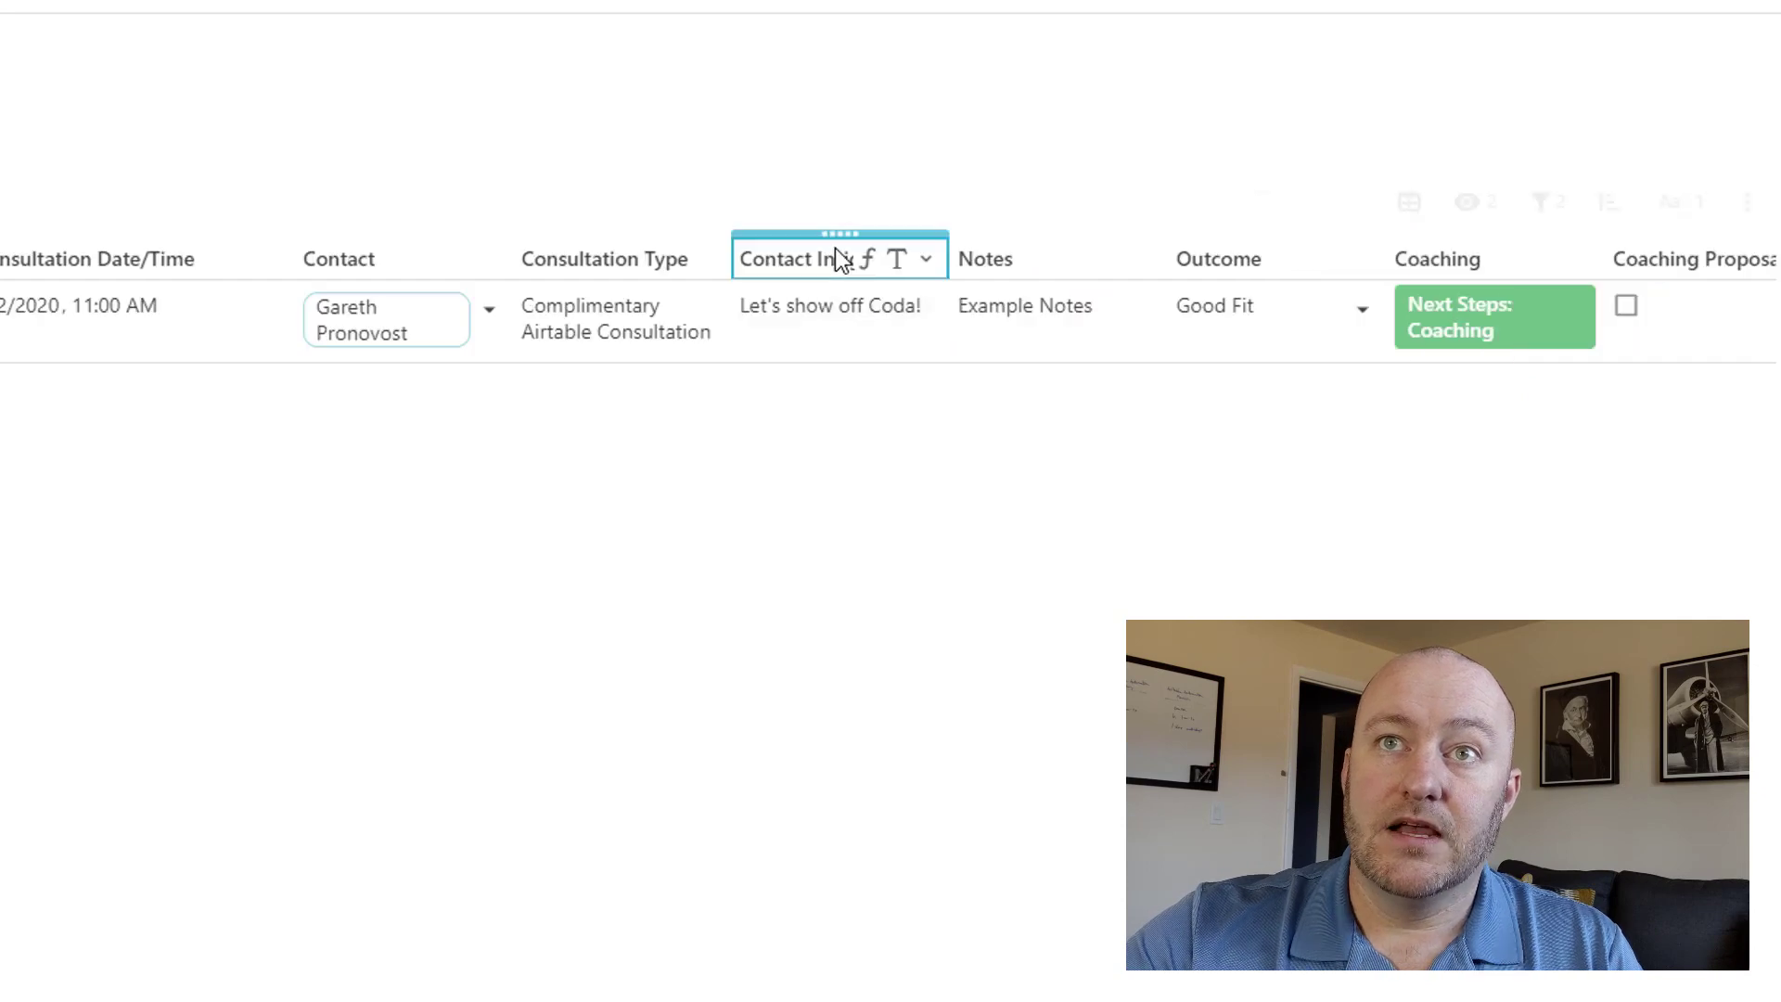
# Read the Coaching button's Disable If formula in its column format settings, then close them unchanged.
pyautogui.click(1581, 260)
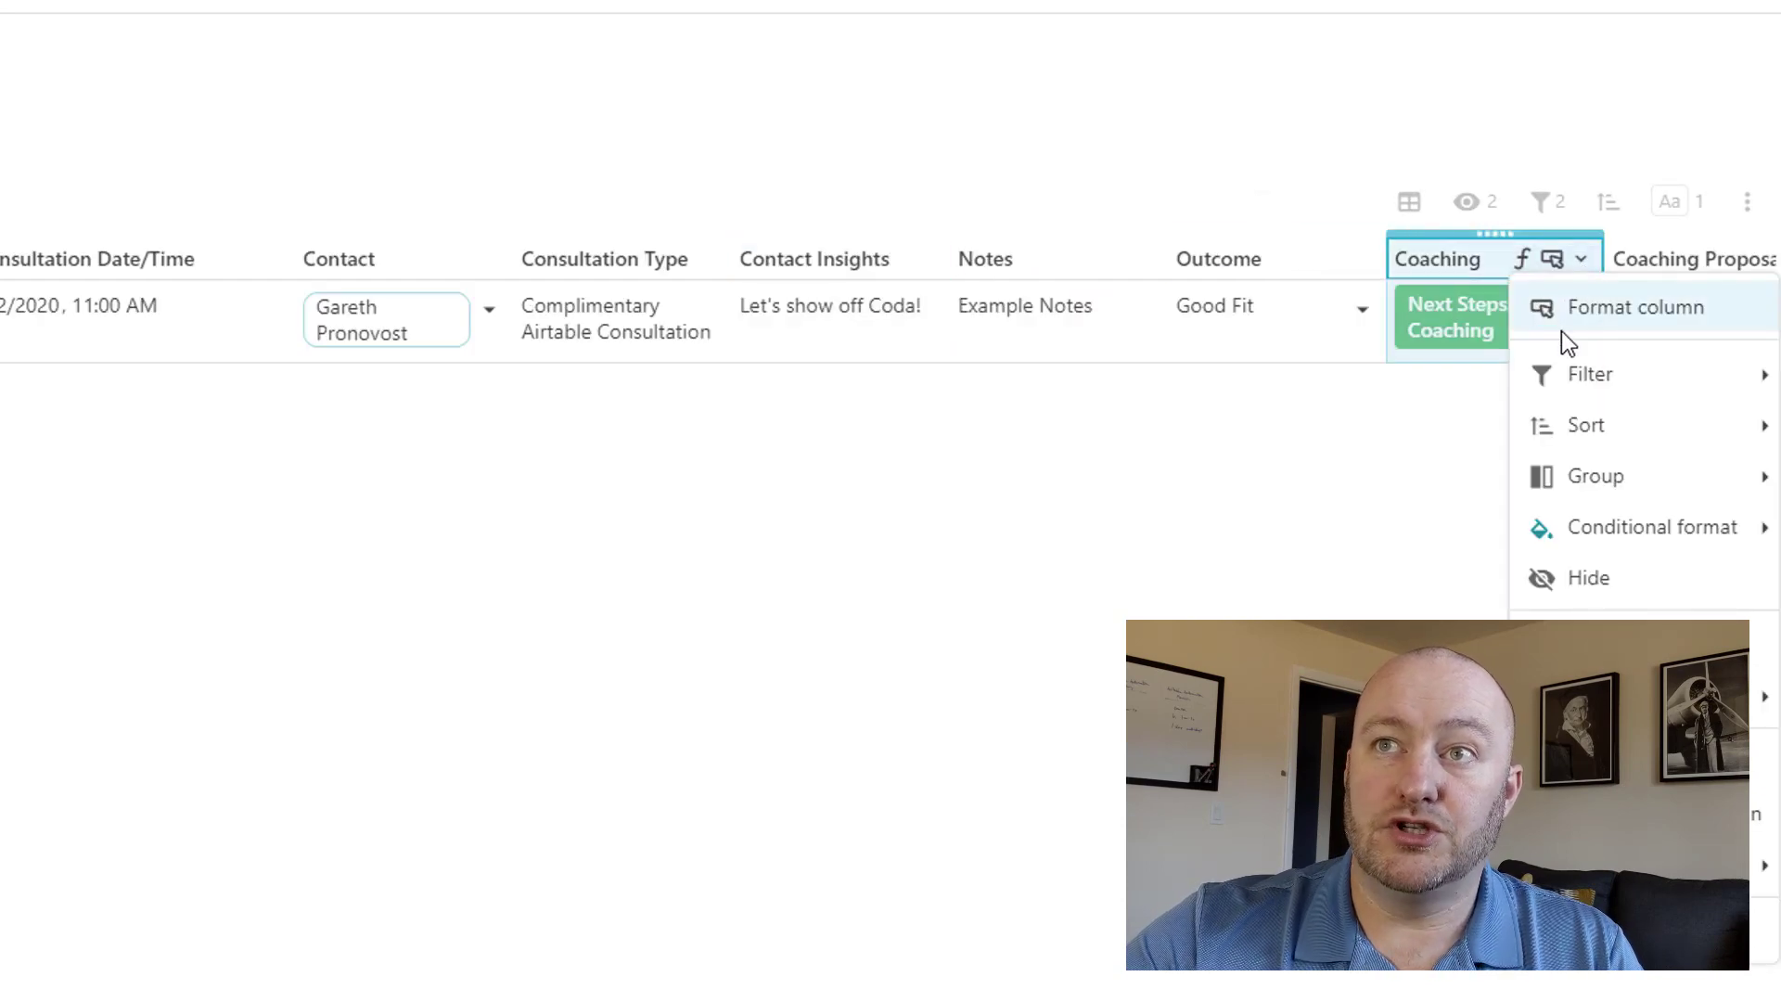
pyautogui.click(1575, 324)
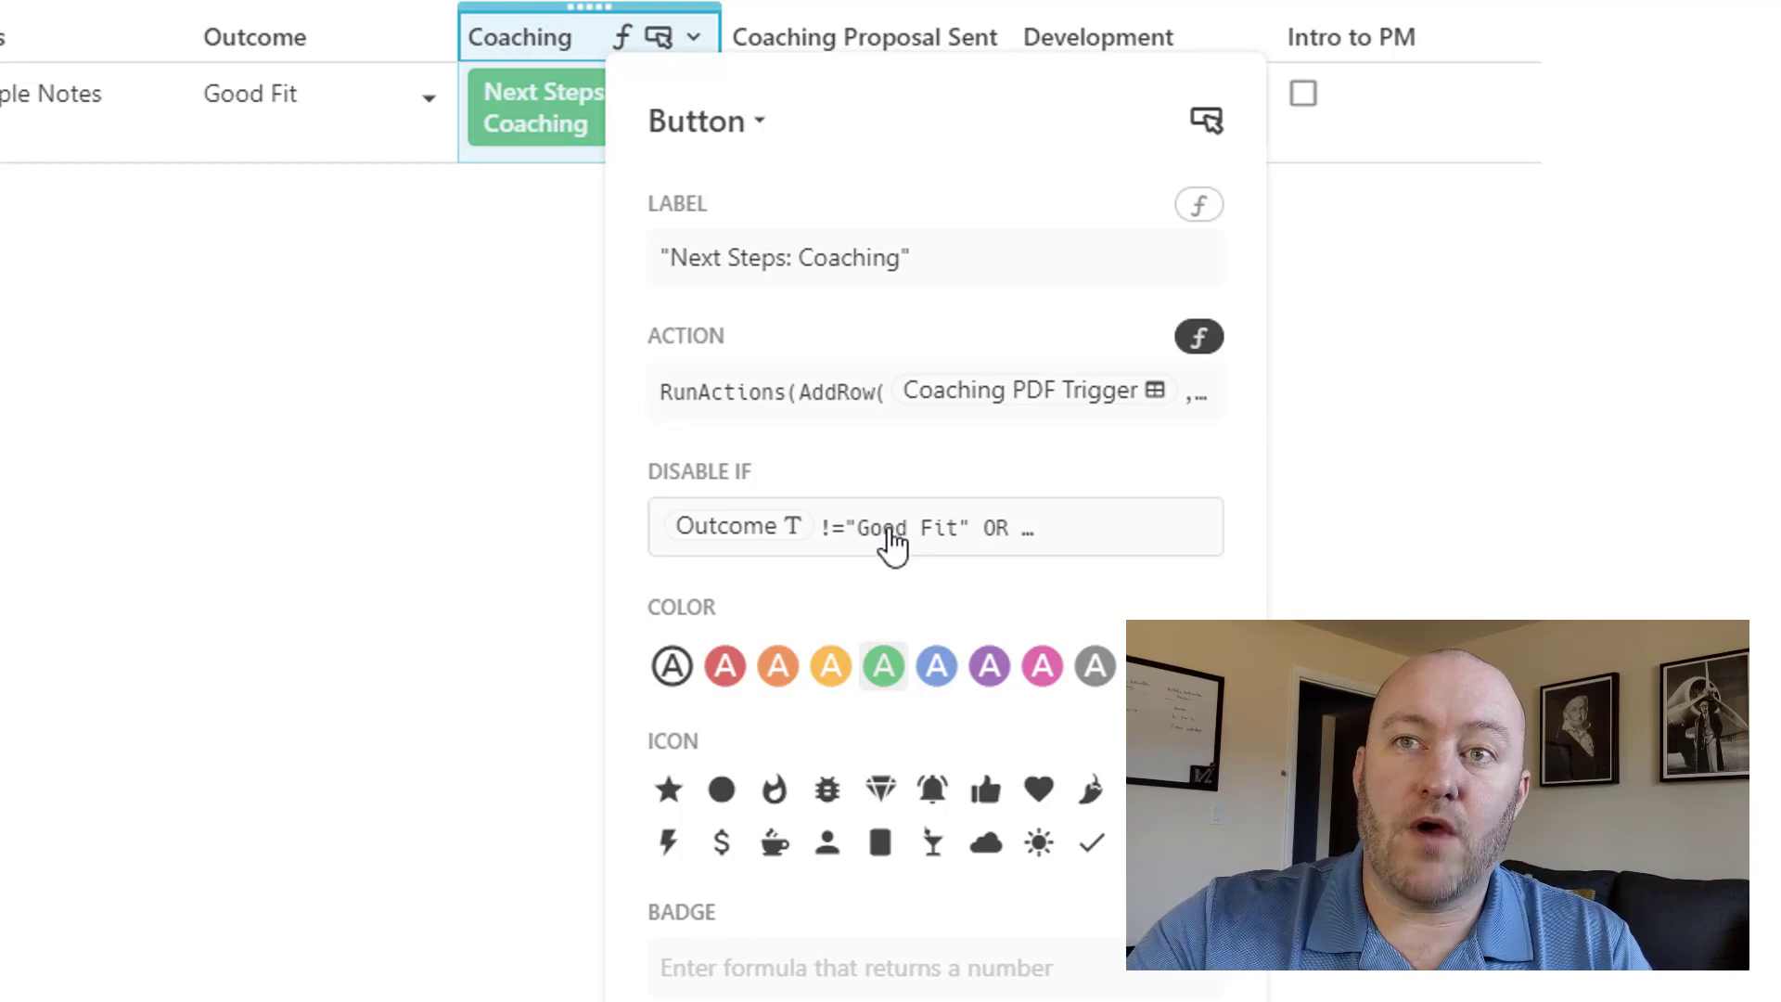
pyautogui.click(890, 545)
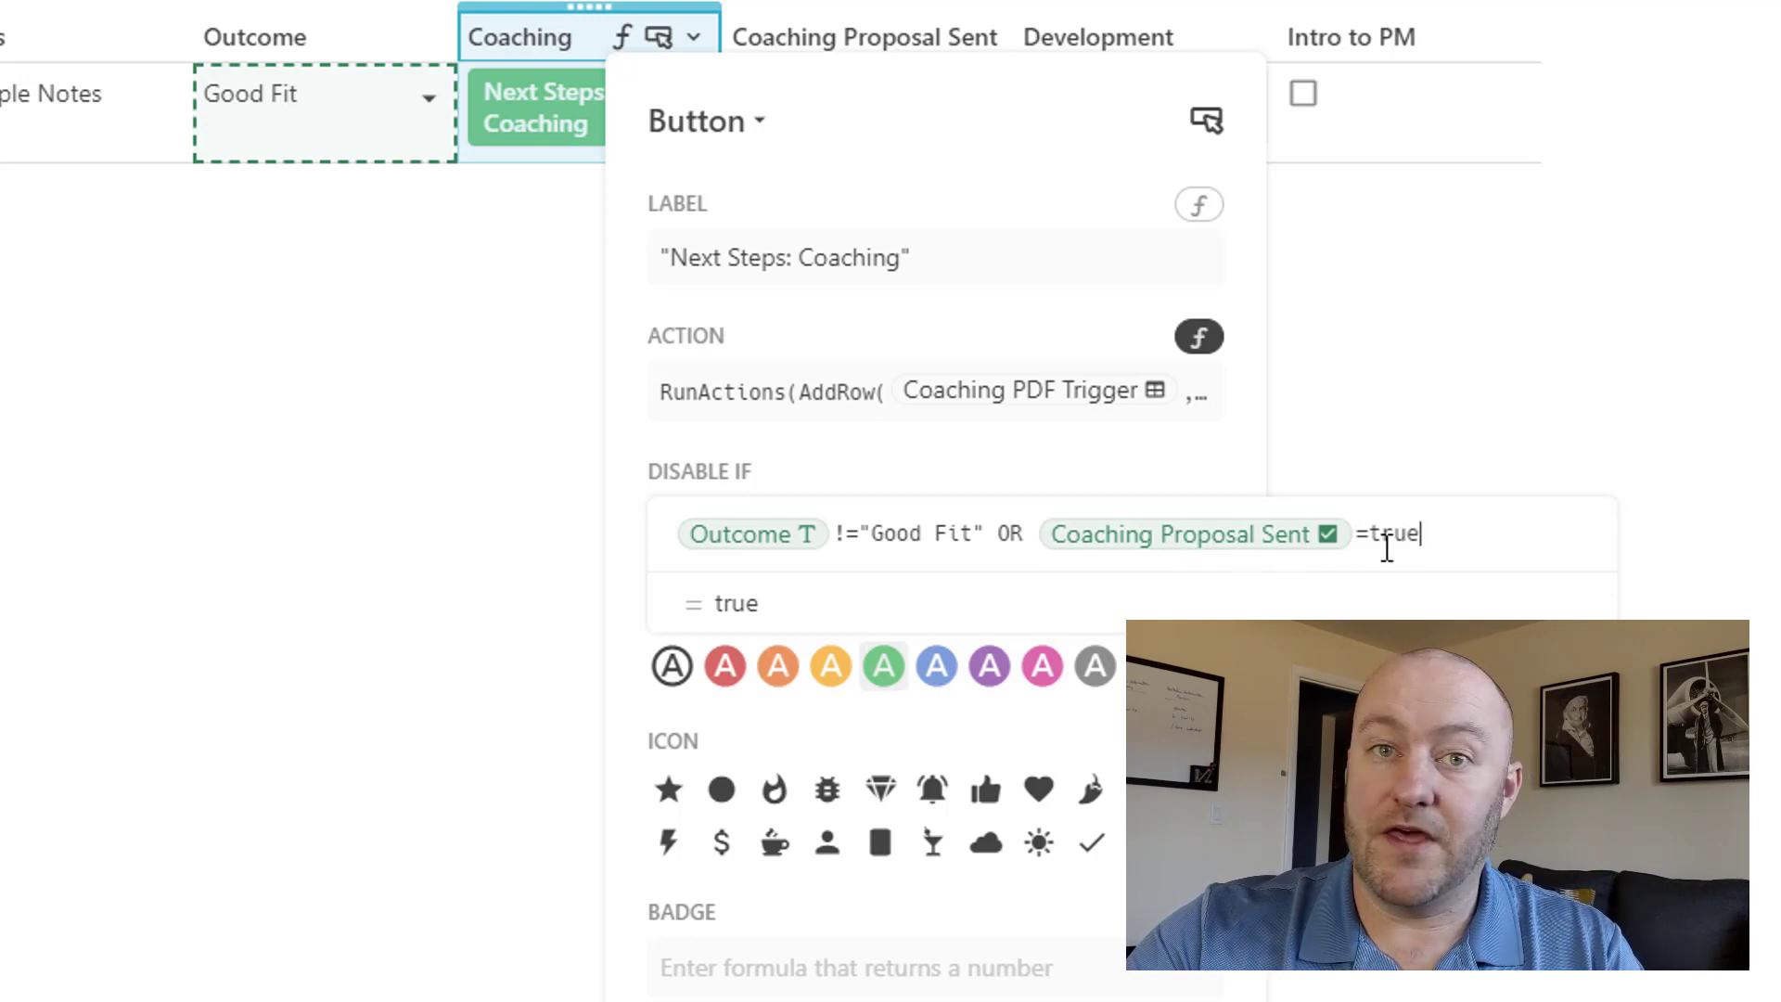
pyautogui.click(292, 420)
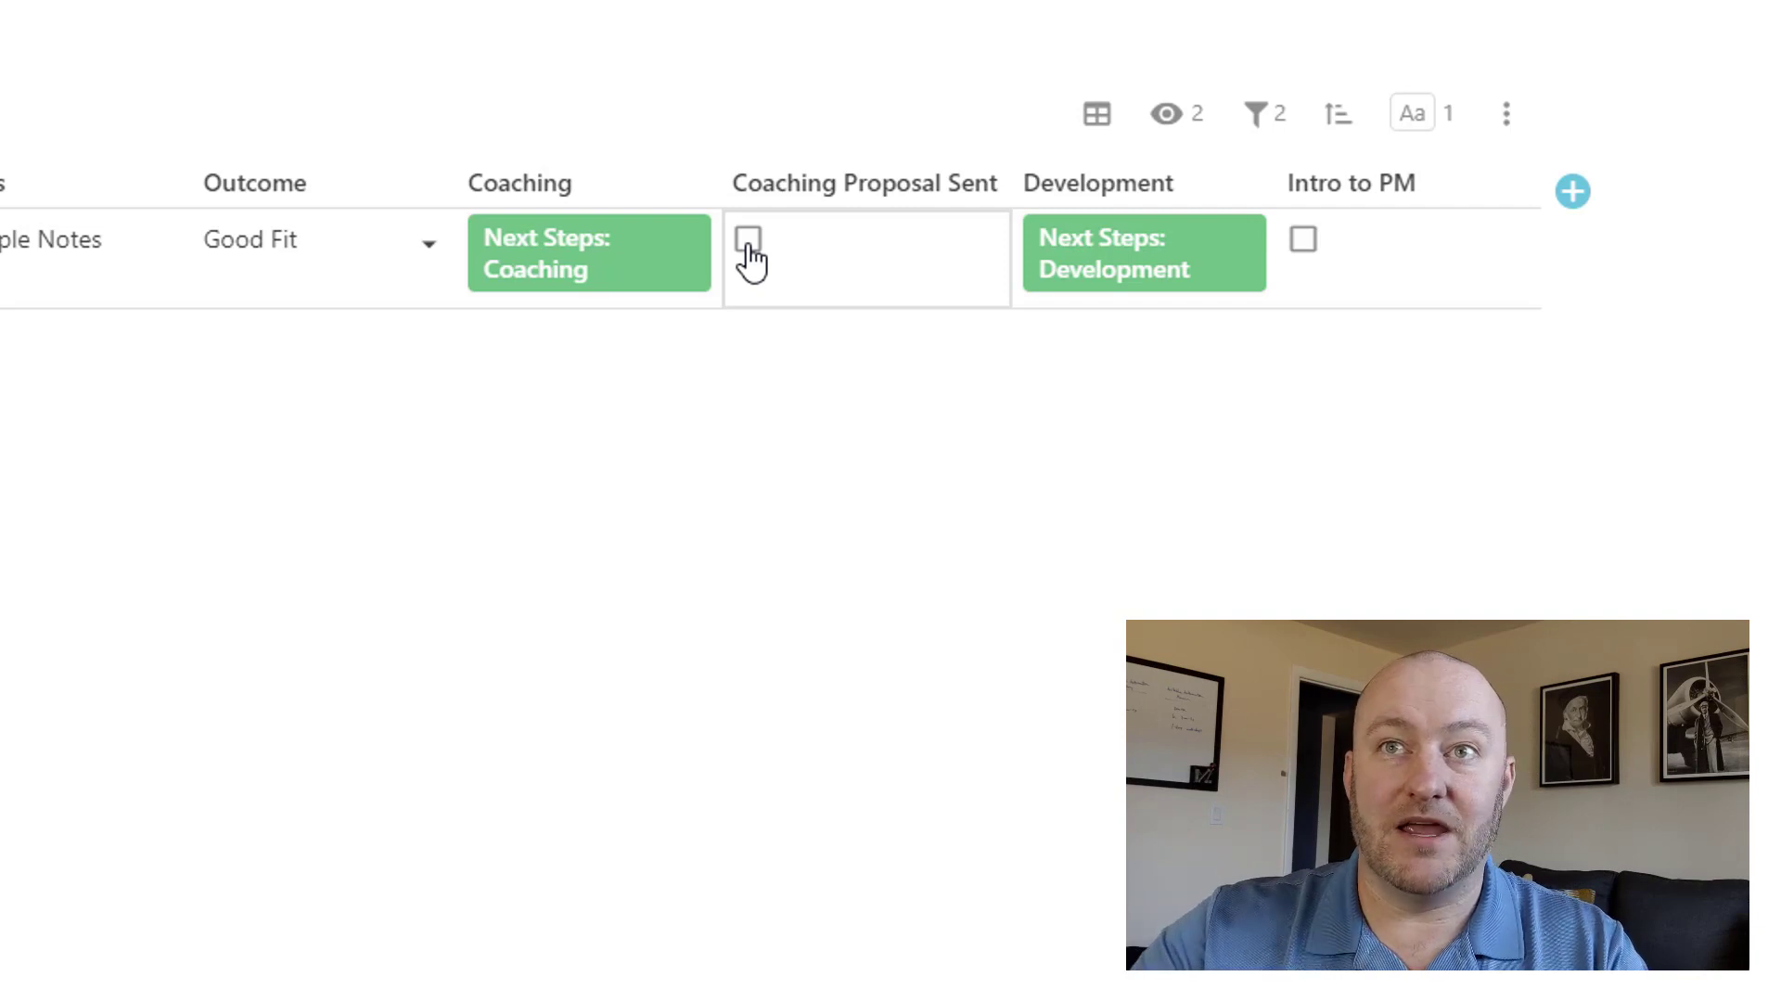
# Tick and untick Coaching Proposal Sent to test that it disables the Coaching button.
pyautogui.click(712, 223)
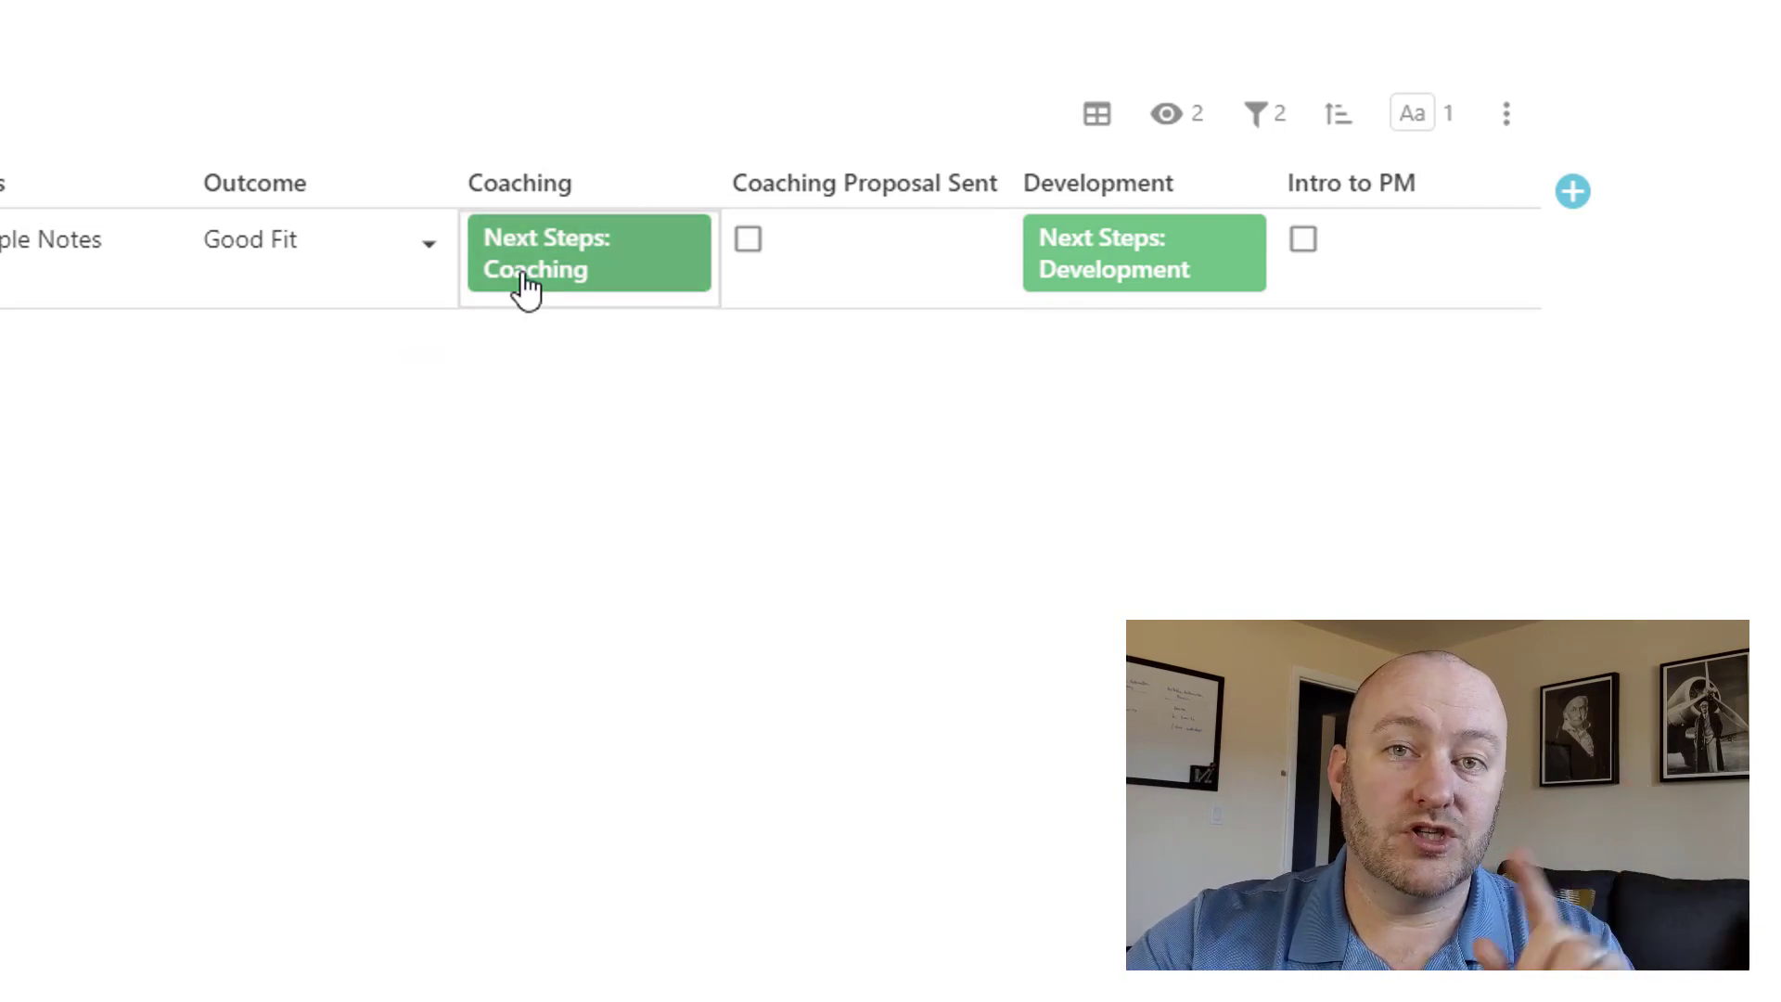
pyautogui.click(757, 259)
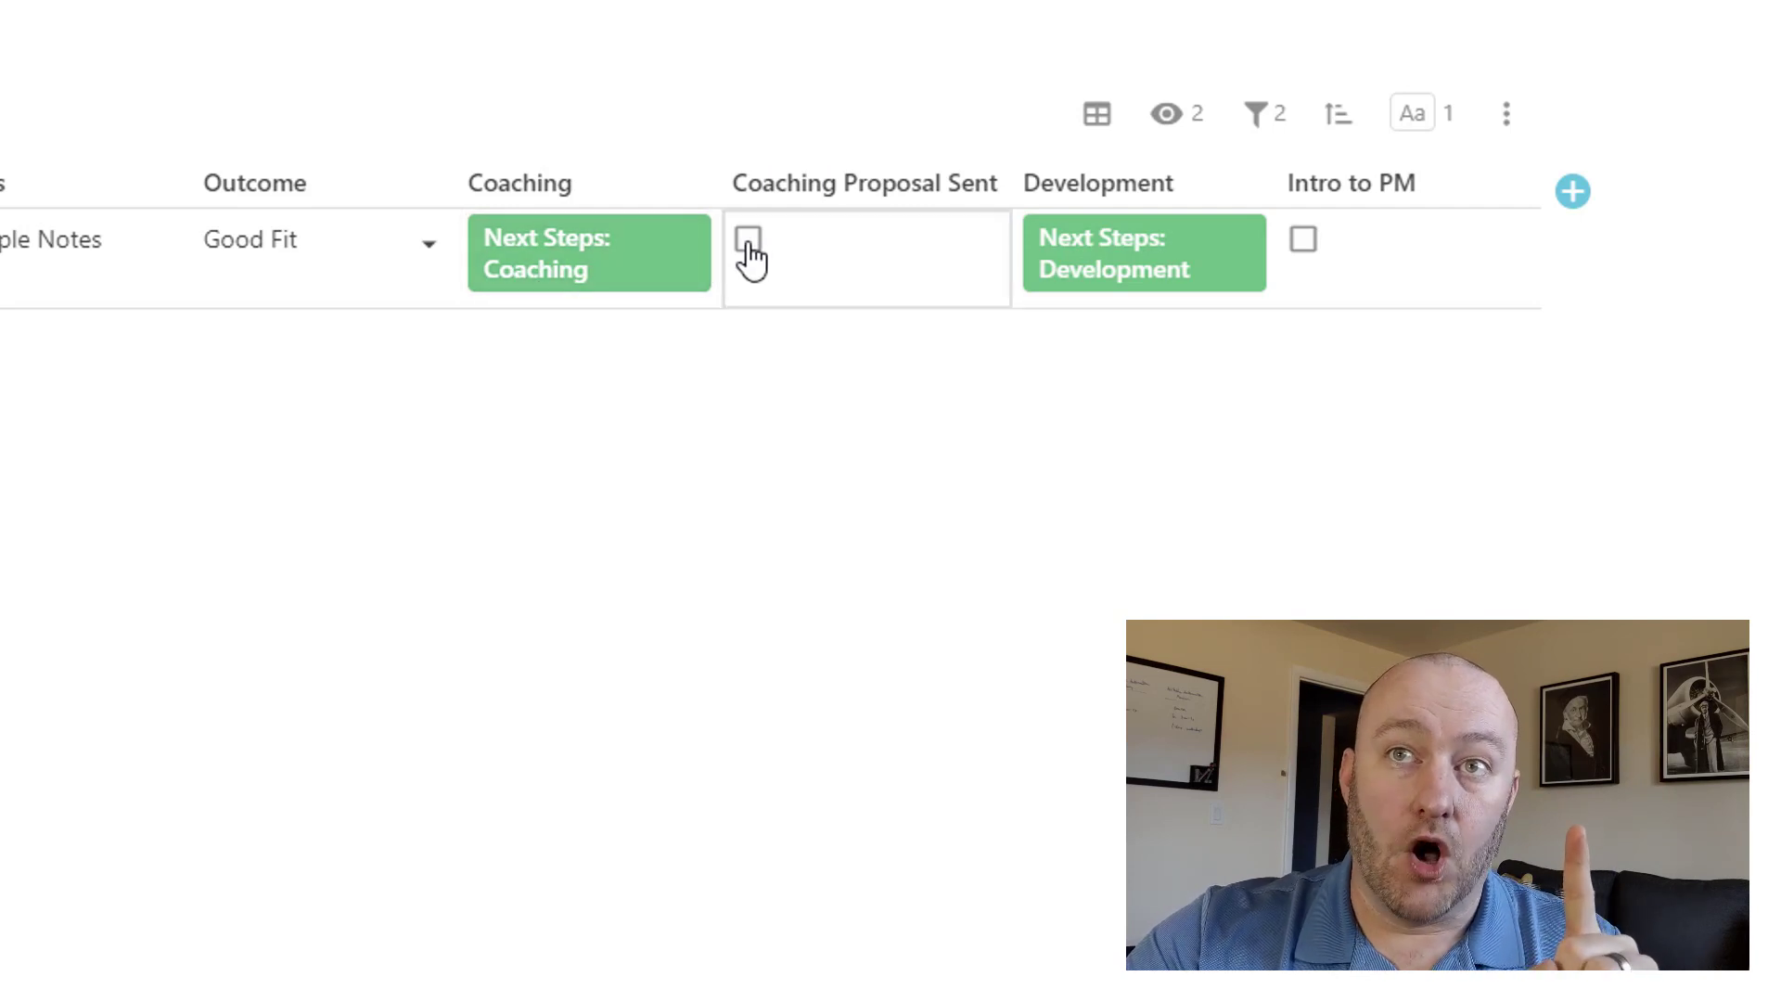
pyautogui.click(748, 243)
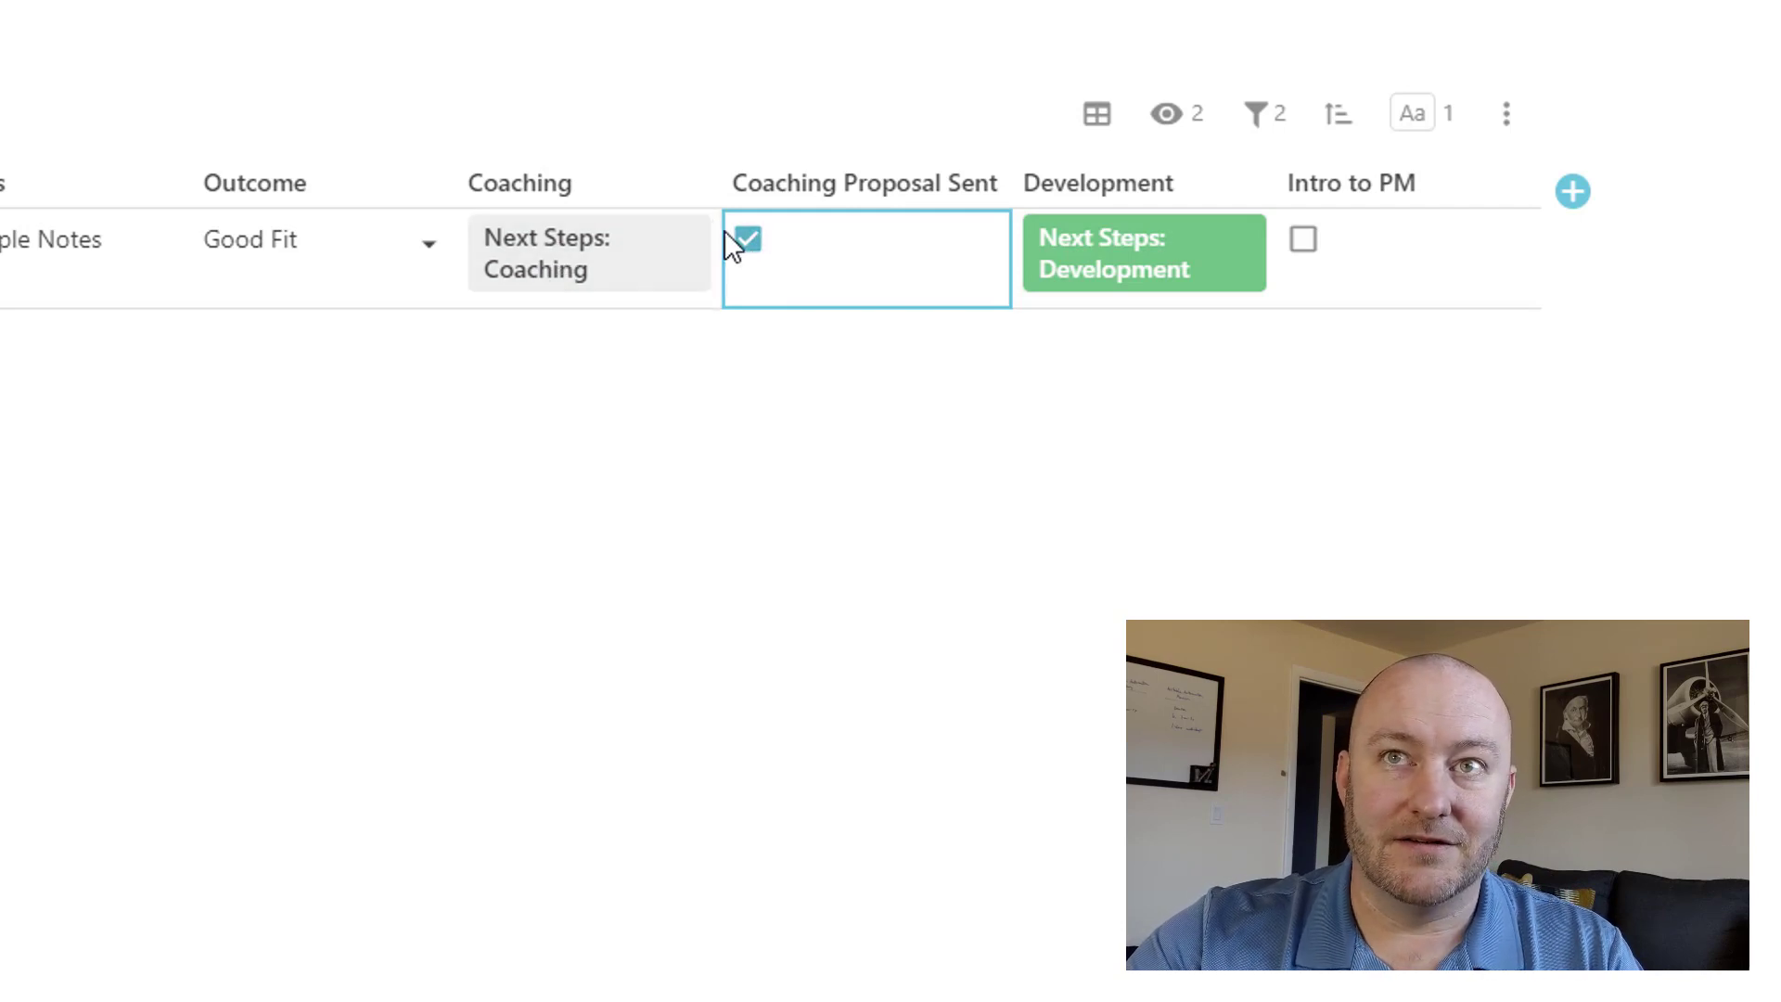
pyautogui.click(746, 239)
# Expand the Coaching button's Disable If and Action formulas (AddRow to Coaching PDF Trigger, ModifyRows).
pyautogui.click(695, 188)
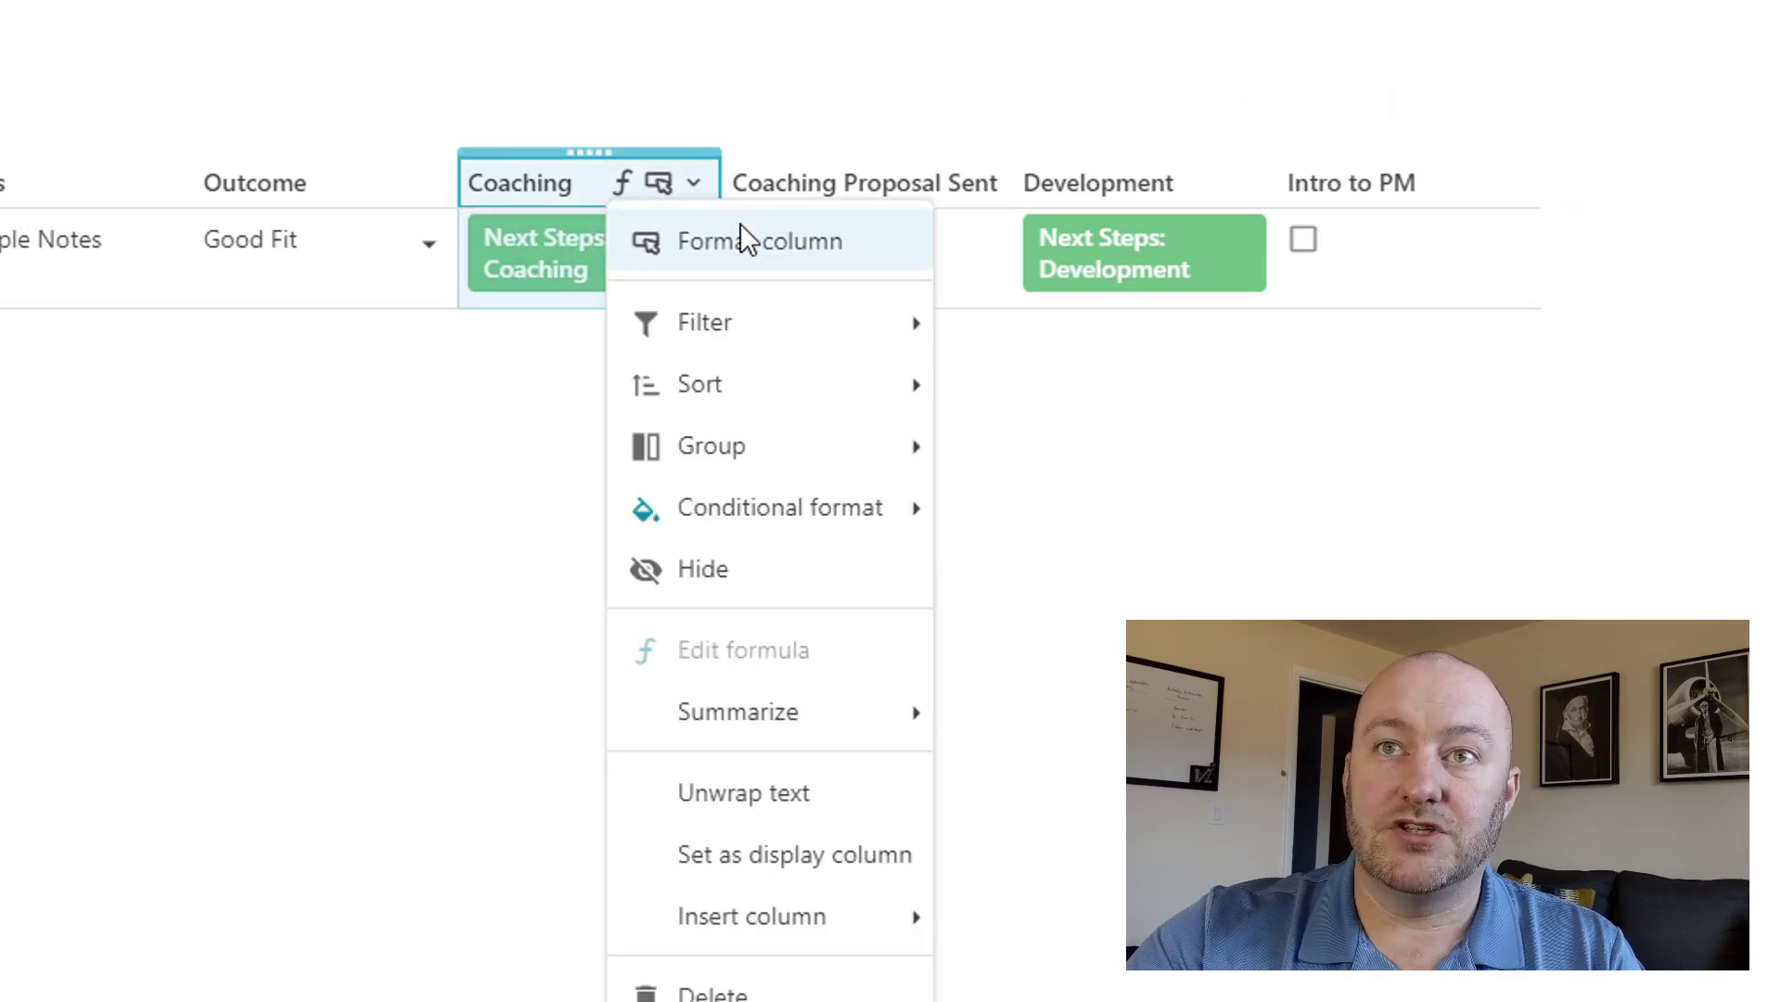
pyautogui.click(740, 238)
pyautogui.click(881, 501)
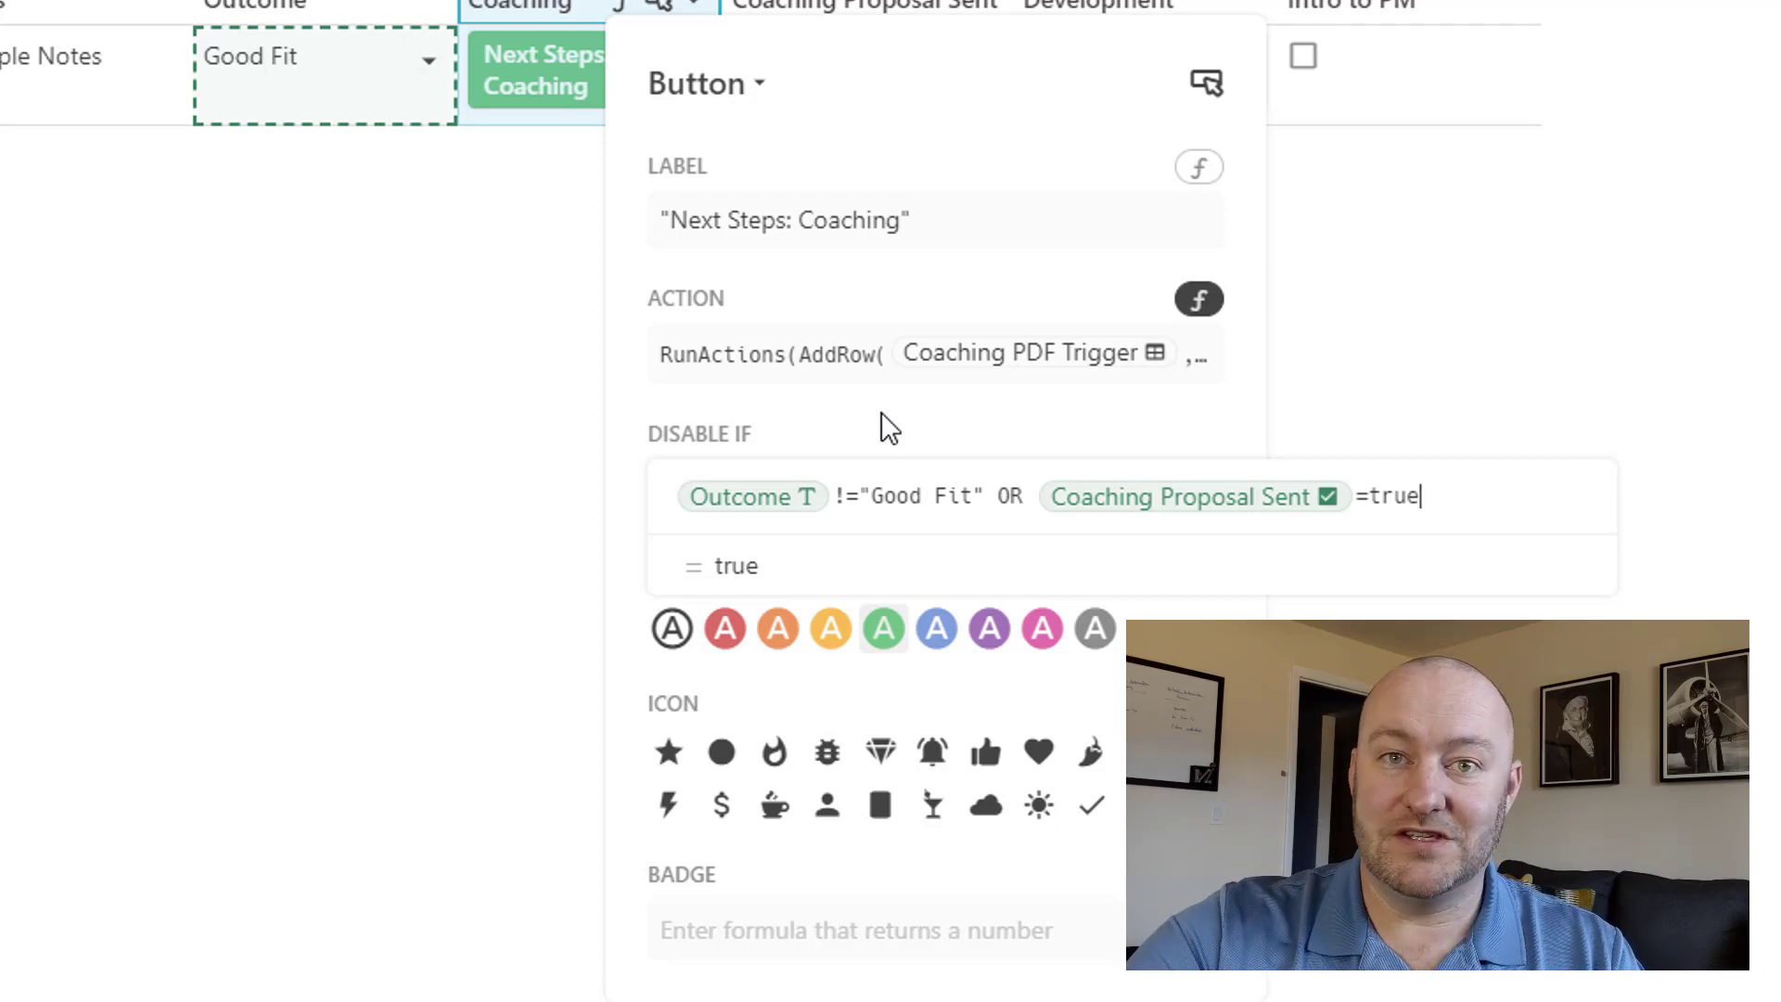
pyautogui.click(840, 360)
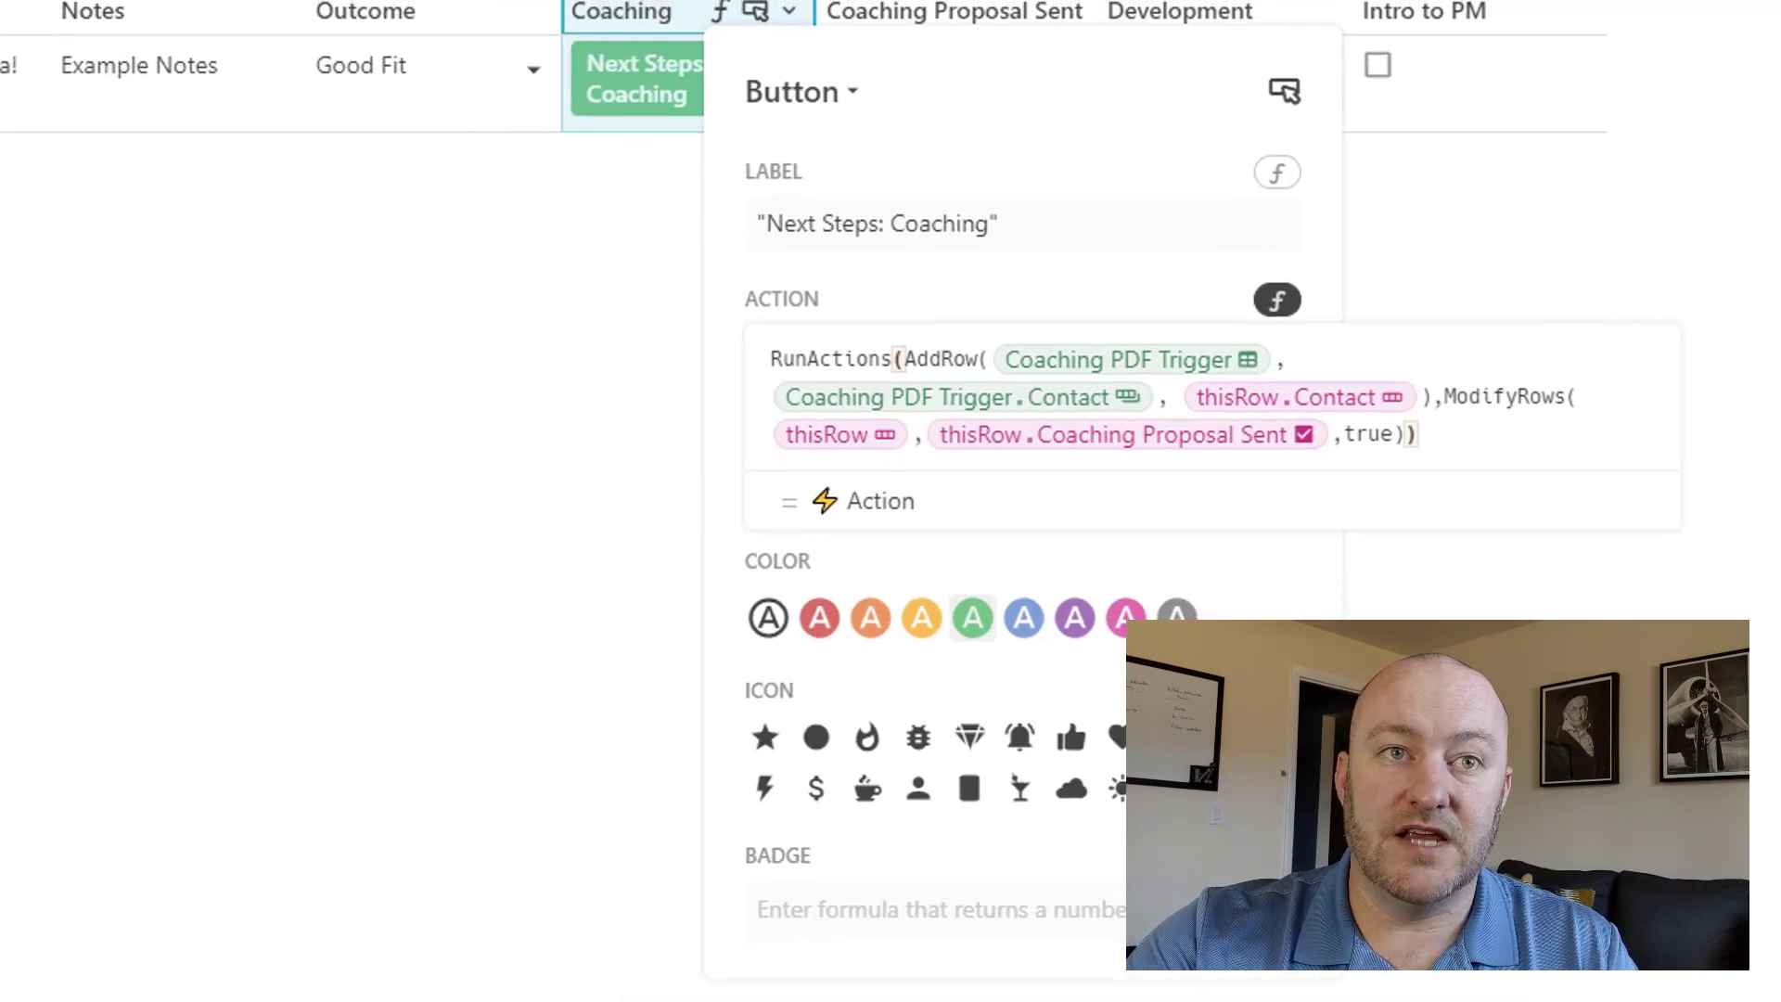
# On the Triggers page, delete all six sample rows from the Coaching PDF Trigger table.
pyautogui.moveTo(280, 592); pyautogui.dragTo(226, 870)
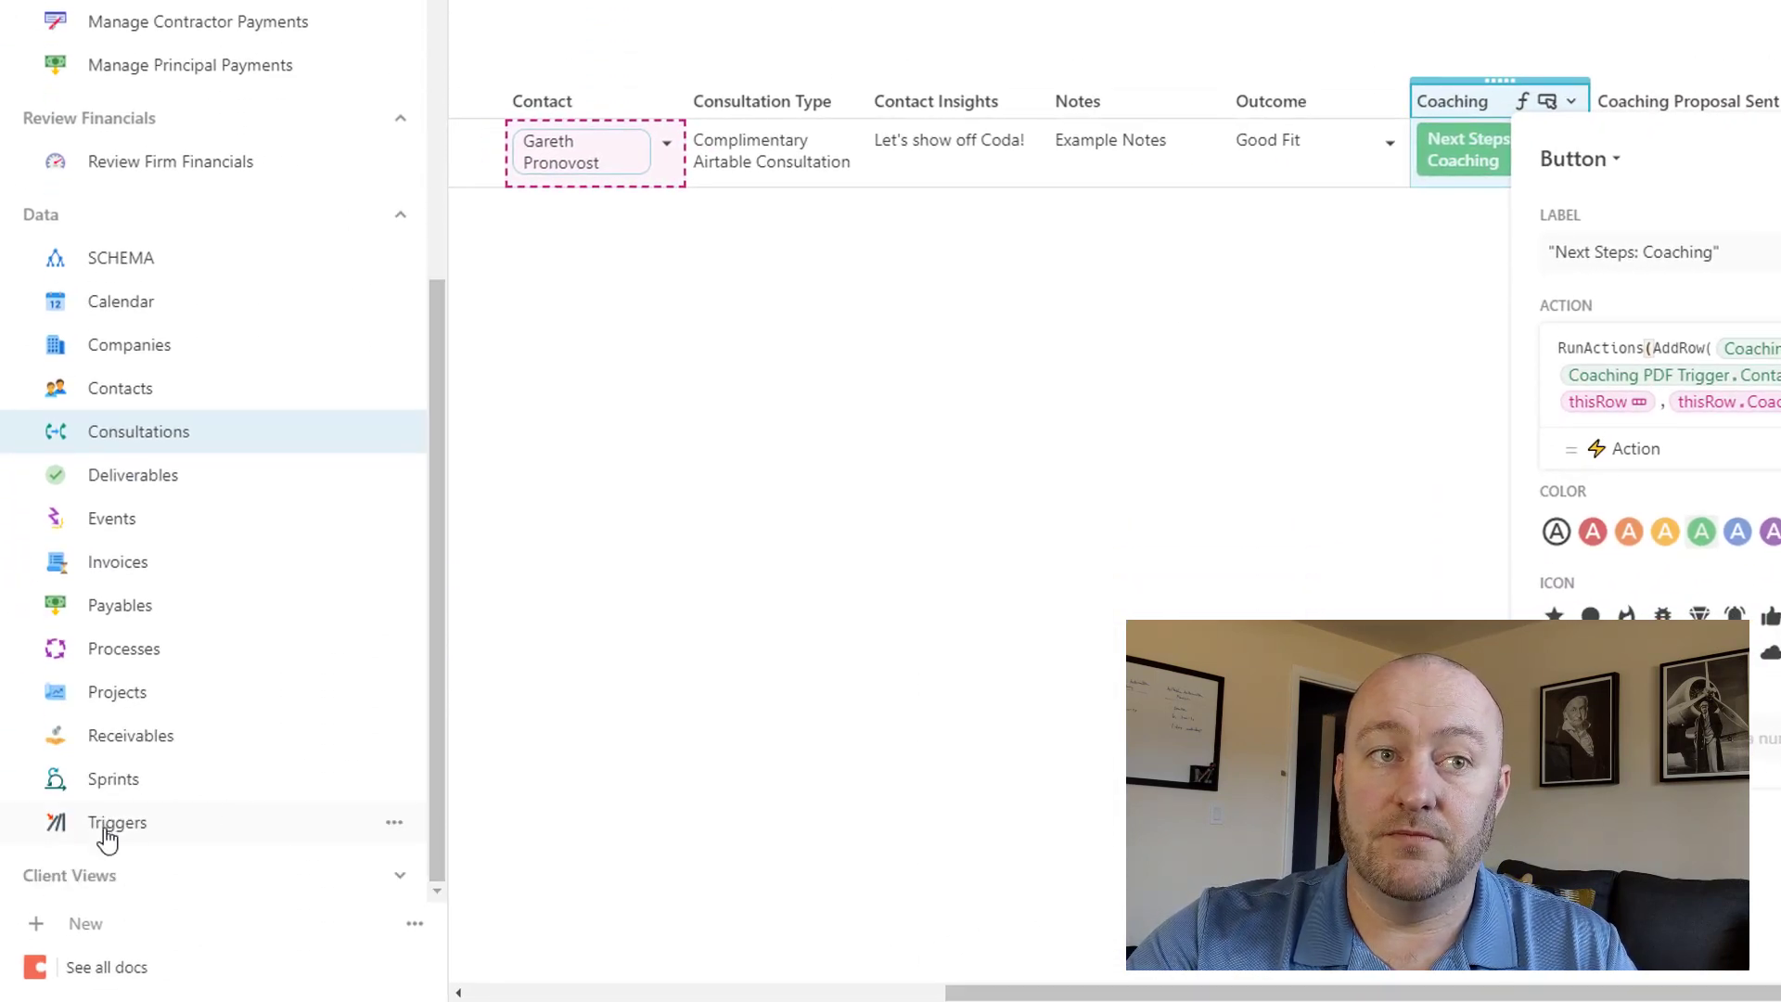
pyautogui.click(141, 822)
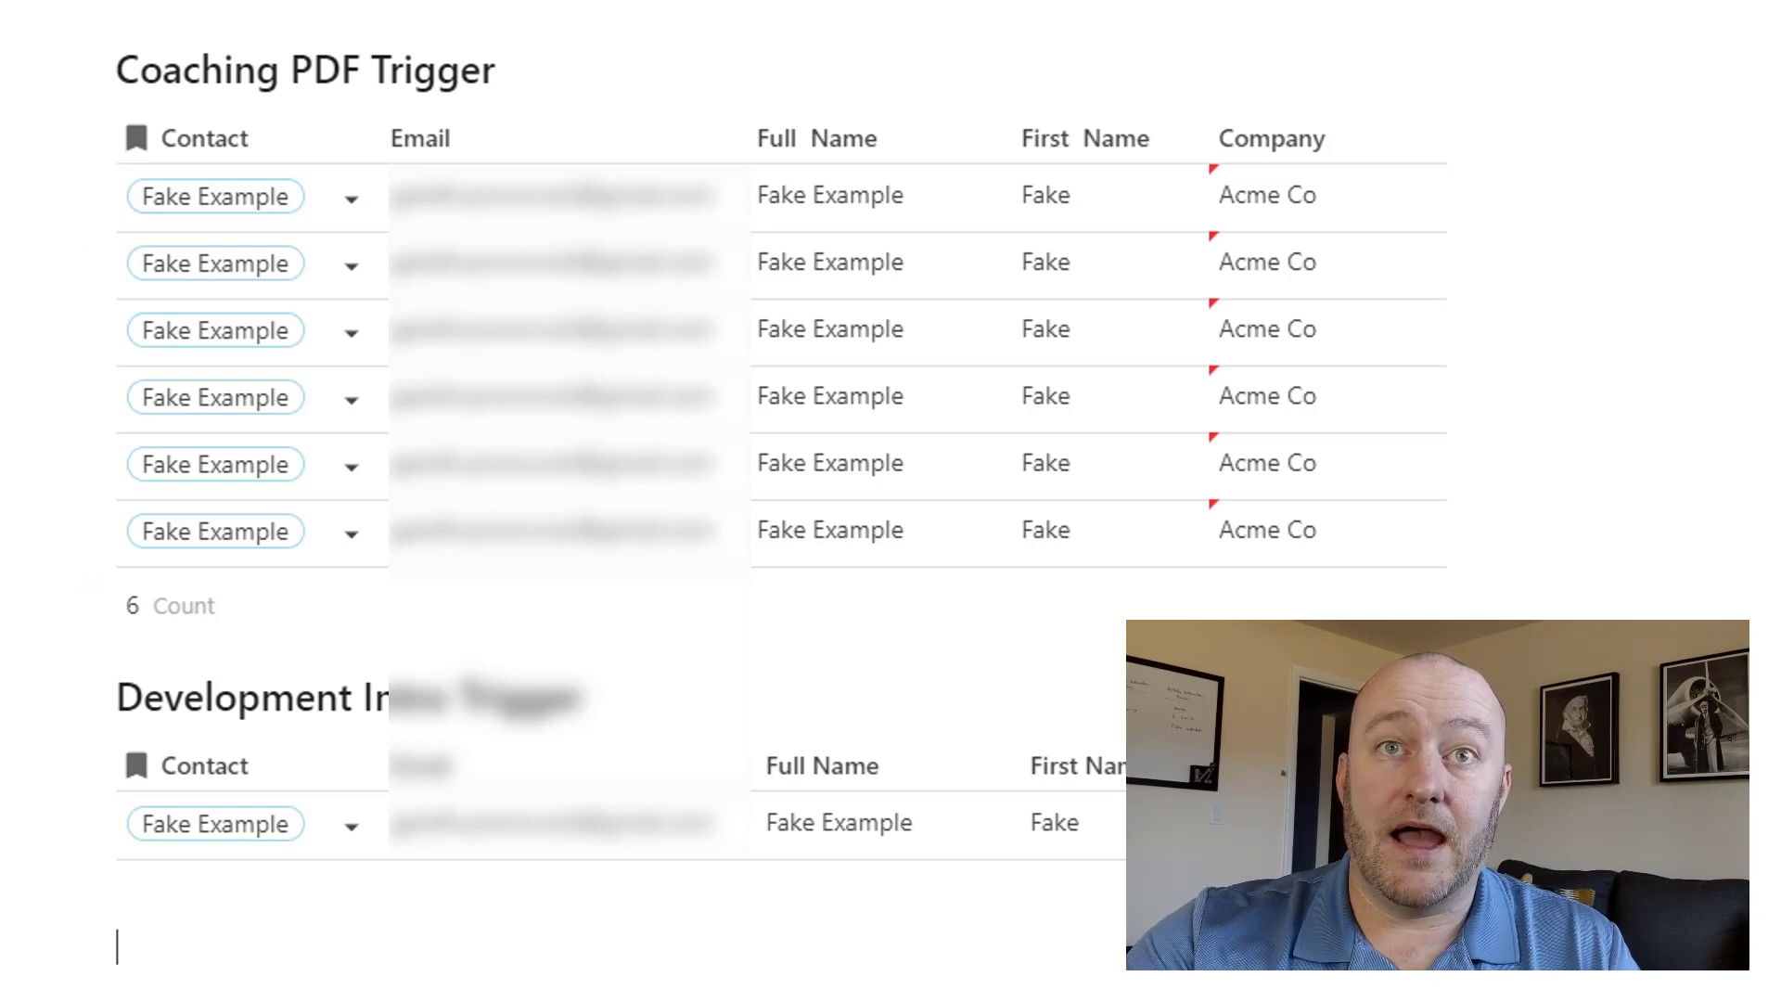
pyautogui.click(464, 212)
pyautogui.keyDown('shift'); pyautogui.click(487, 542); pyautogui.keyUp('shift')
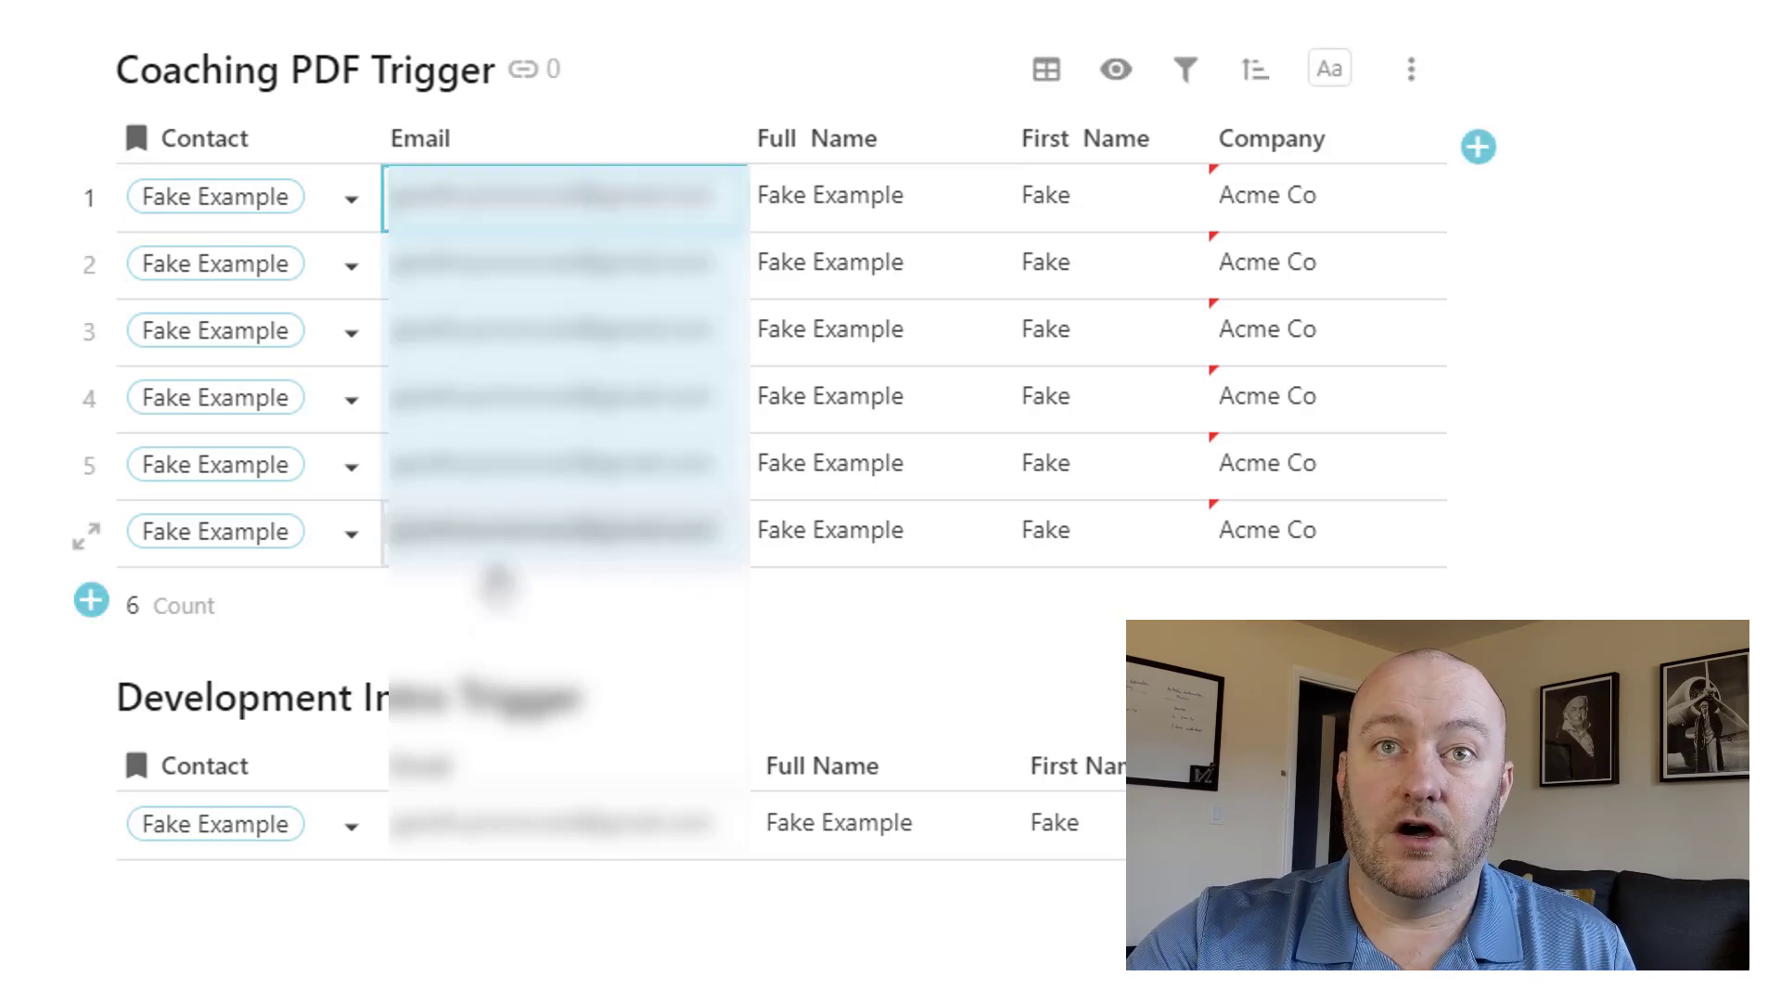
pyautogui.rightClick(489, 557)
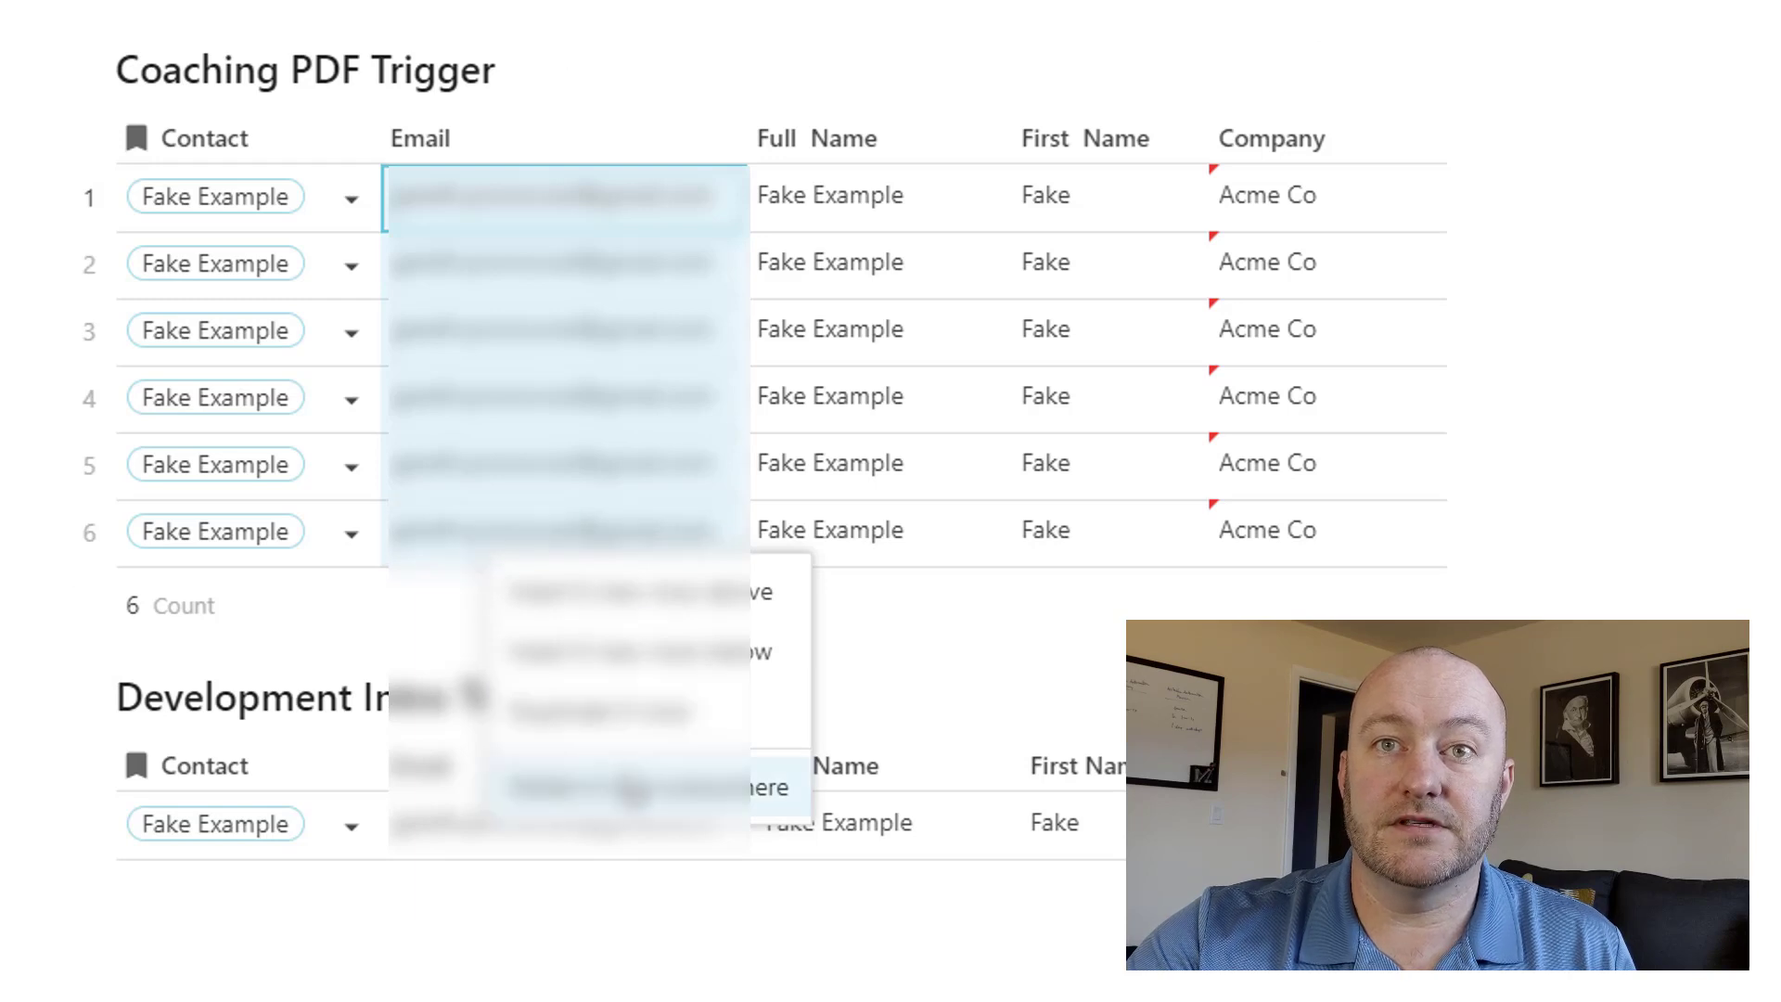
pyautogui.click(631, 786)
# Delete the only row in the Development Intro Trigger table.
pyautogui.rightClick(488, 505)
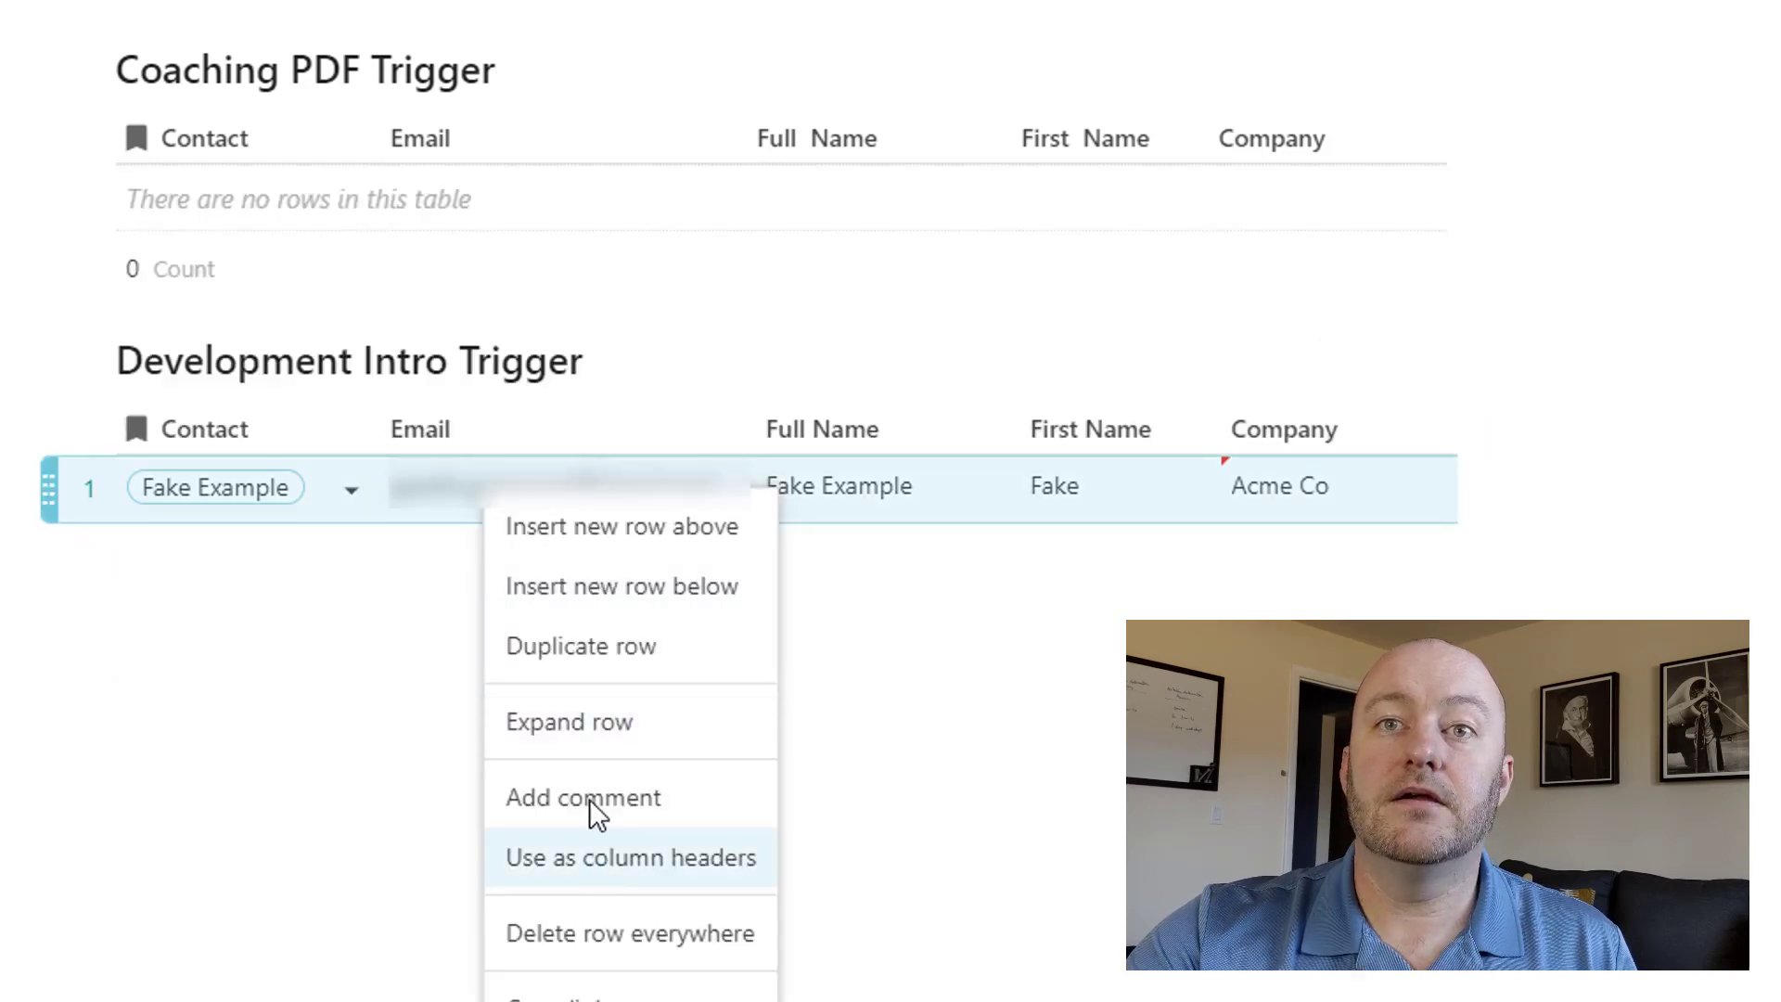
pyautogui.click(594, 933)
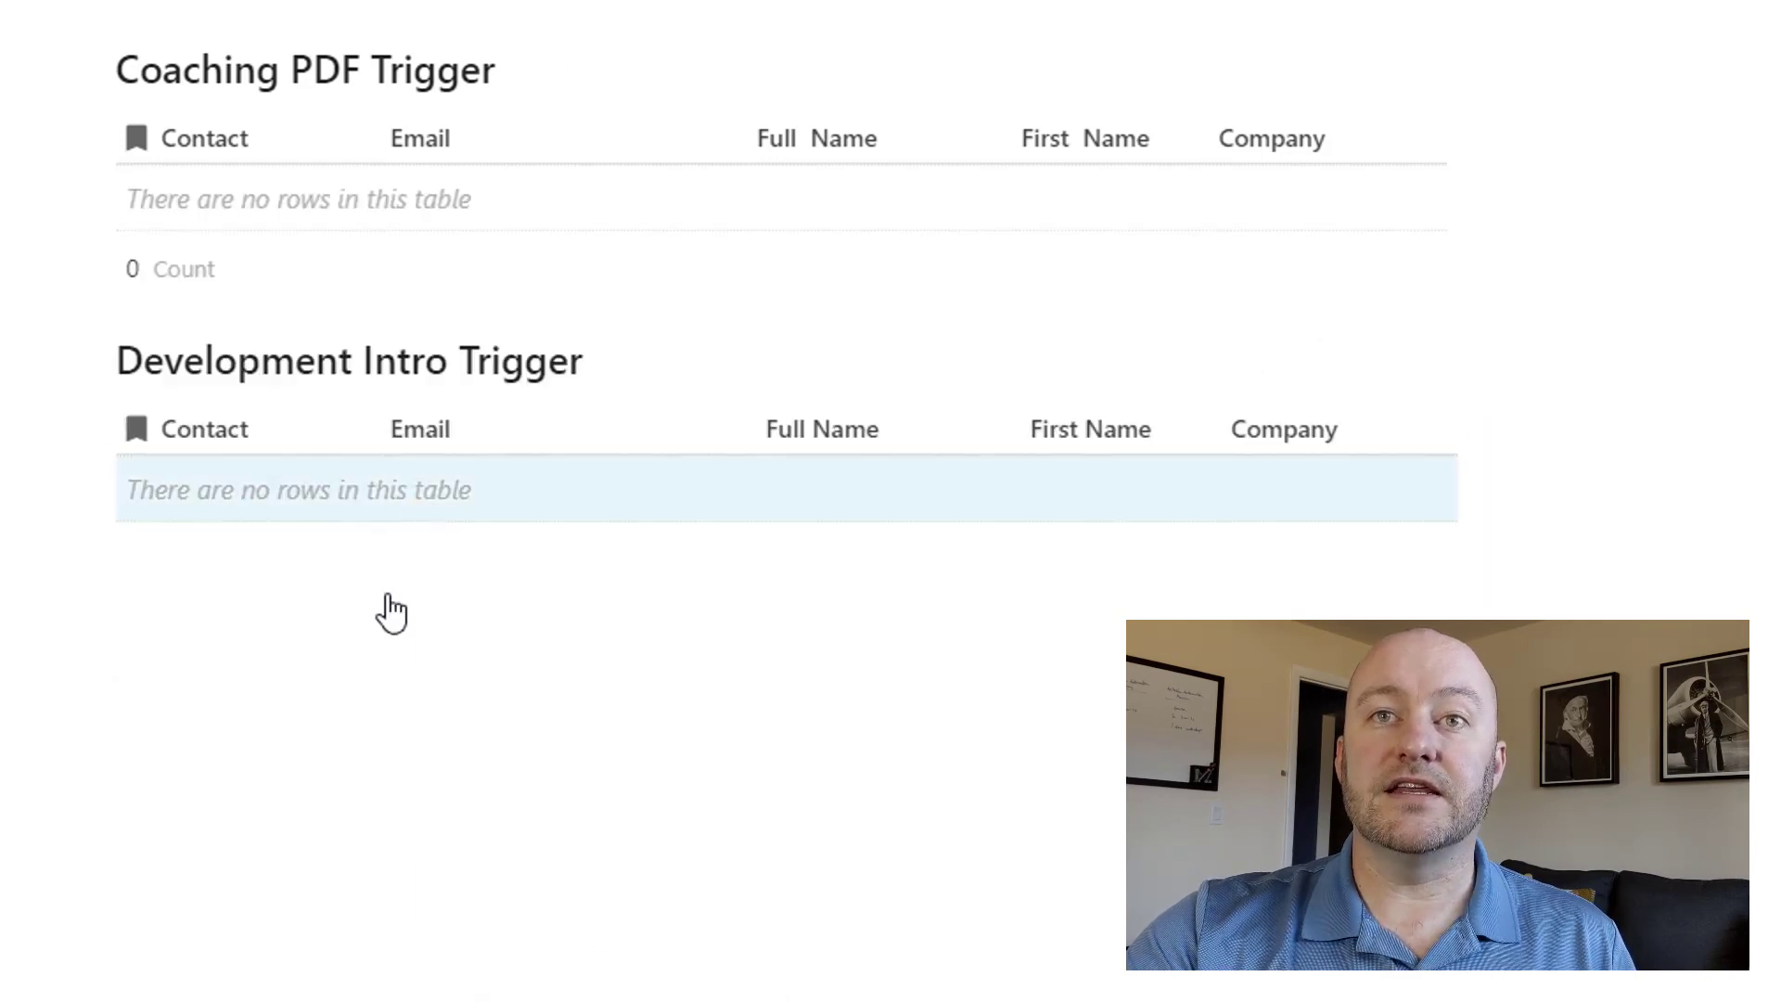
pyautogui.moveTo(179, 68)
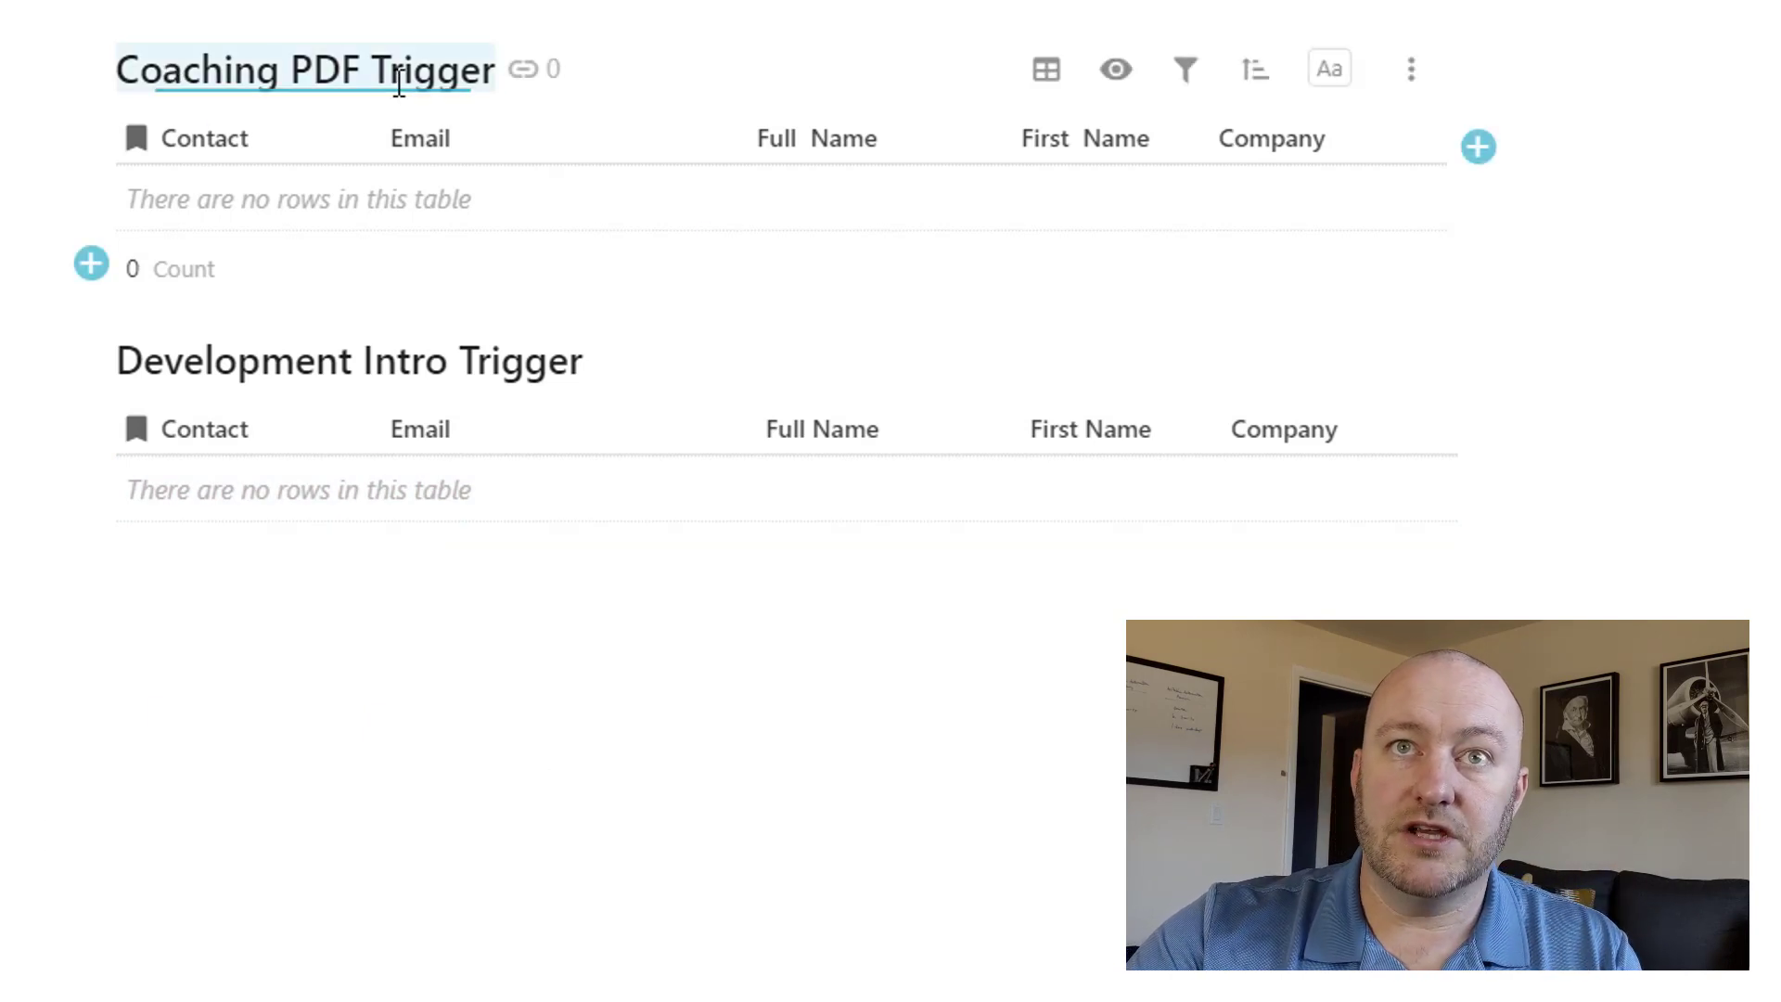
pyautogui.moveTo(226, 364)
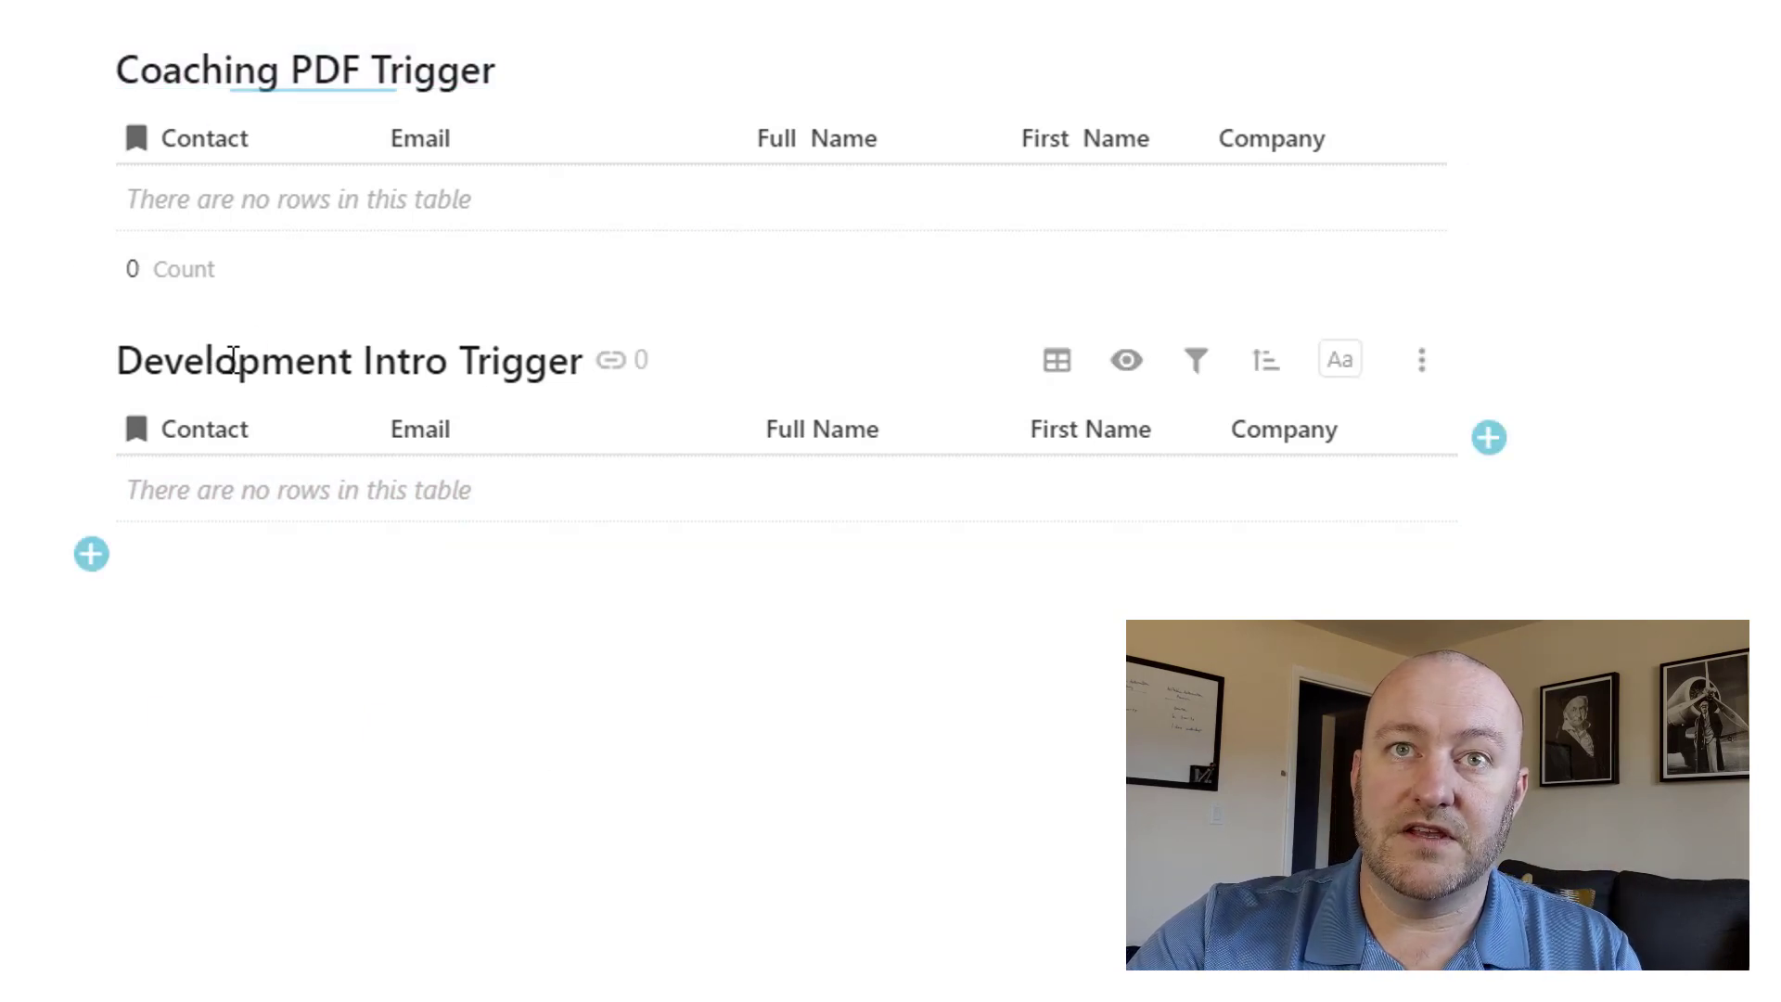
pyautogui.click(483, 757)
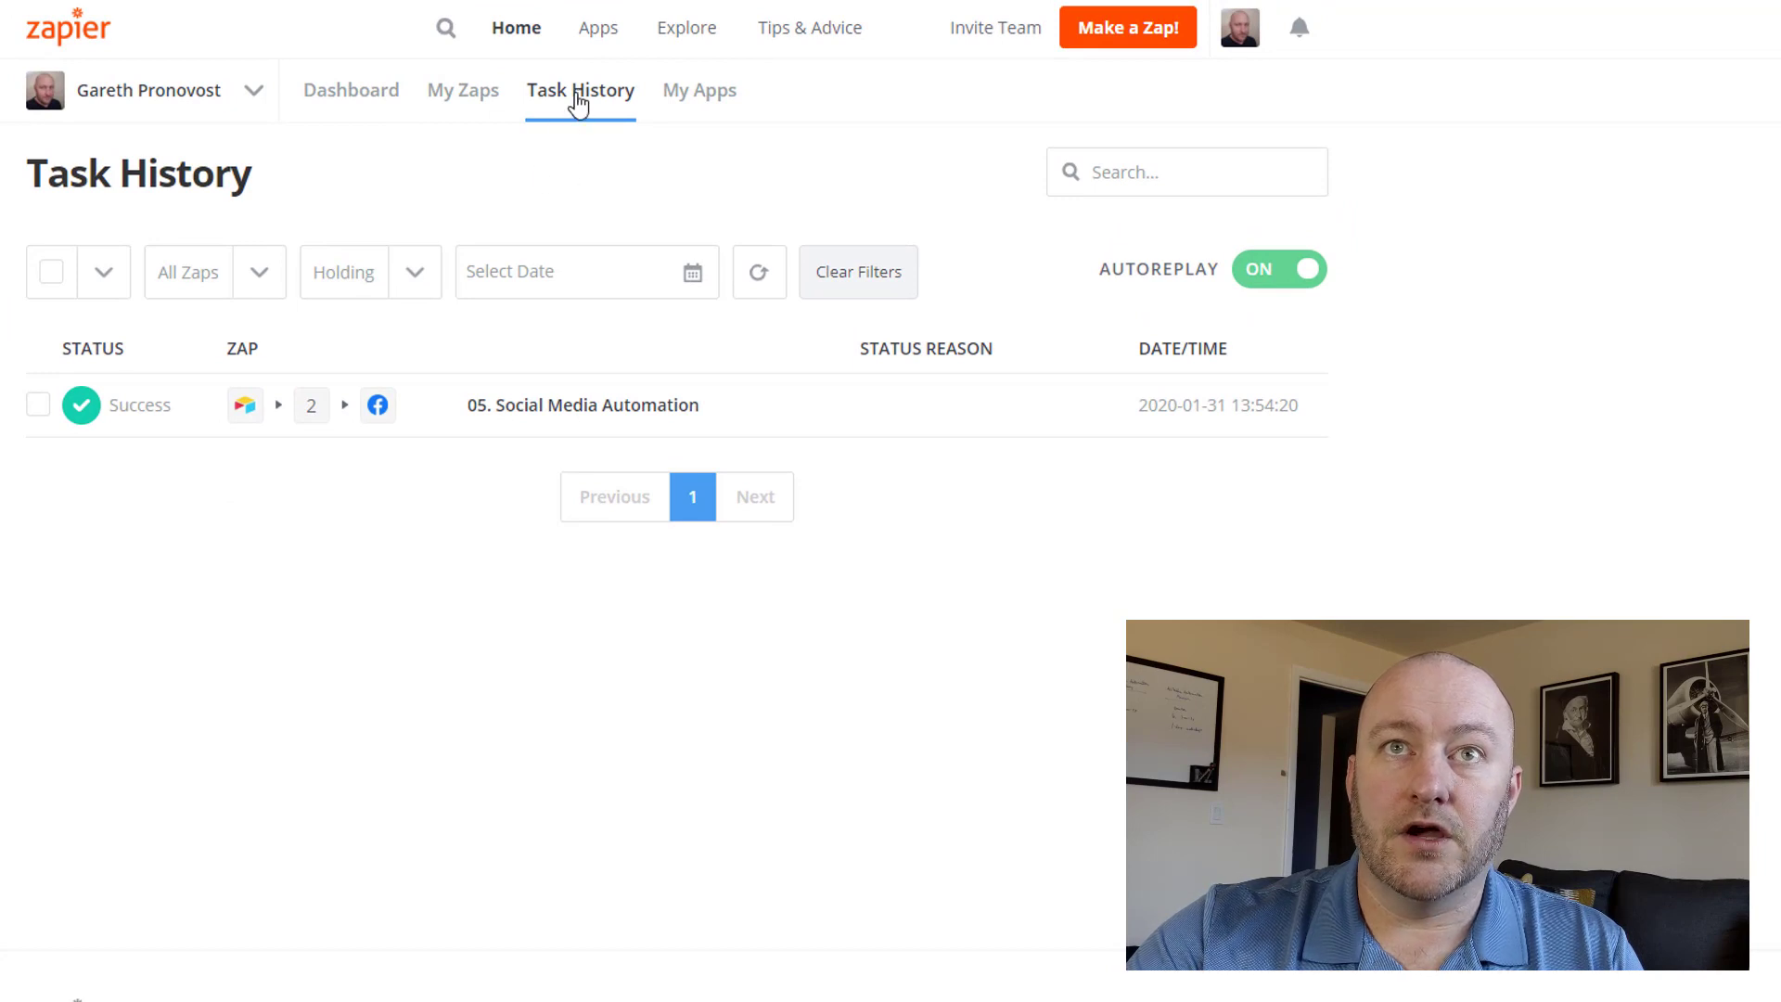
# In Zapier, open the 02-A. Coaching Proposal zap from the 2020 - Coda folder.
pyautogui.click(577, 104)
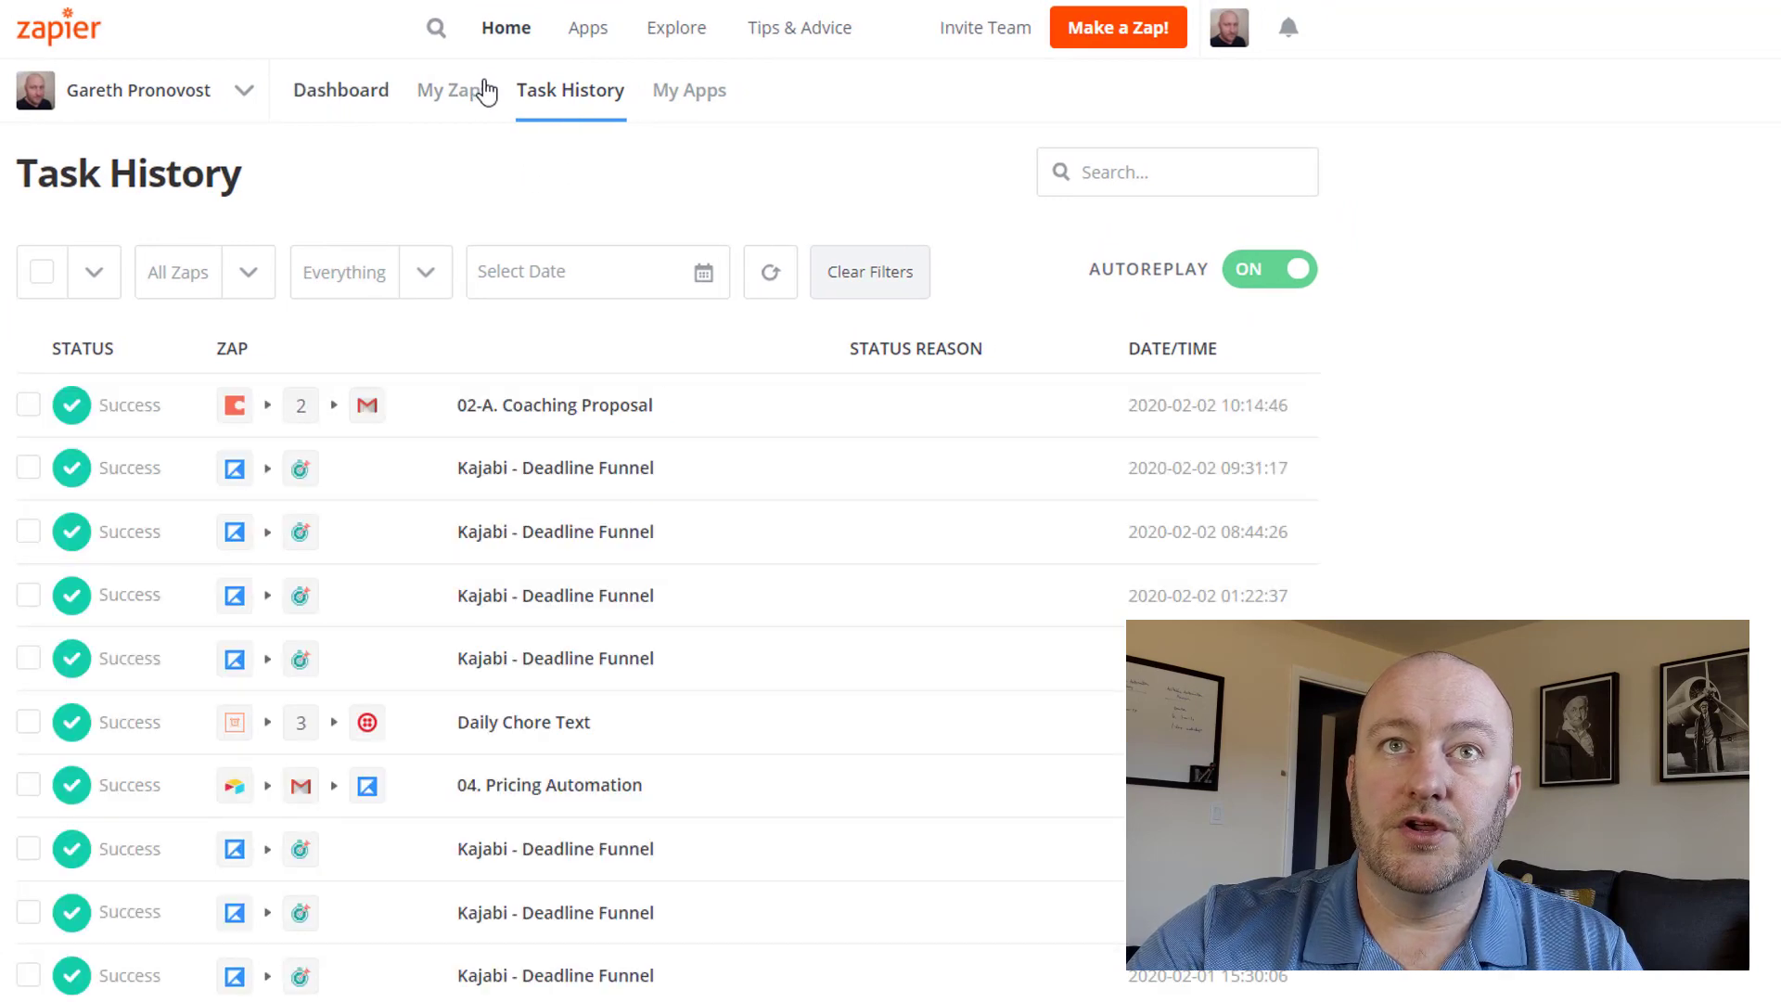
pyautogui.click(486, 93)
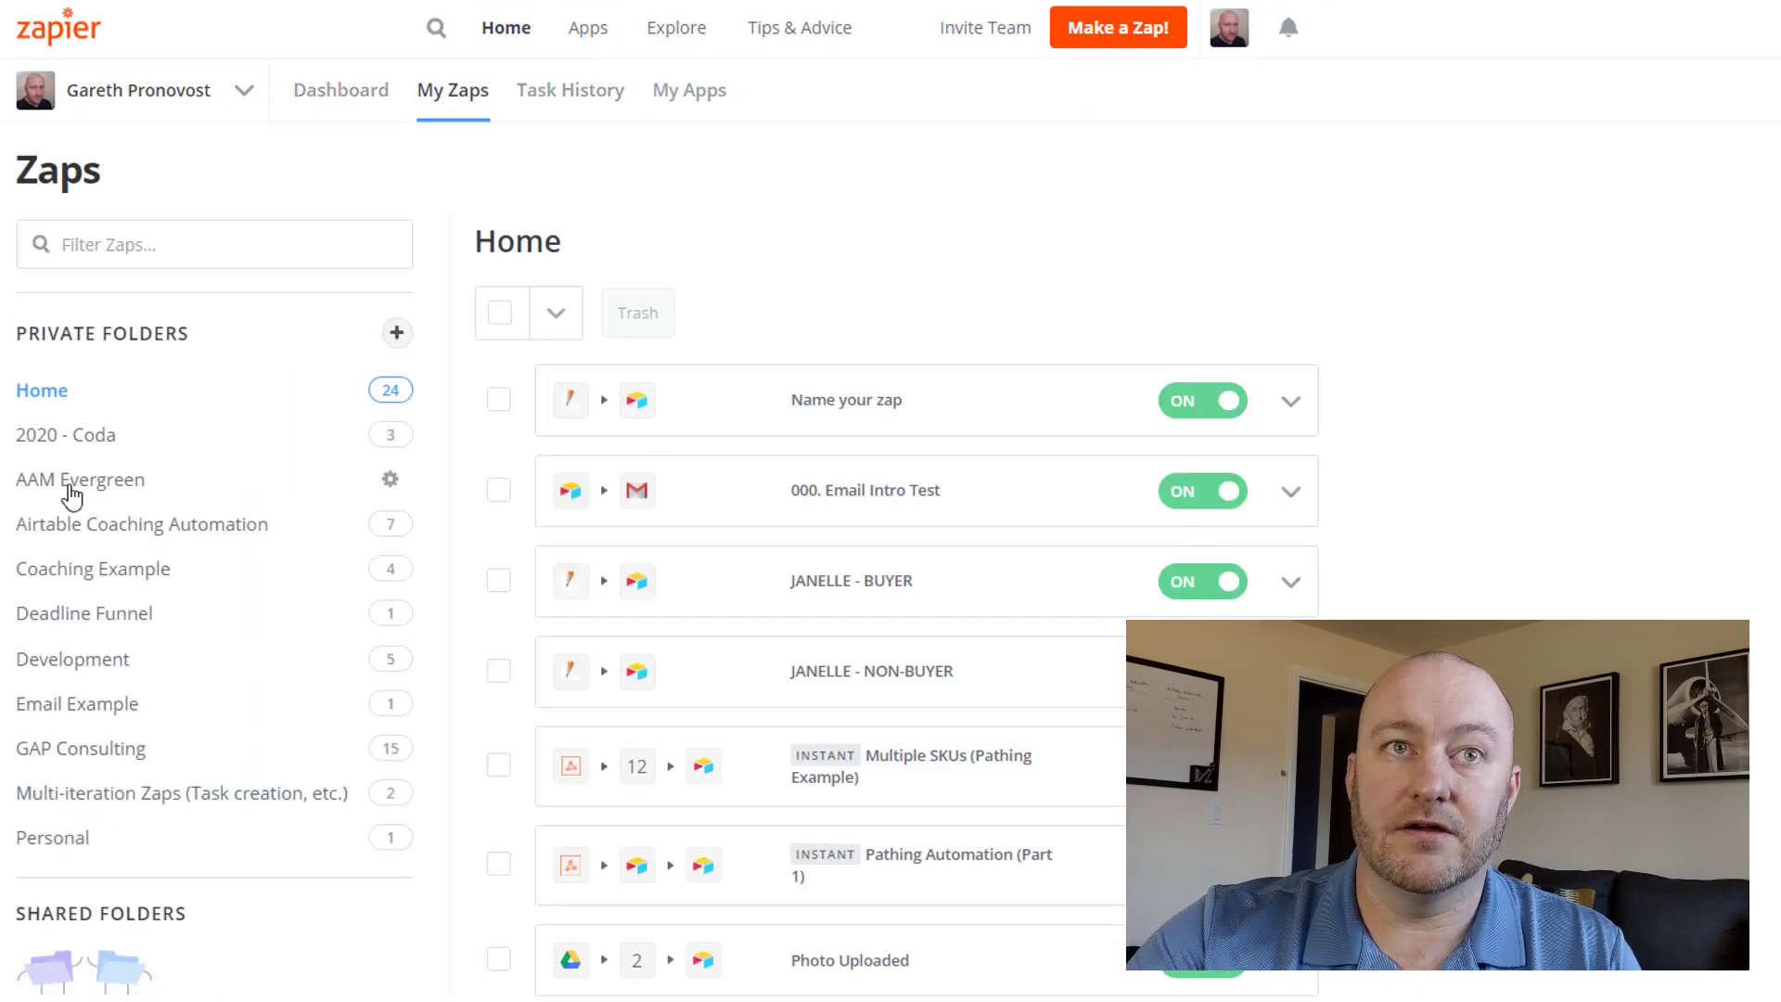
pyautogui.click(60, 435)
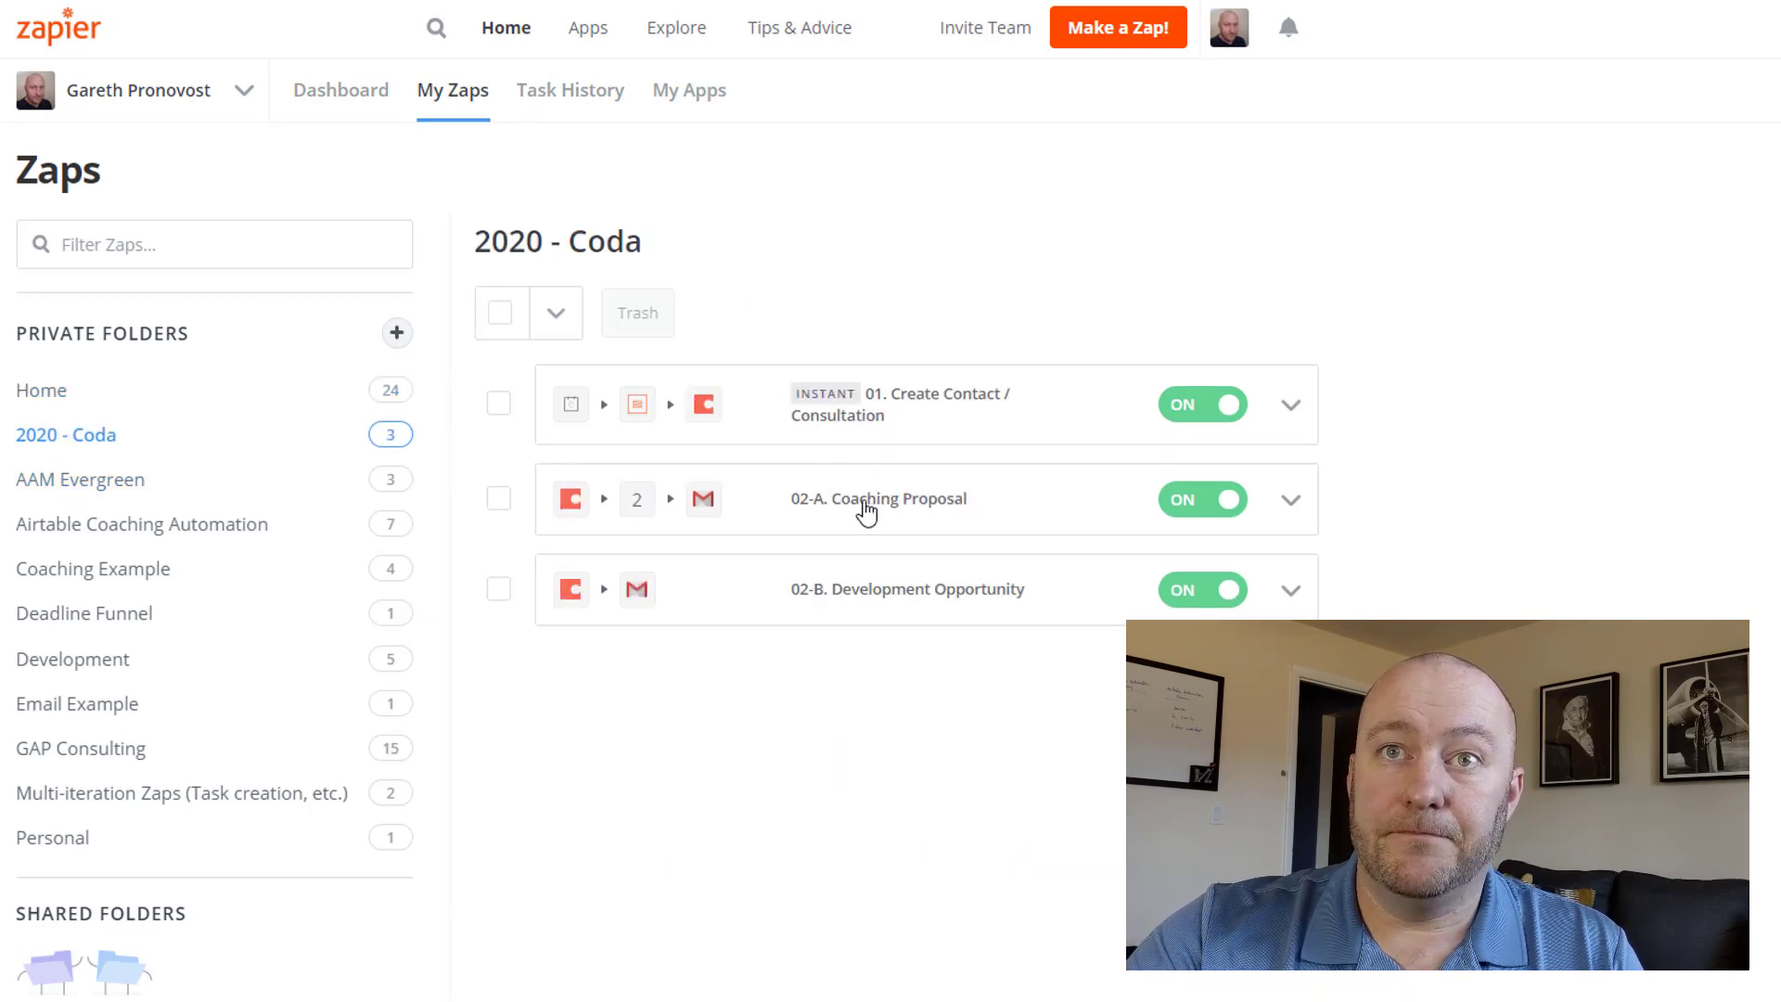
pyautogui.click(865, 510)
# Review the trigger's Coda account, document and table, keeping New Row as the event.
pyautogui.click(269, 202)
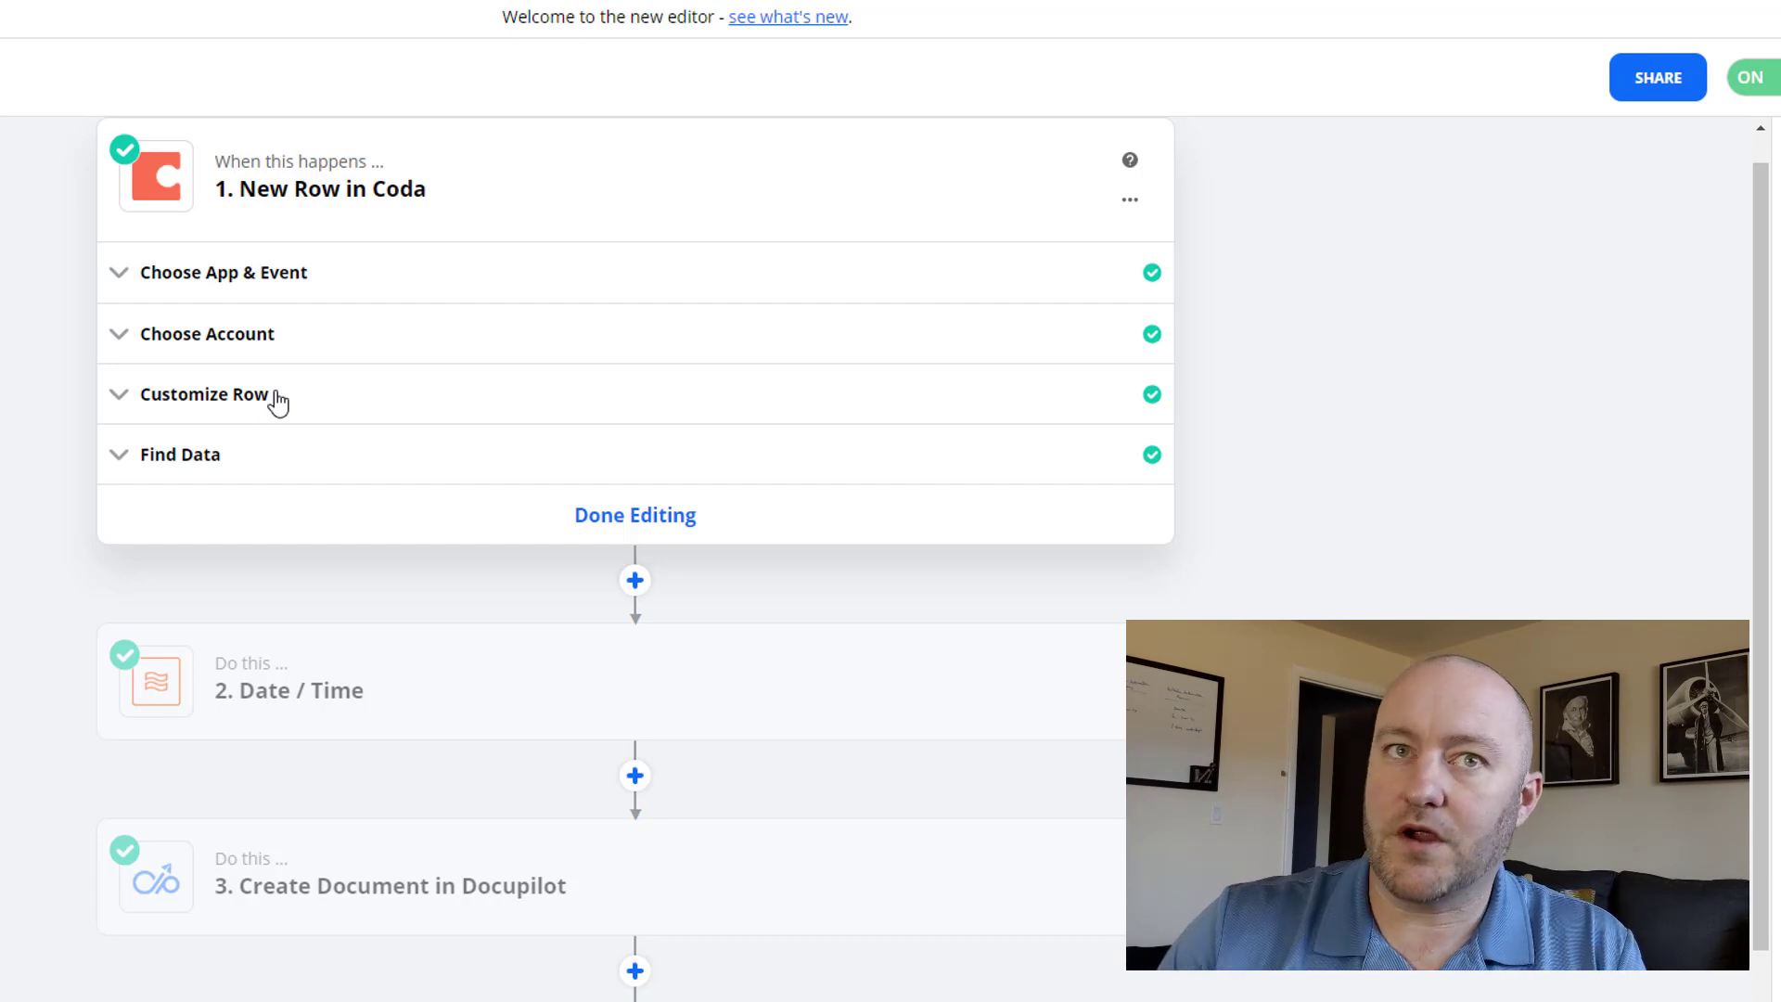
pyautogui.click(253, 340)
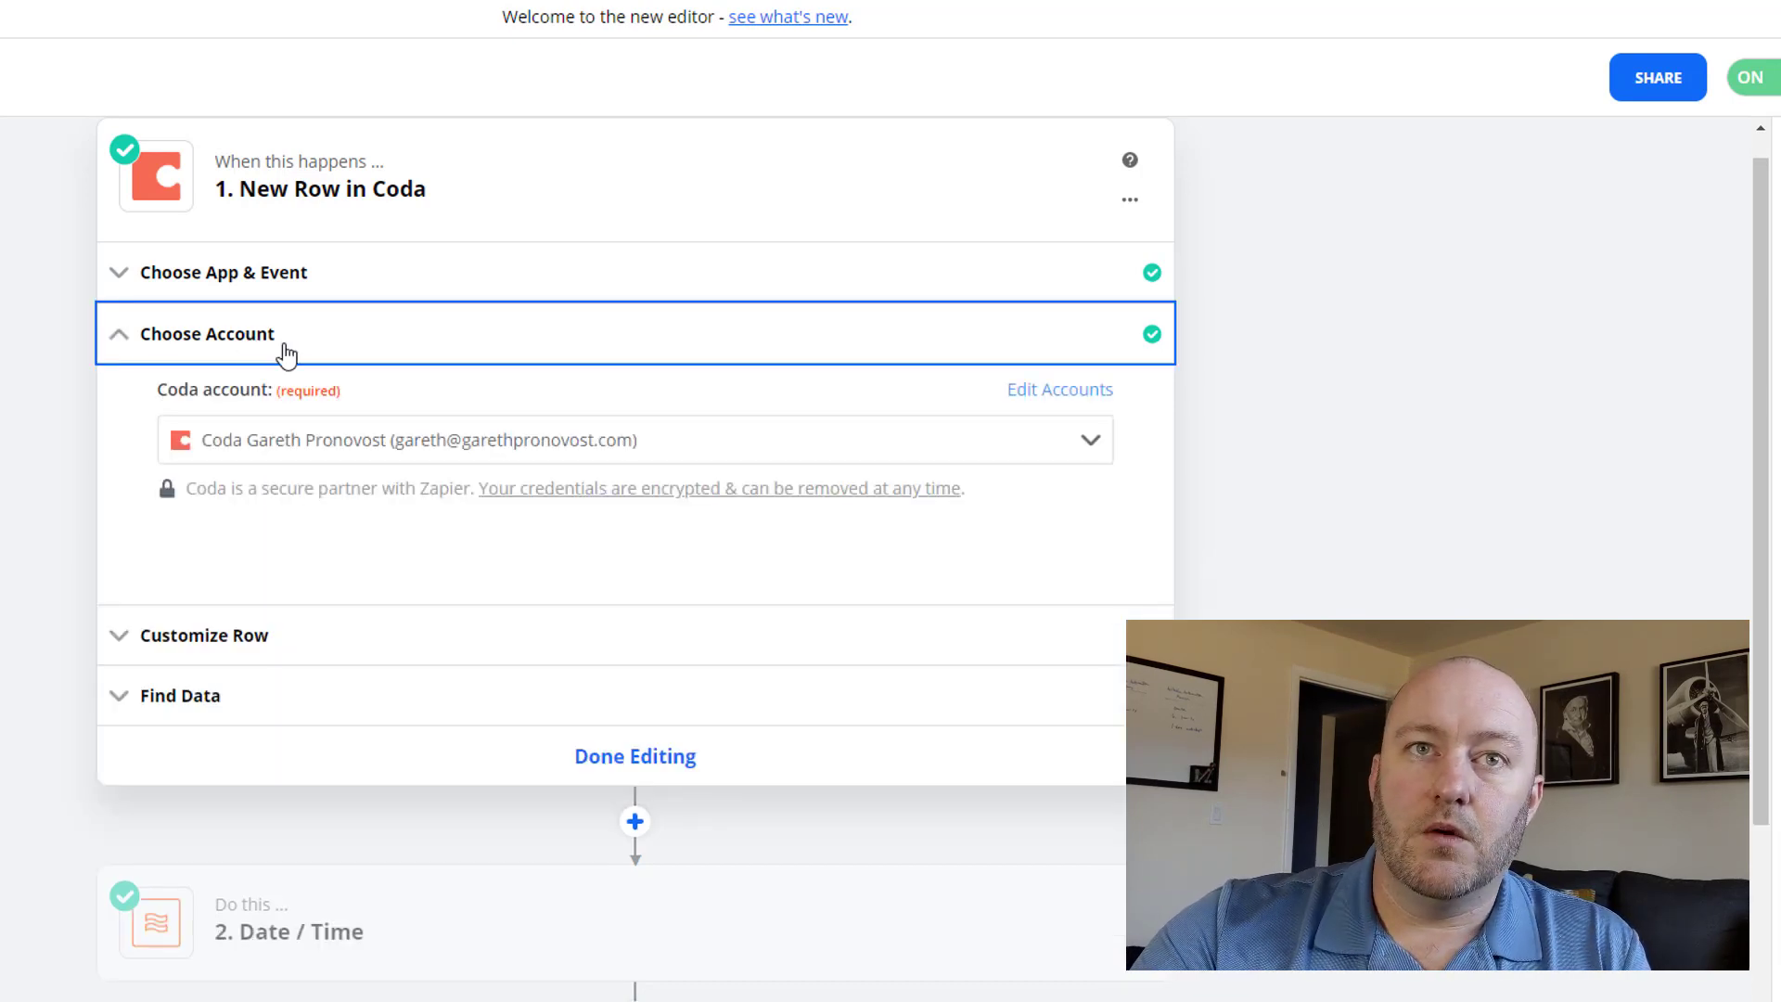
pyautogui.click(172, 640)
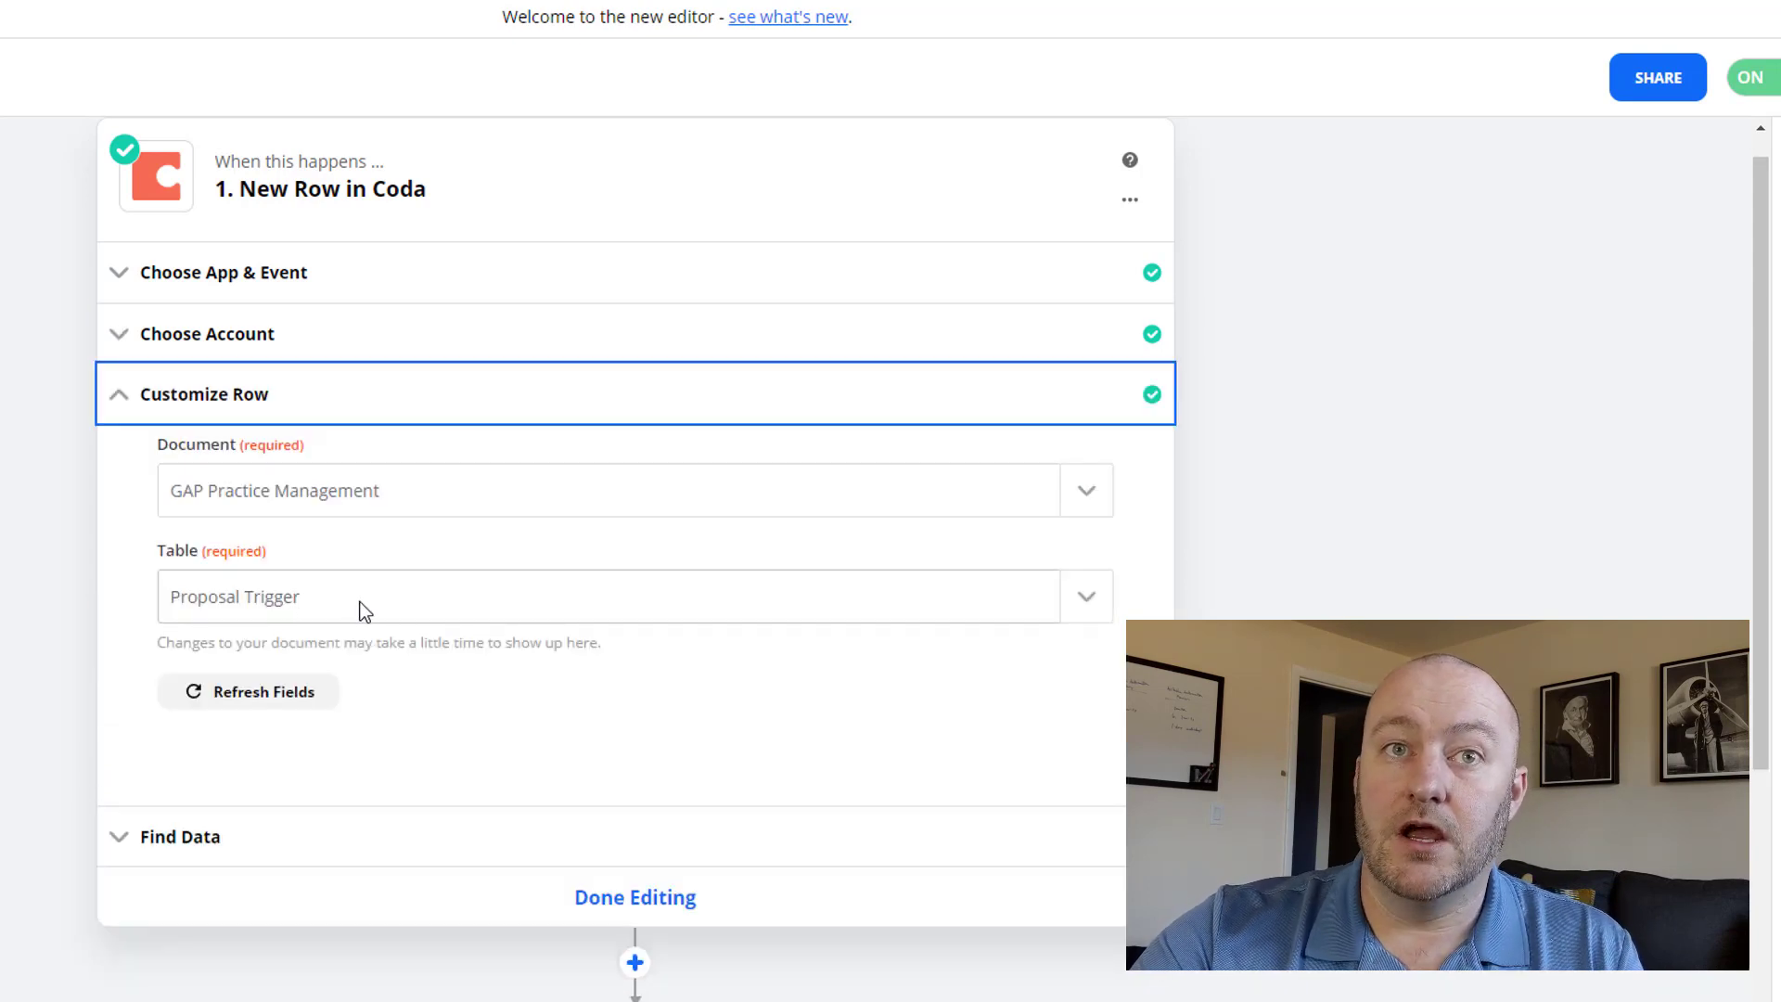
pyautogui.click(287, 291)
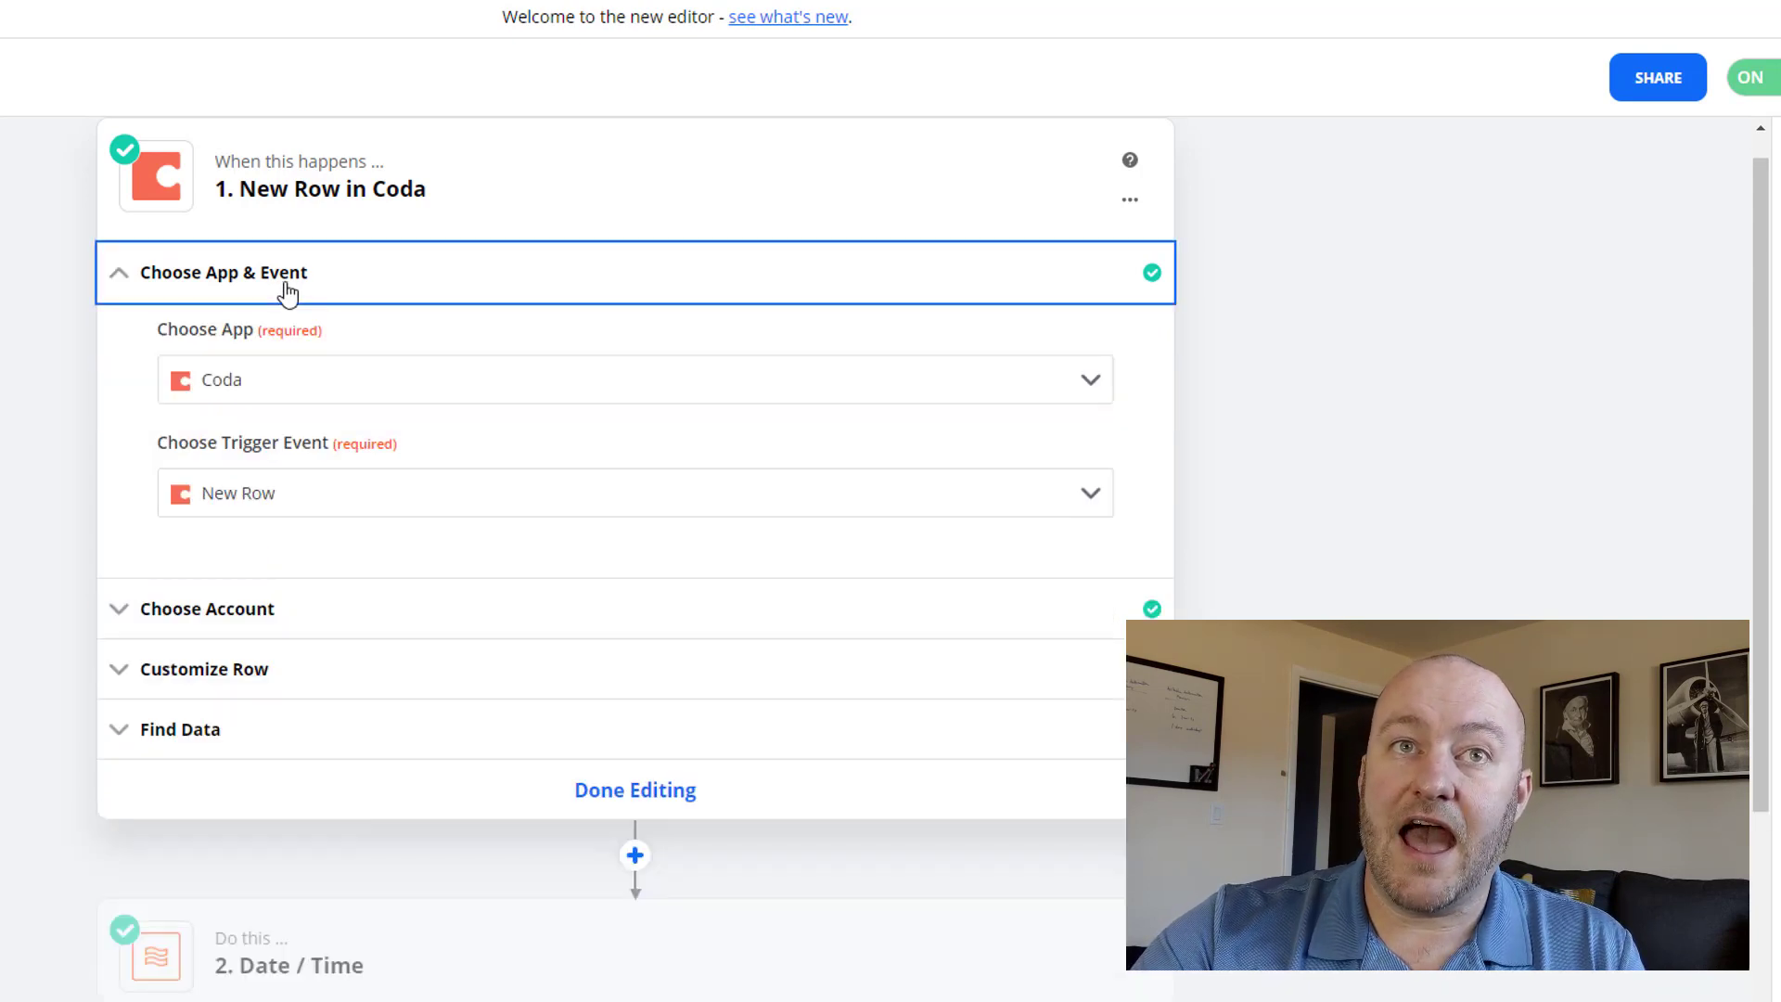
pyautogui.click(272, 498)
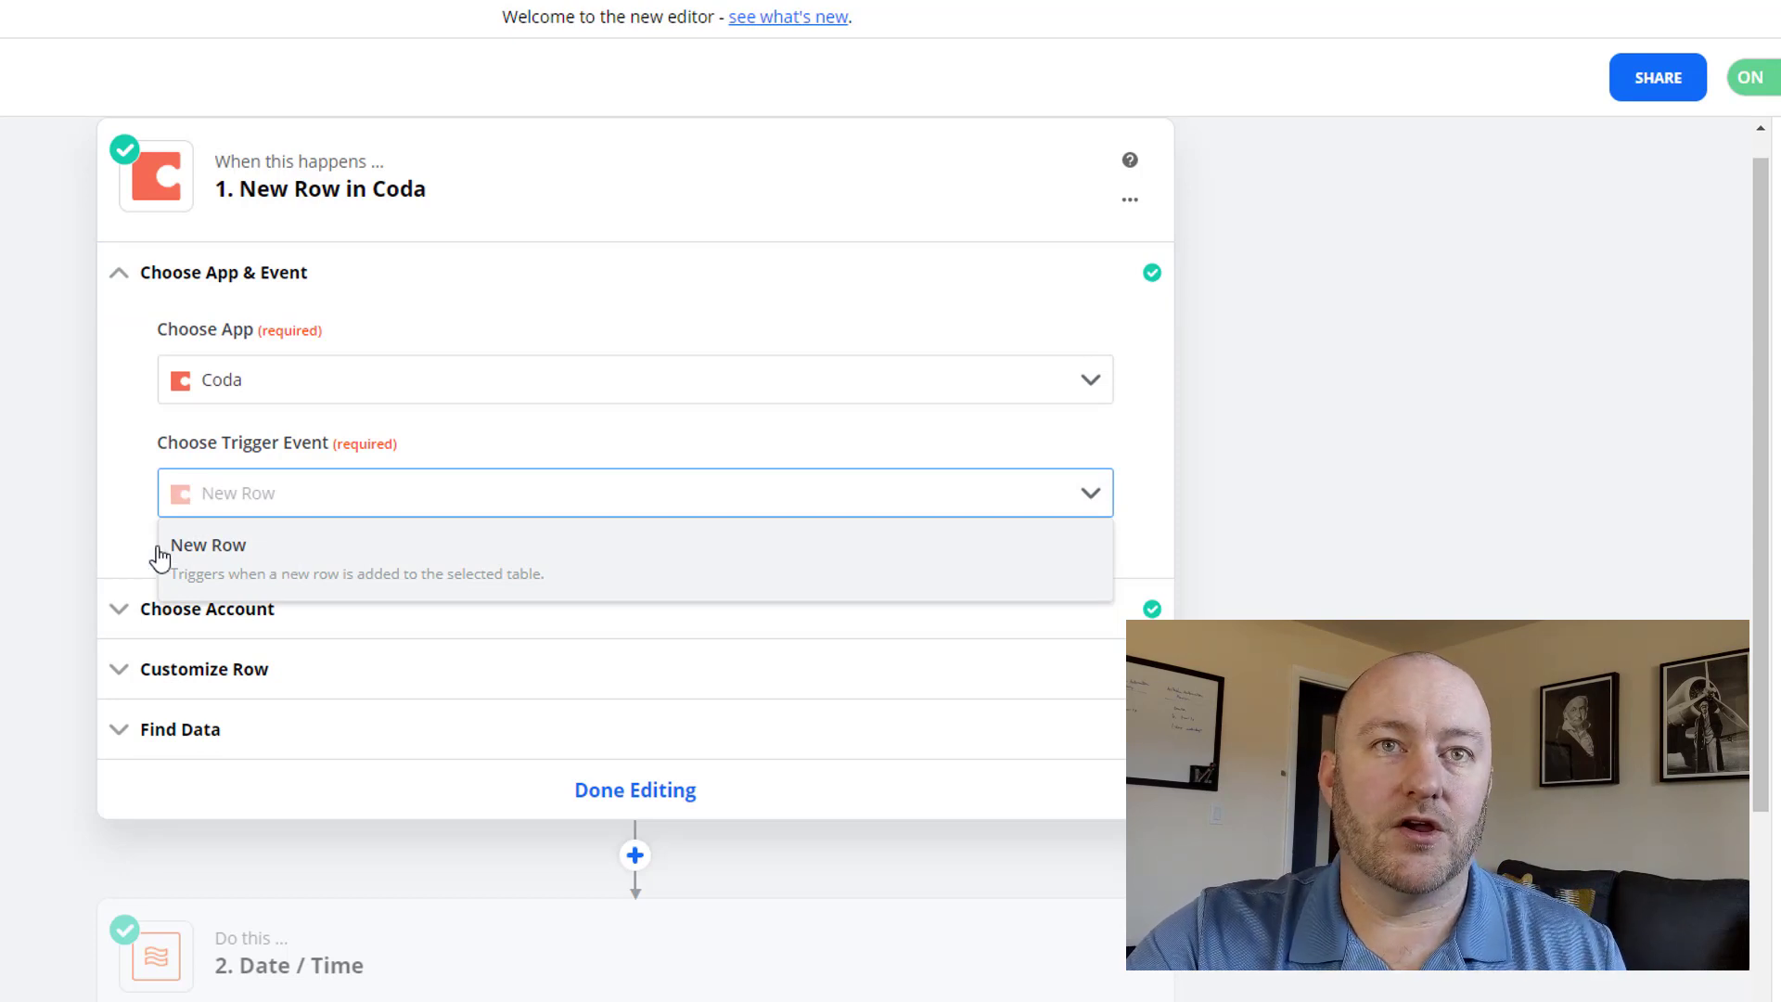
pyautogui.click(104, 514)
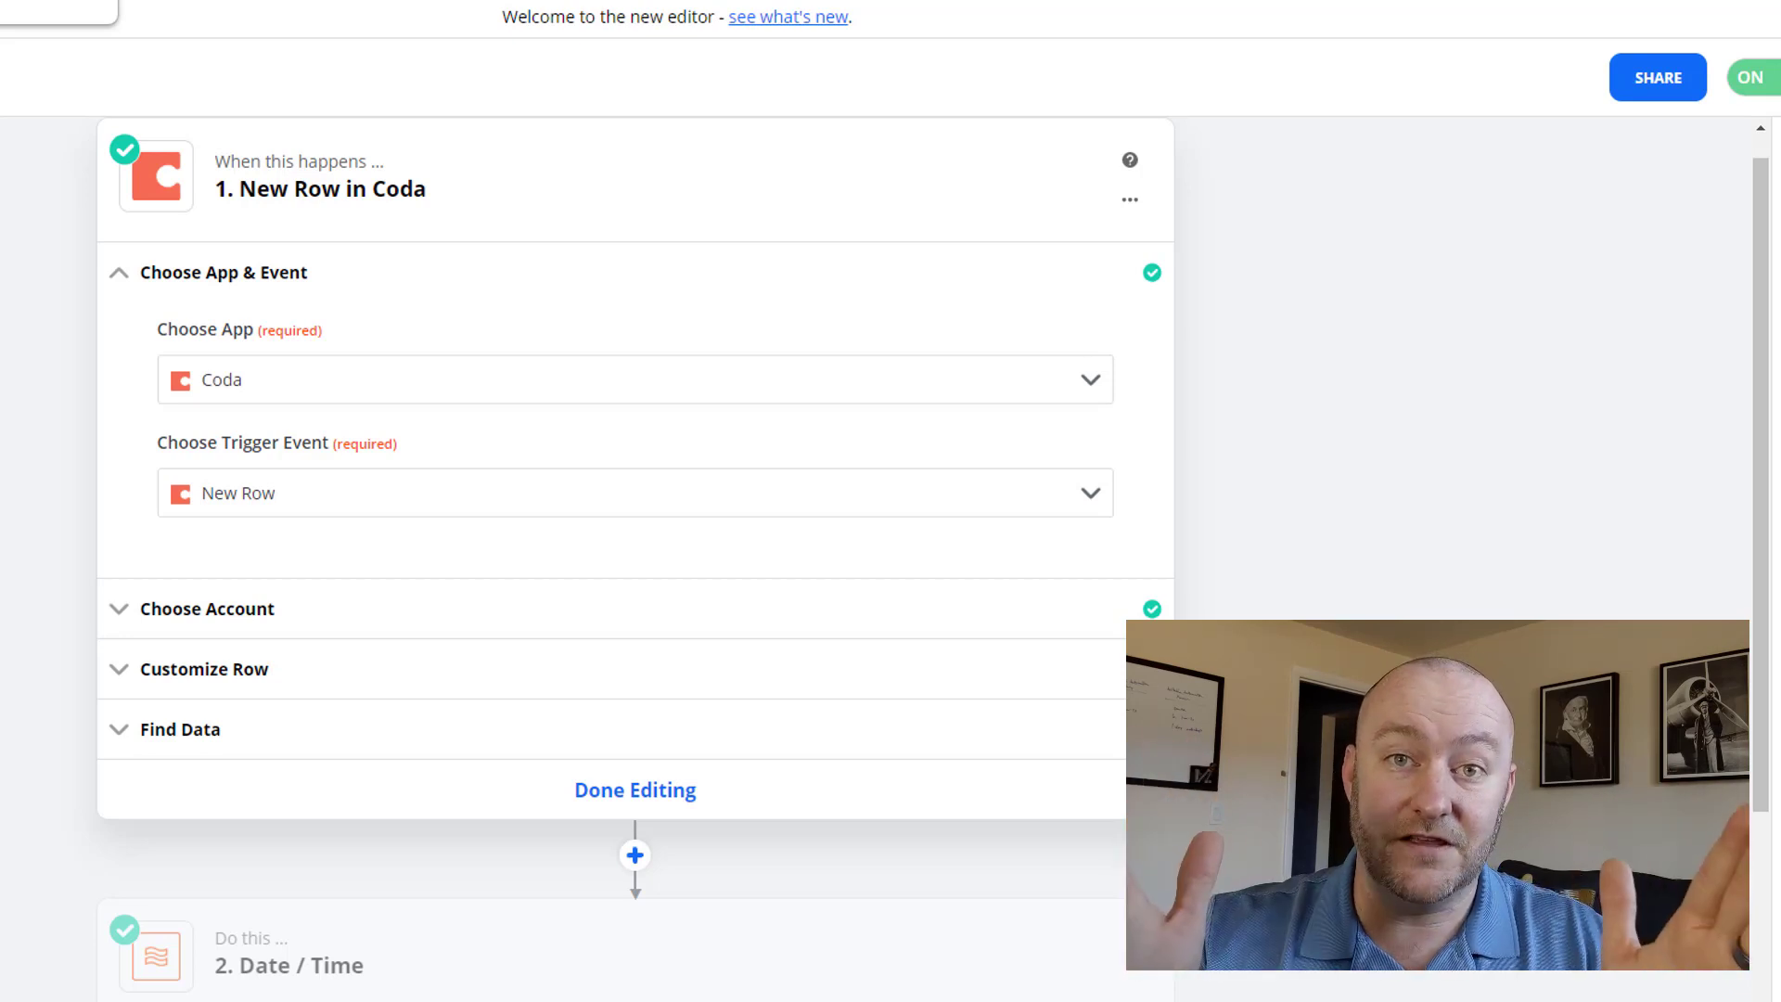
pyautogui.hotkey('ctrl', 'Tab')
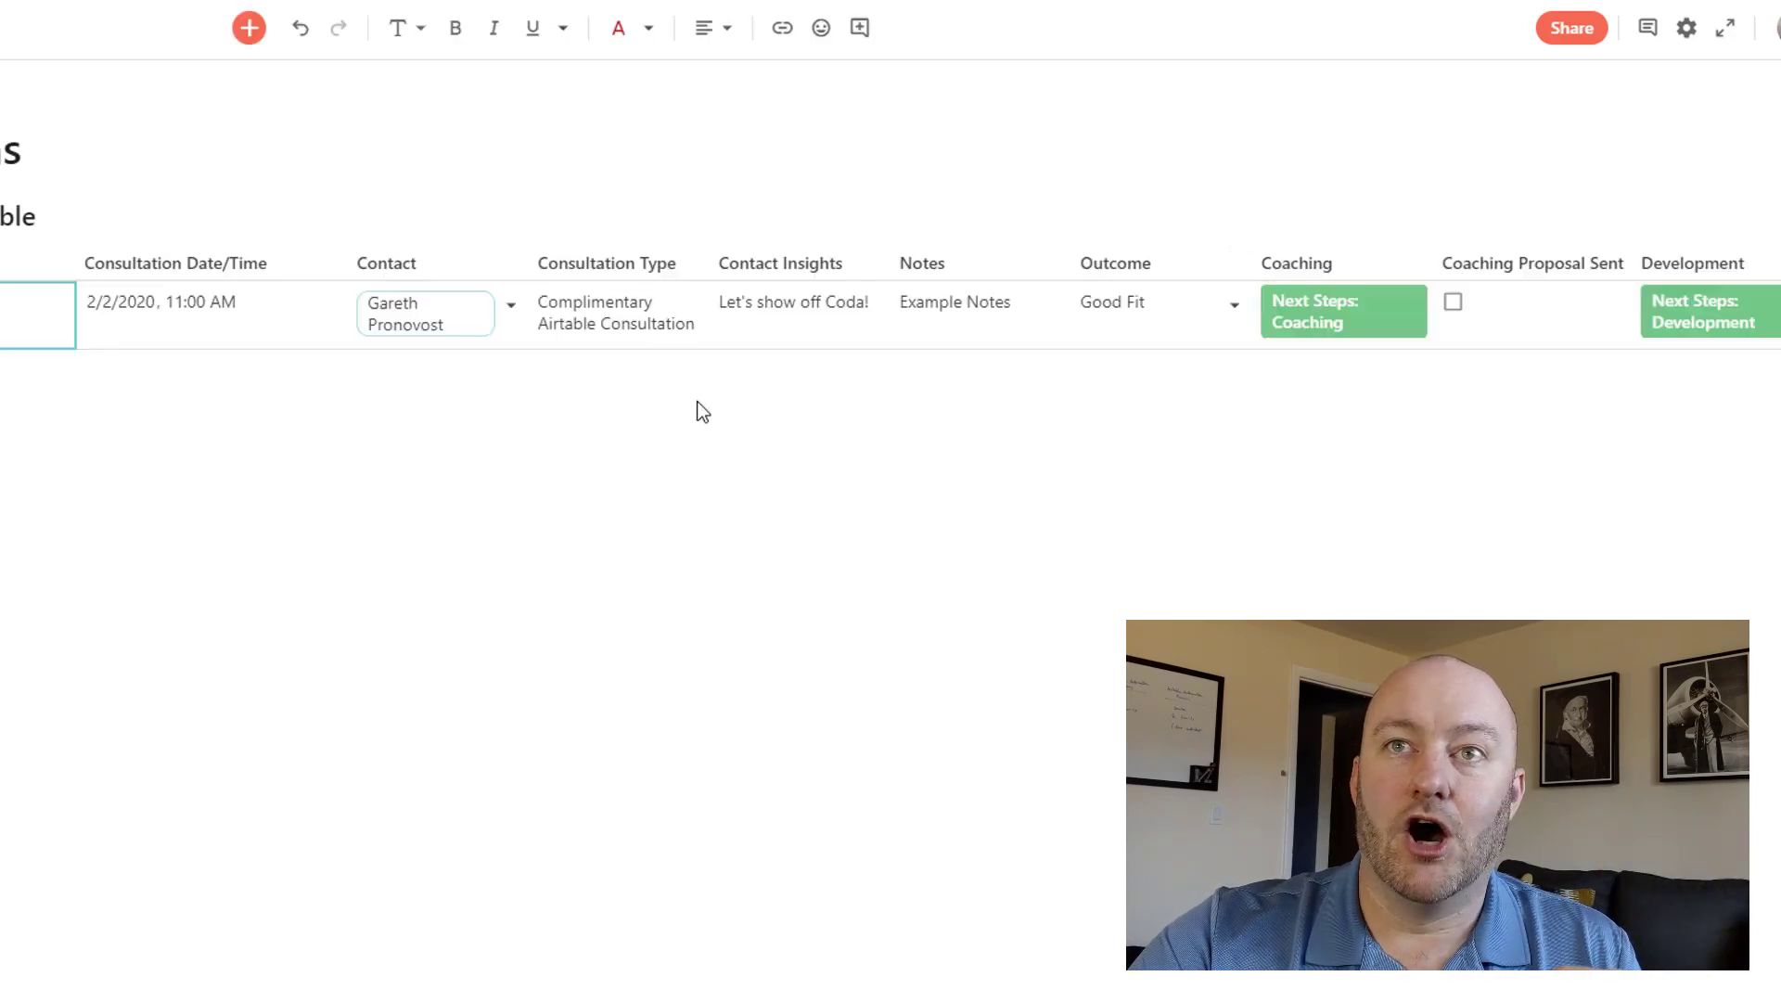
# Press Next Steps: Coaching on the consultation row to add a Coaching PDF Trigger row.
pyautogui.hscroll(3, 701, 410)
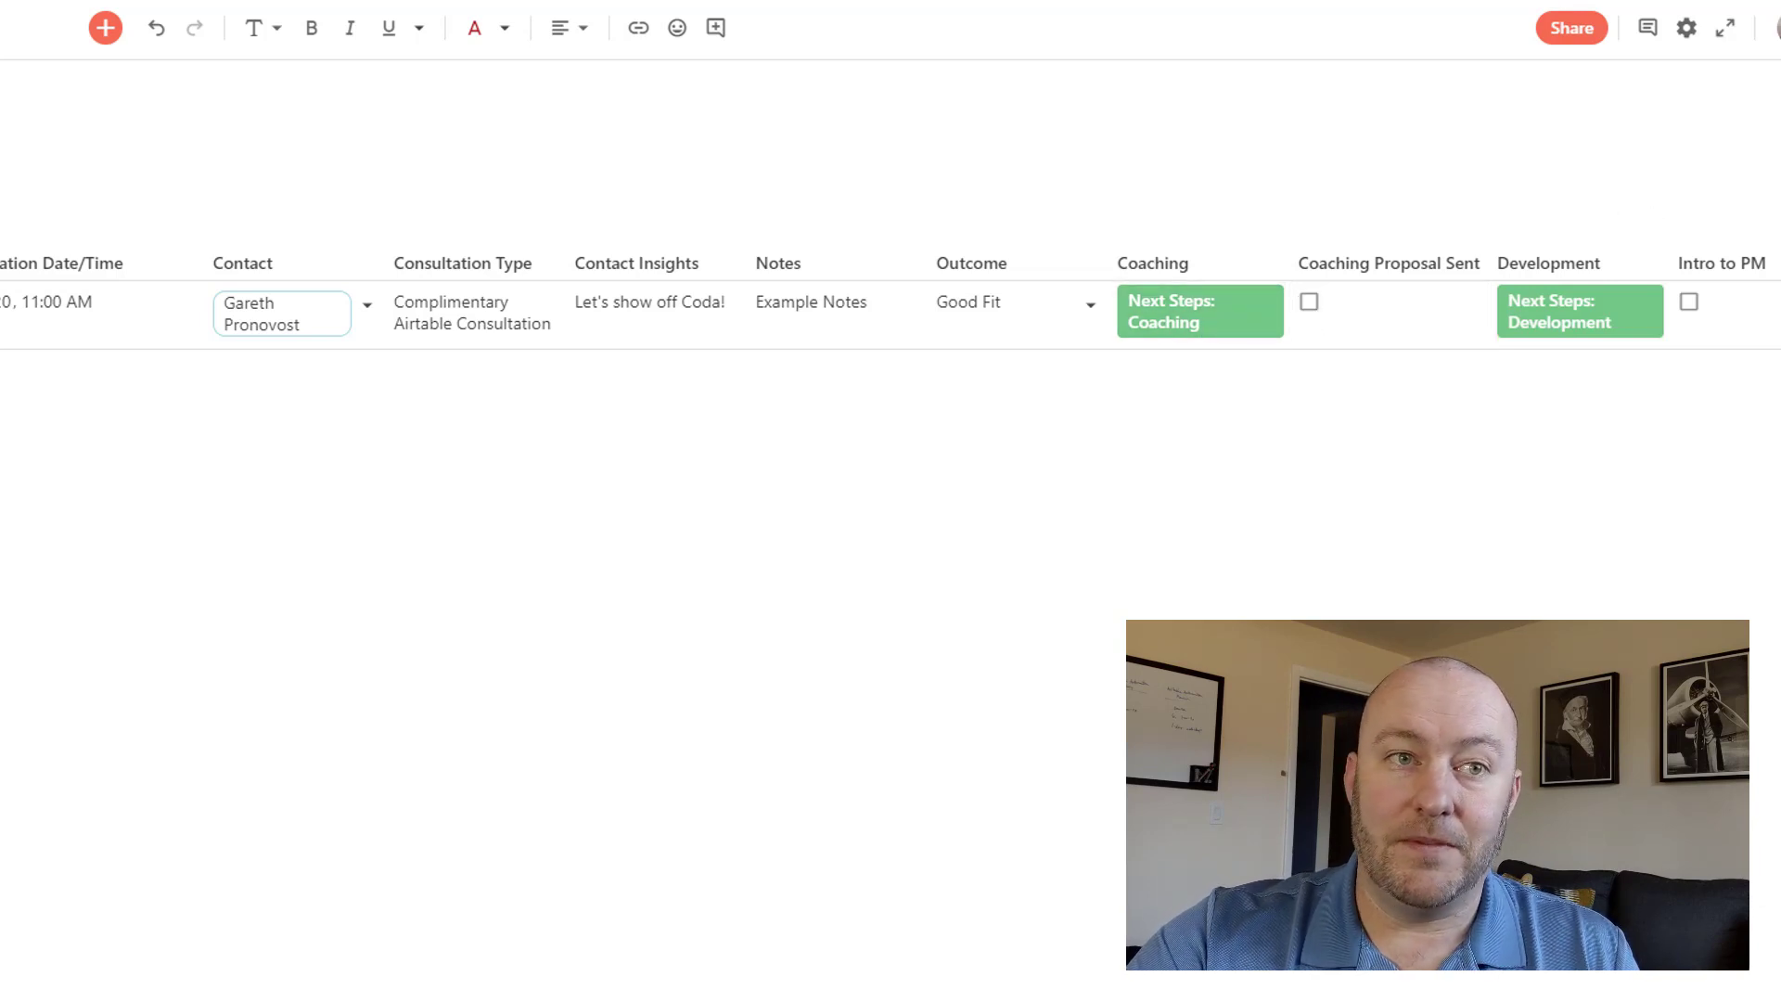
pyautogui.click(1193, 324)
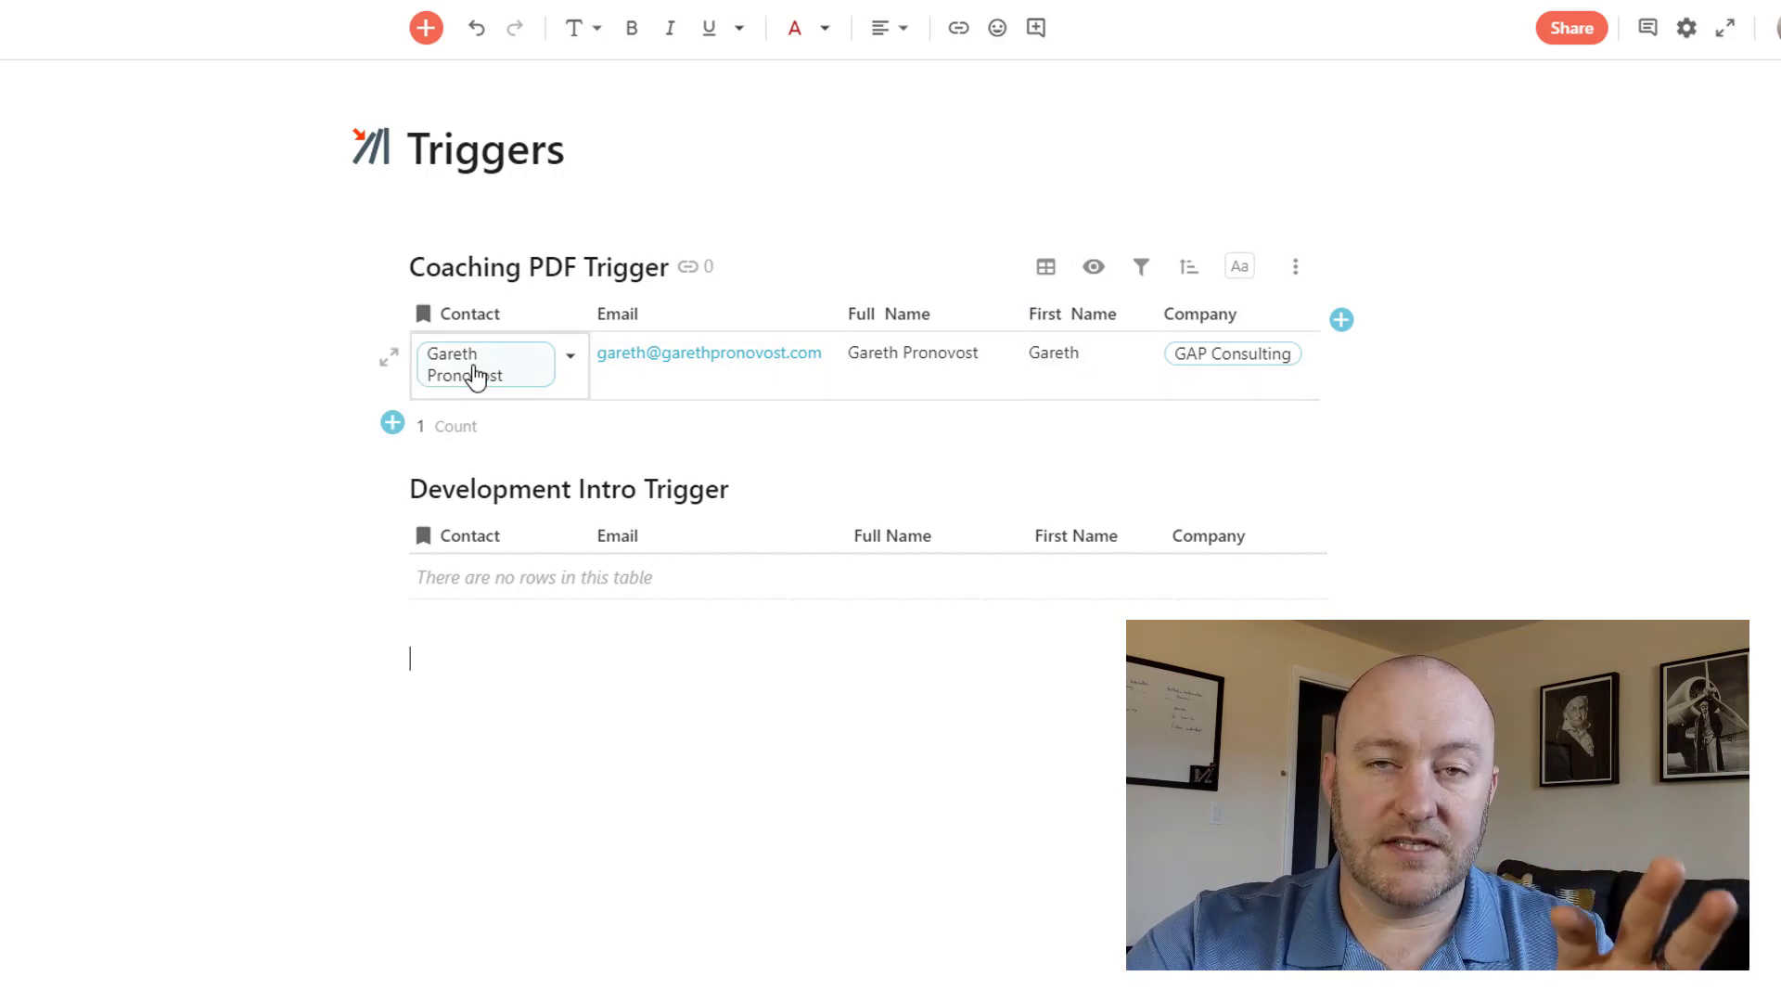
pyautogui.moveTo(475, 376)
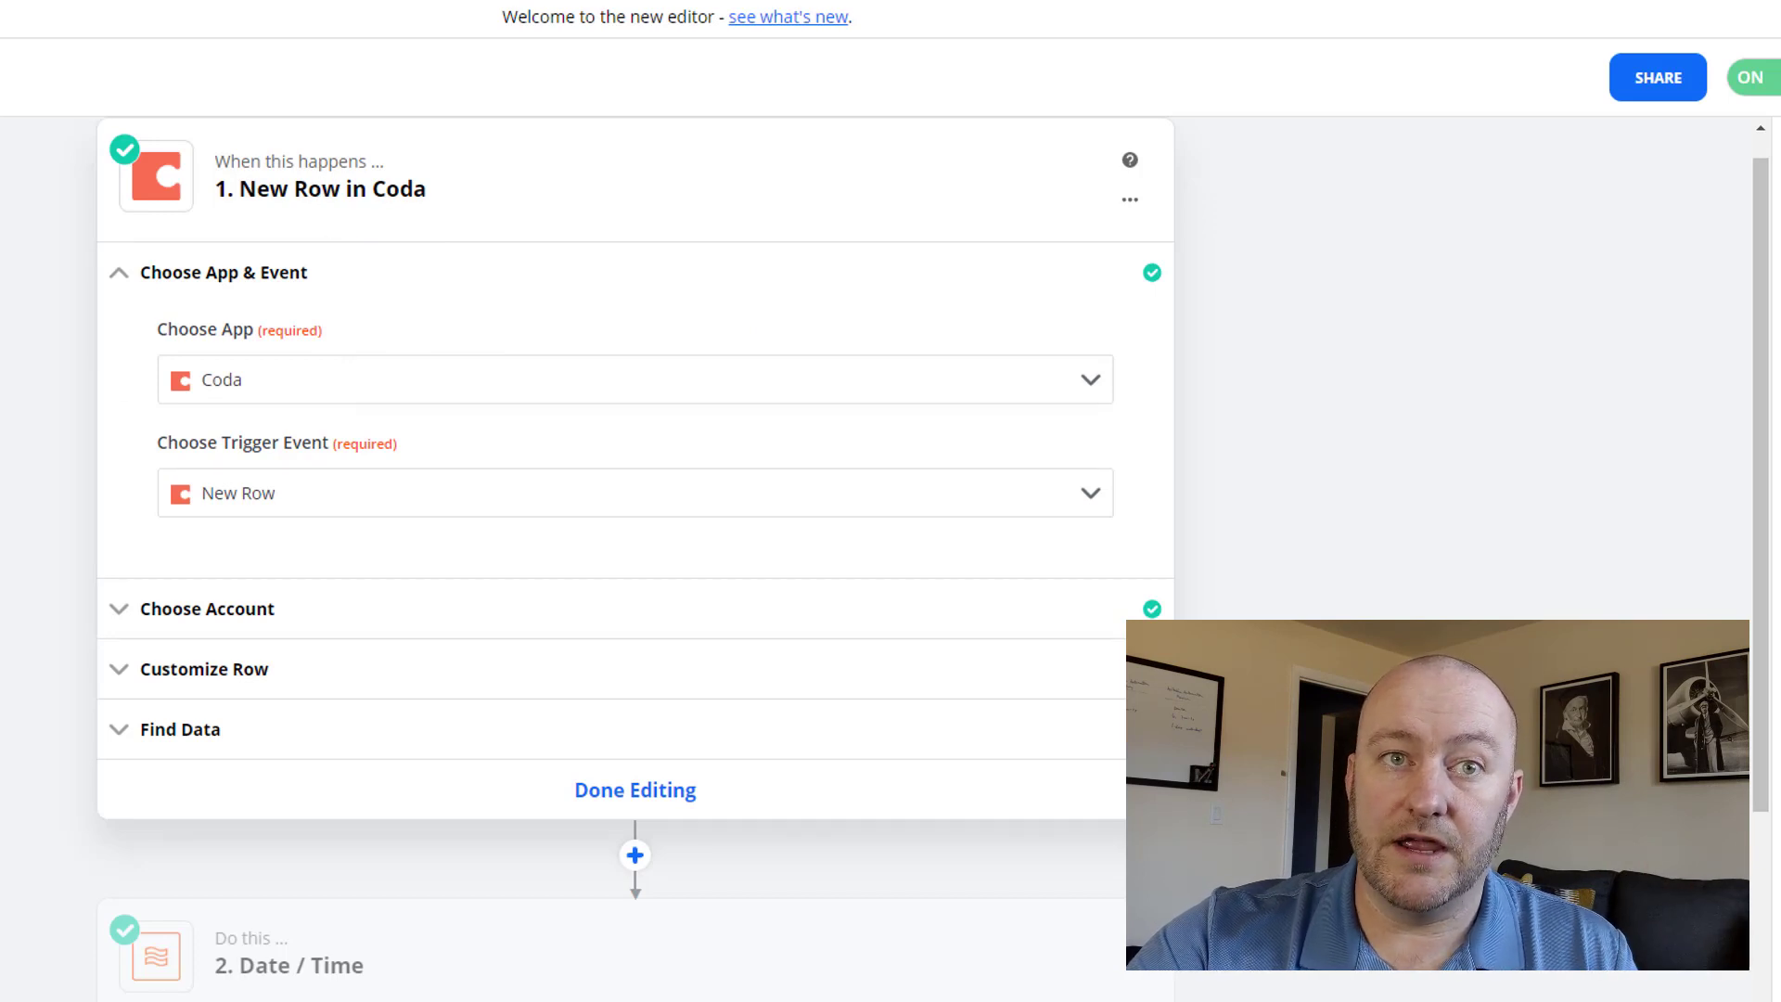
# Check the zap's Date / Time step, then run 02-A. Coaching Proposal manually from the zap list.
pyautogui.scroll(-4, 111, 401)
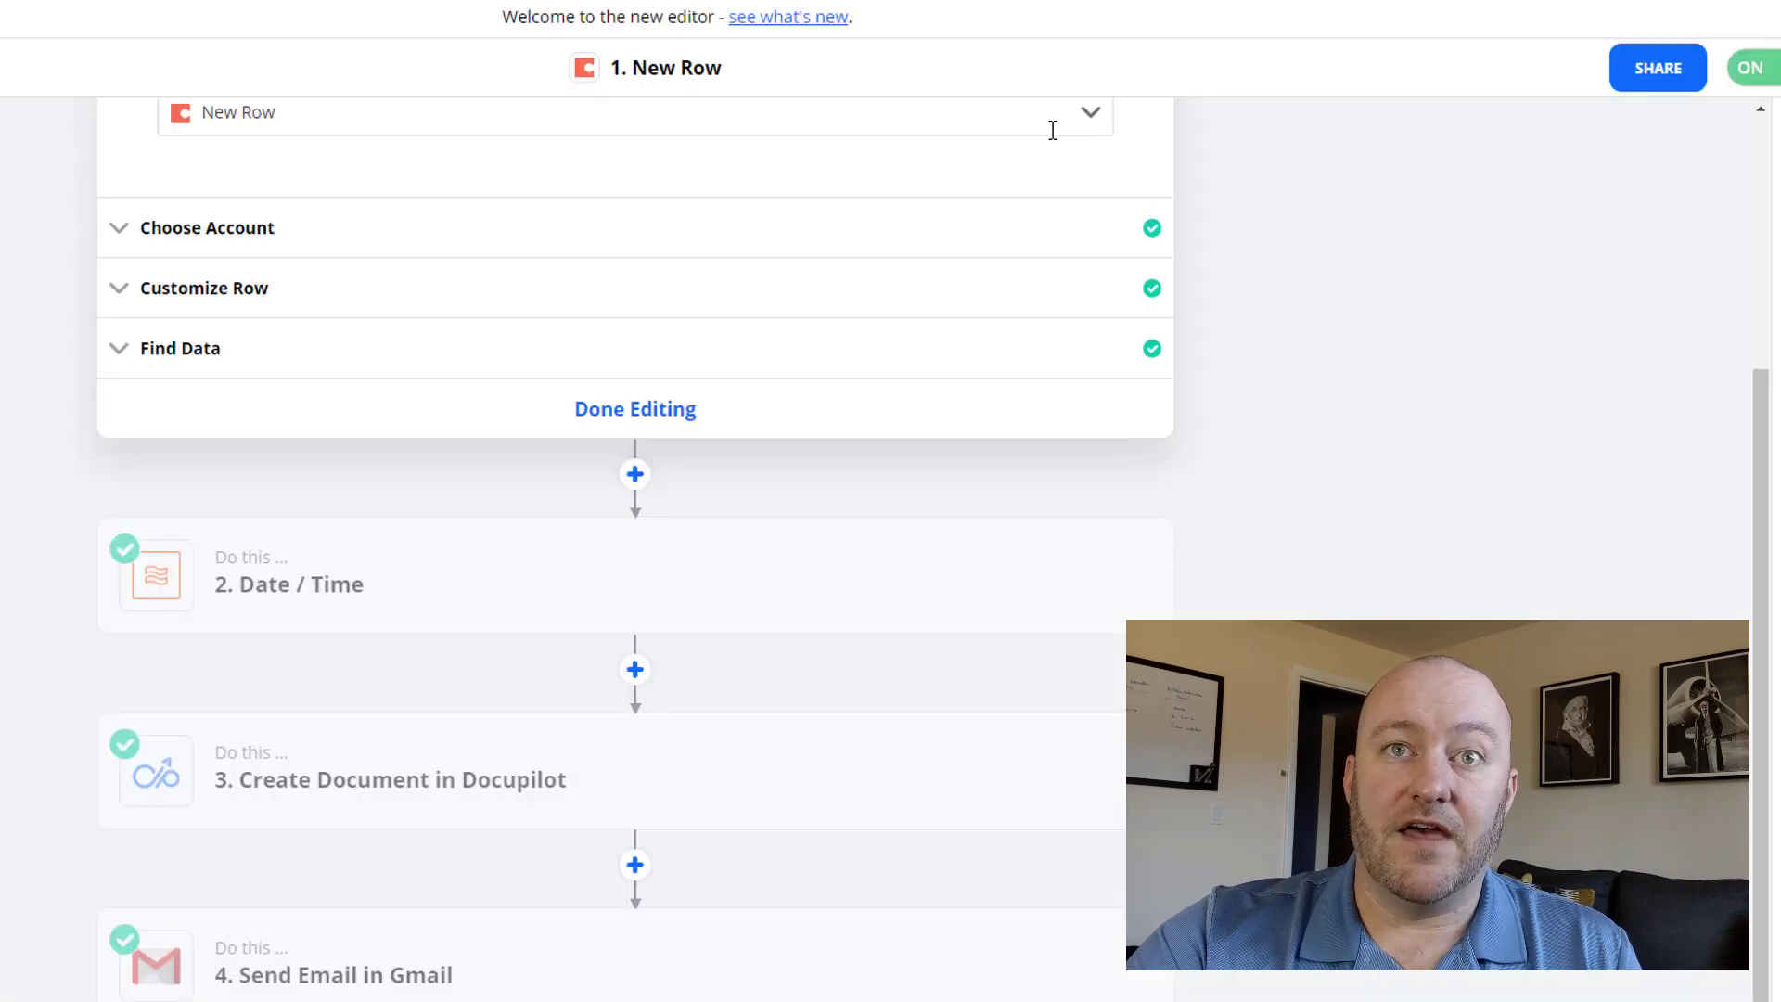
pyautogui.click(230, 579)
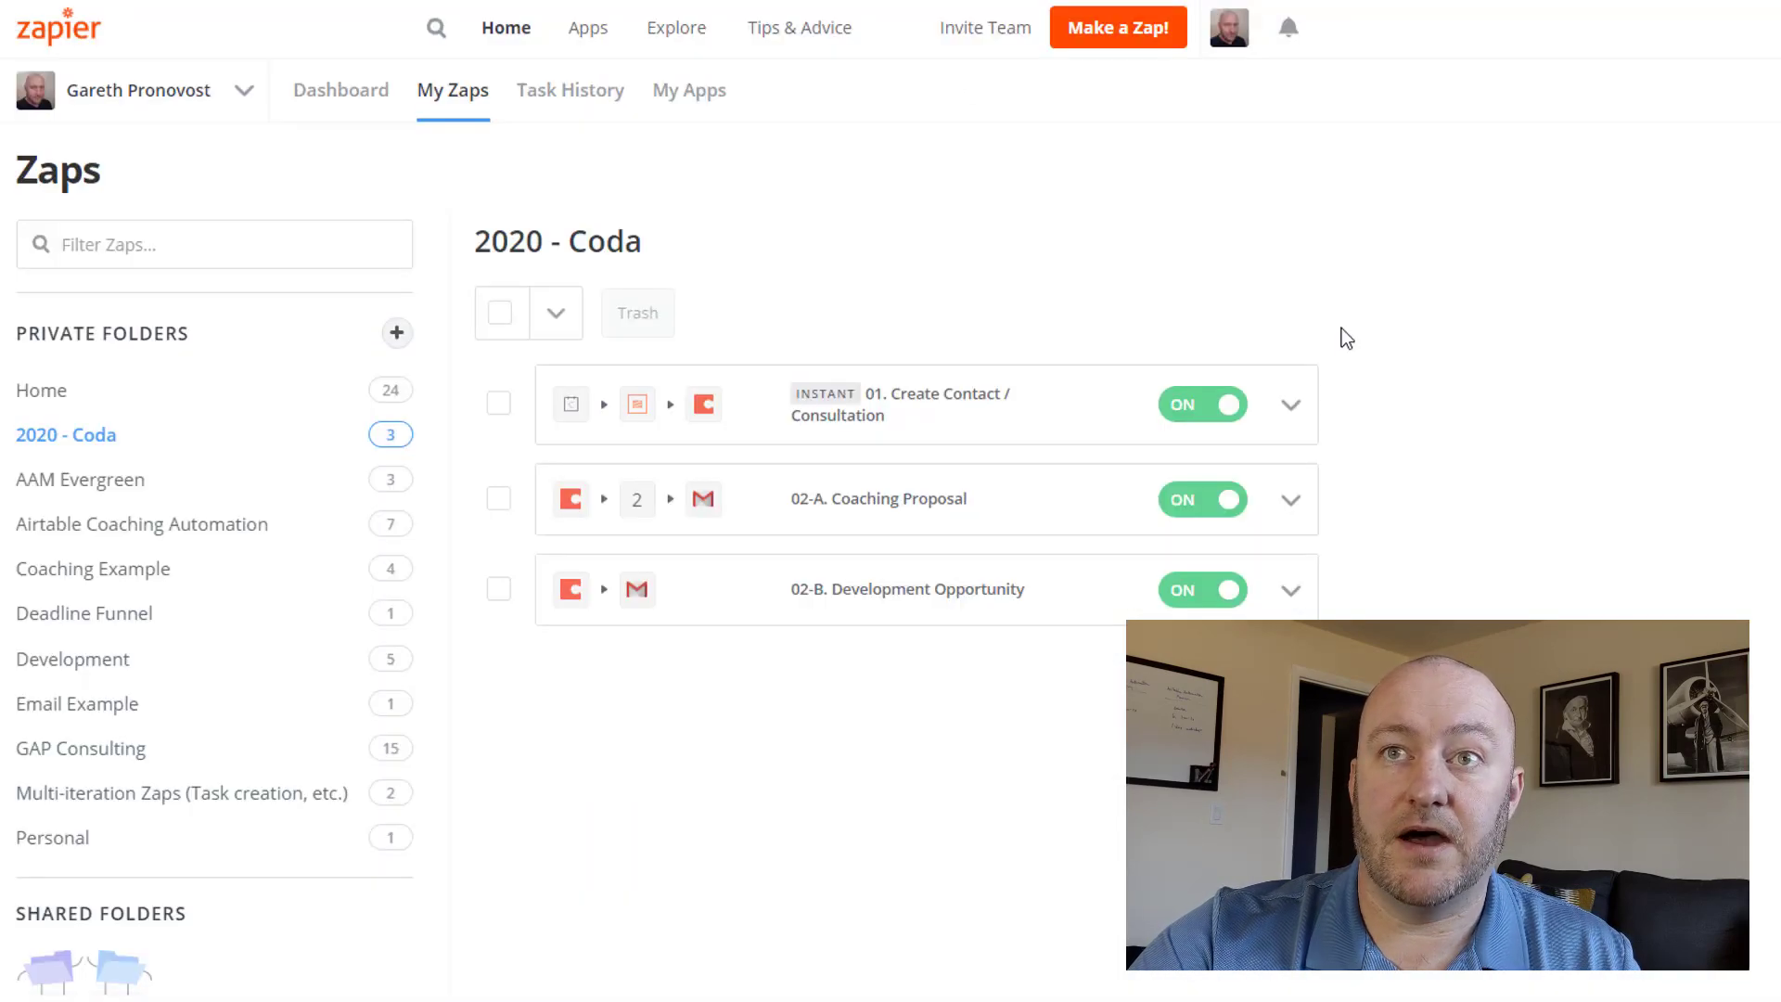
pyautogui.click(1288, 501)
pyautogui.click(1133, 535)
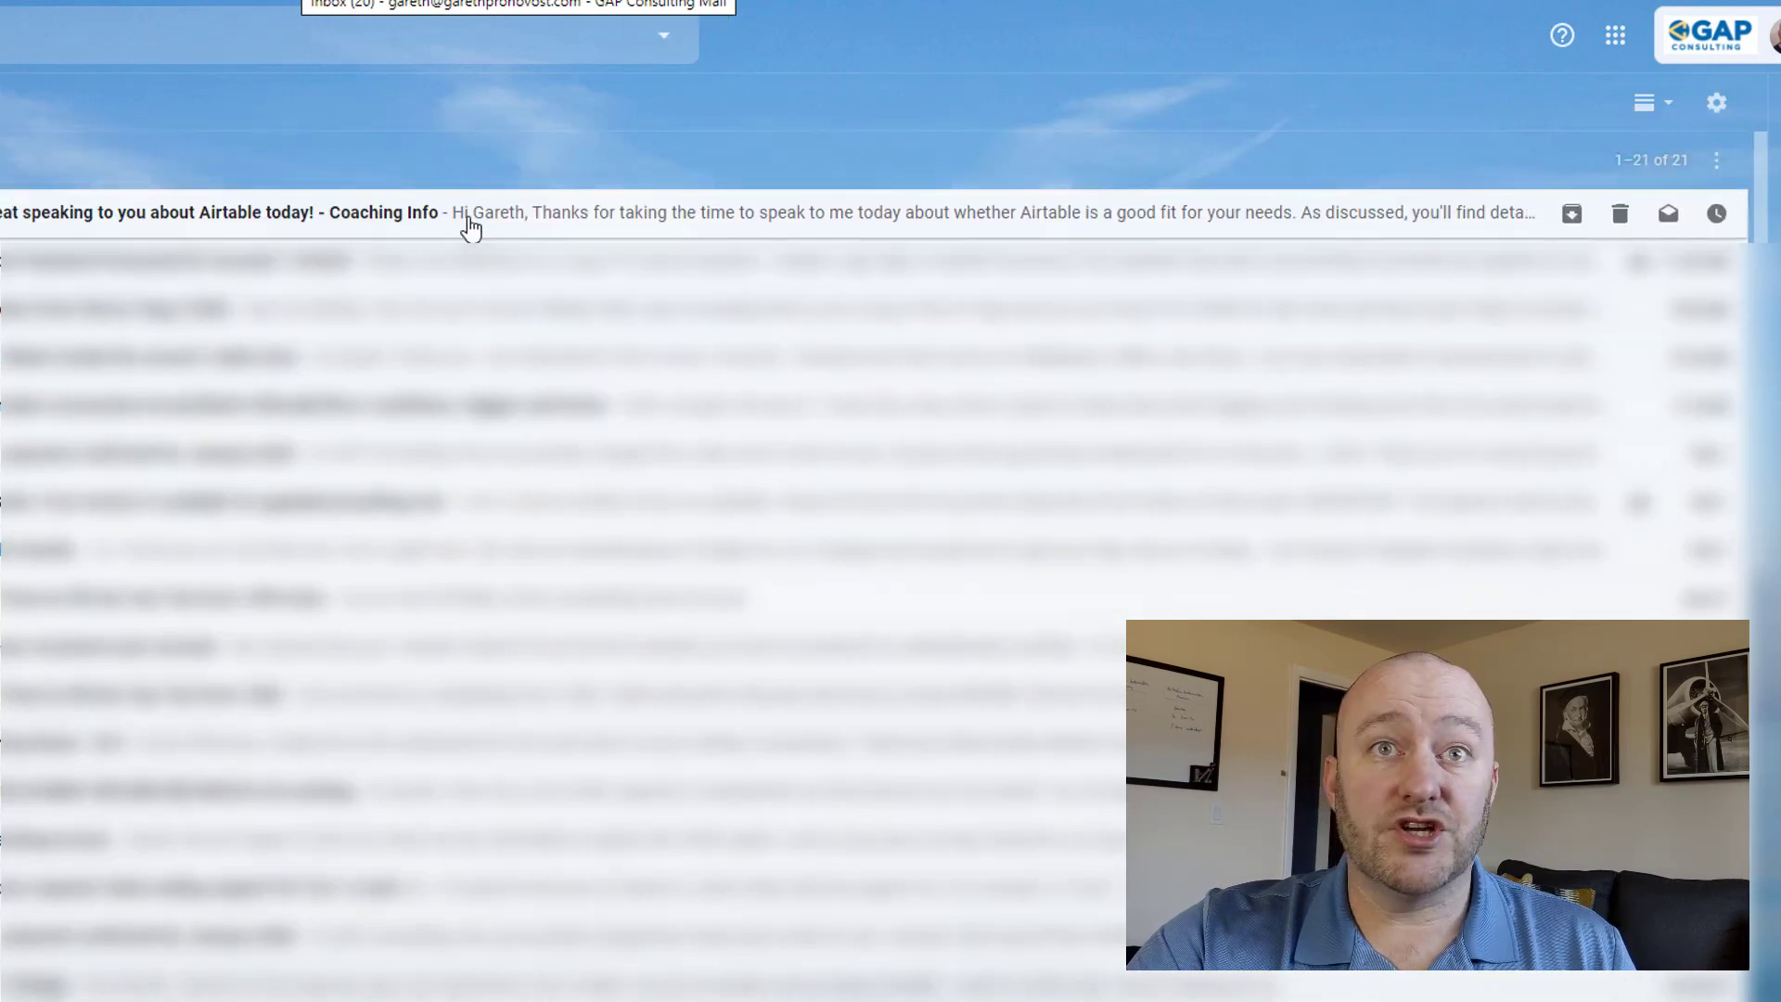
pyautogui.click(442, 219)
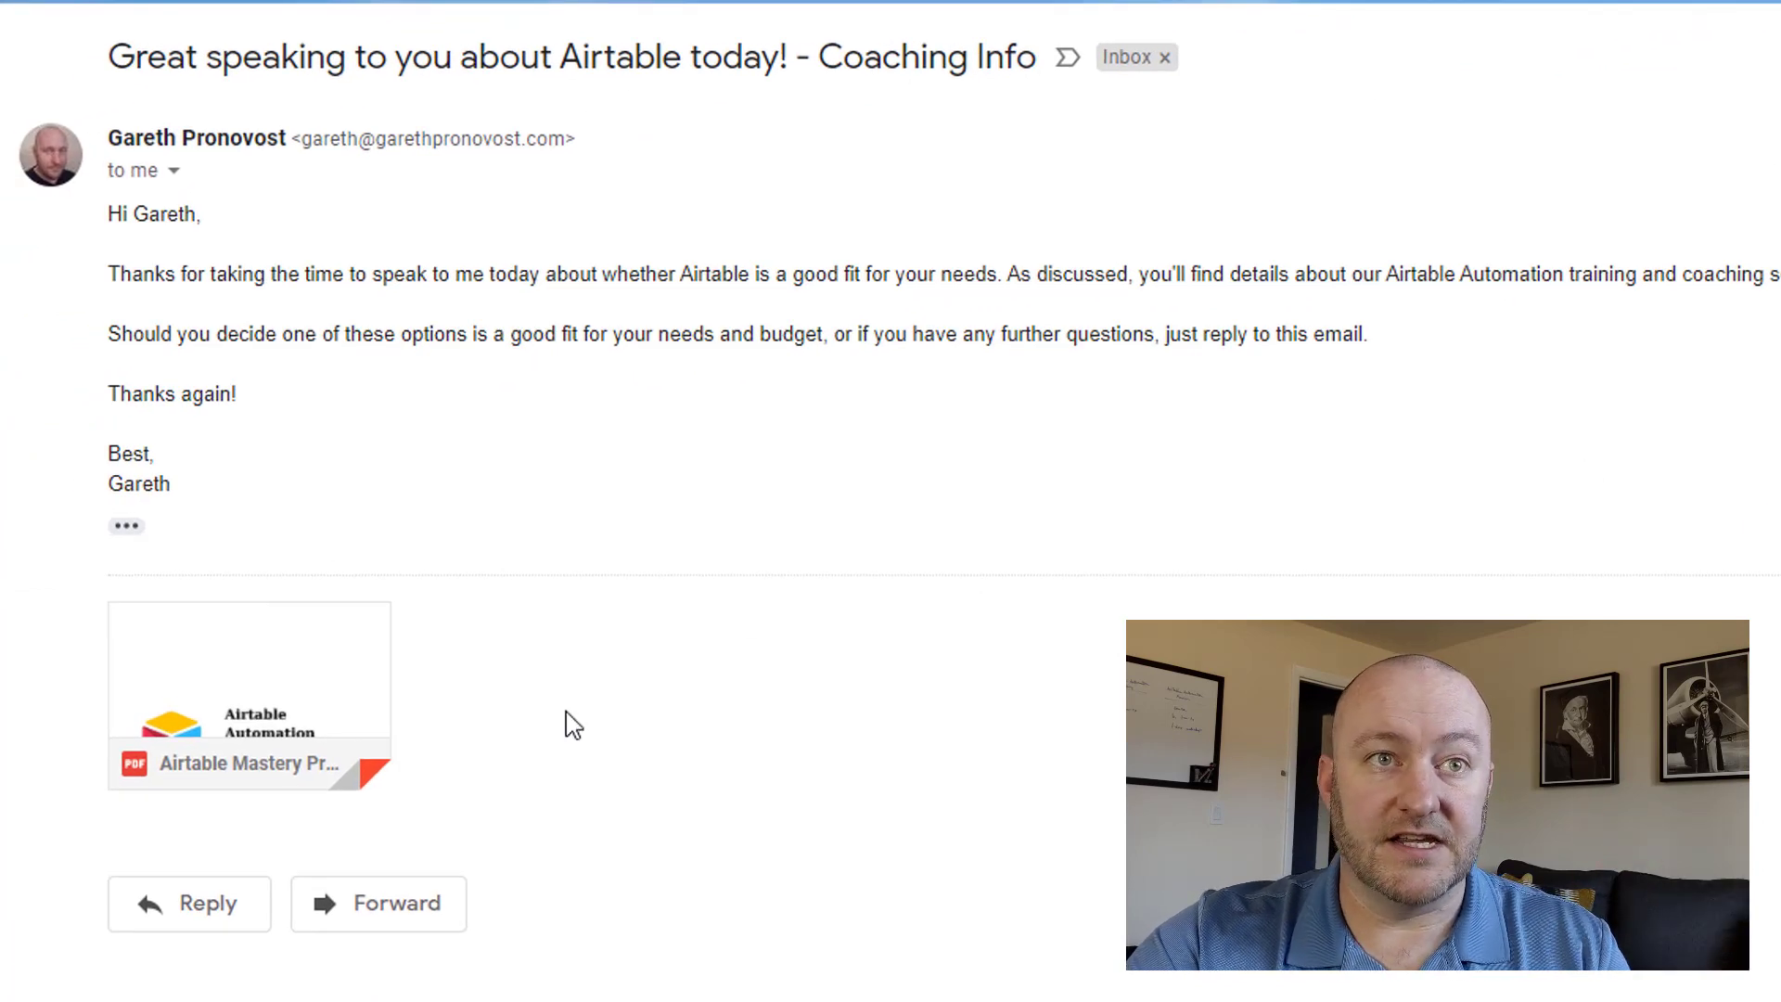
pyautogui.moveTo(276, 676)
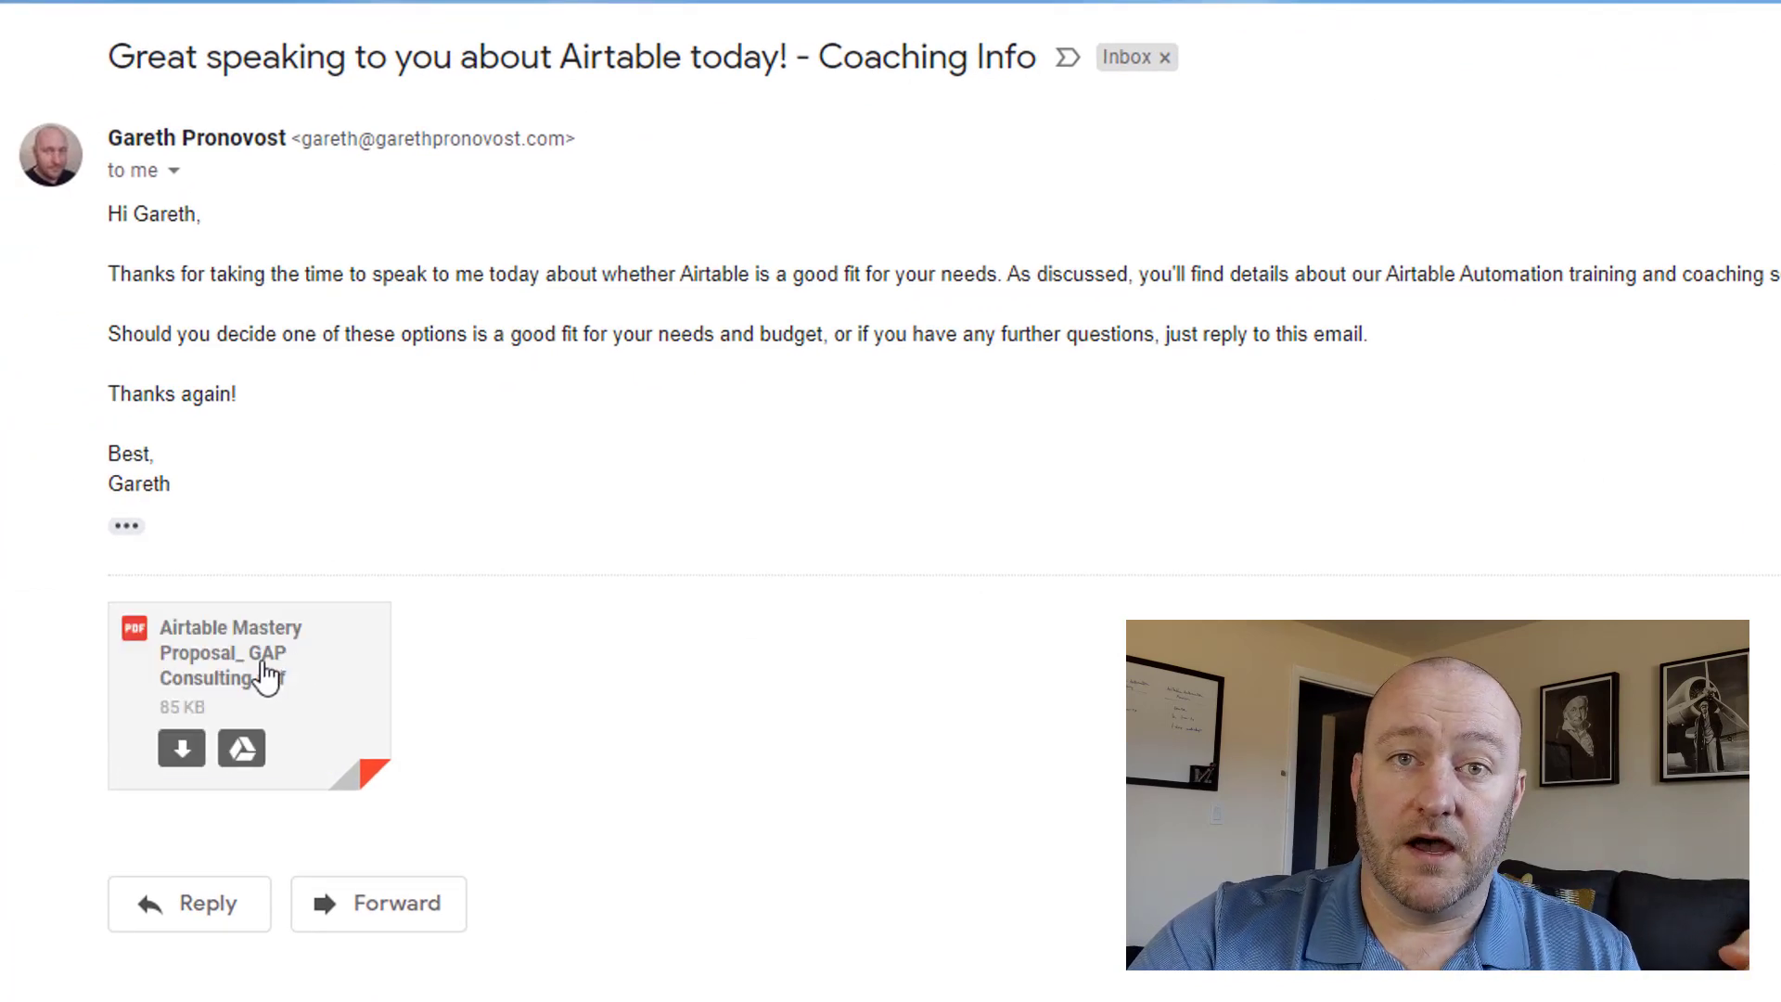
pyautogui.click(268, 676)
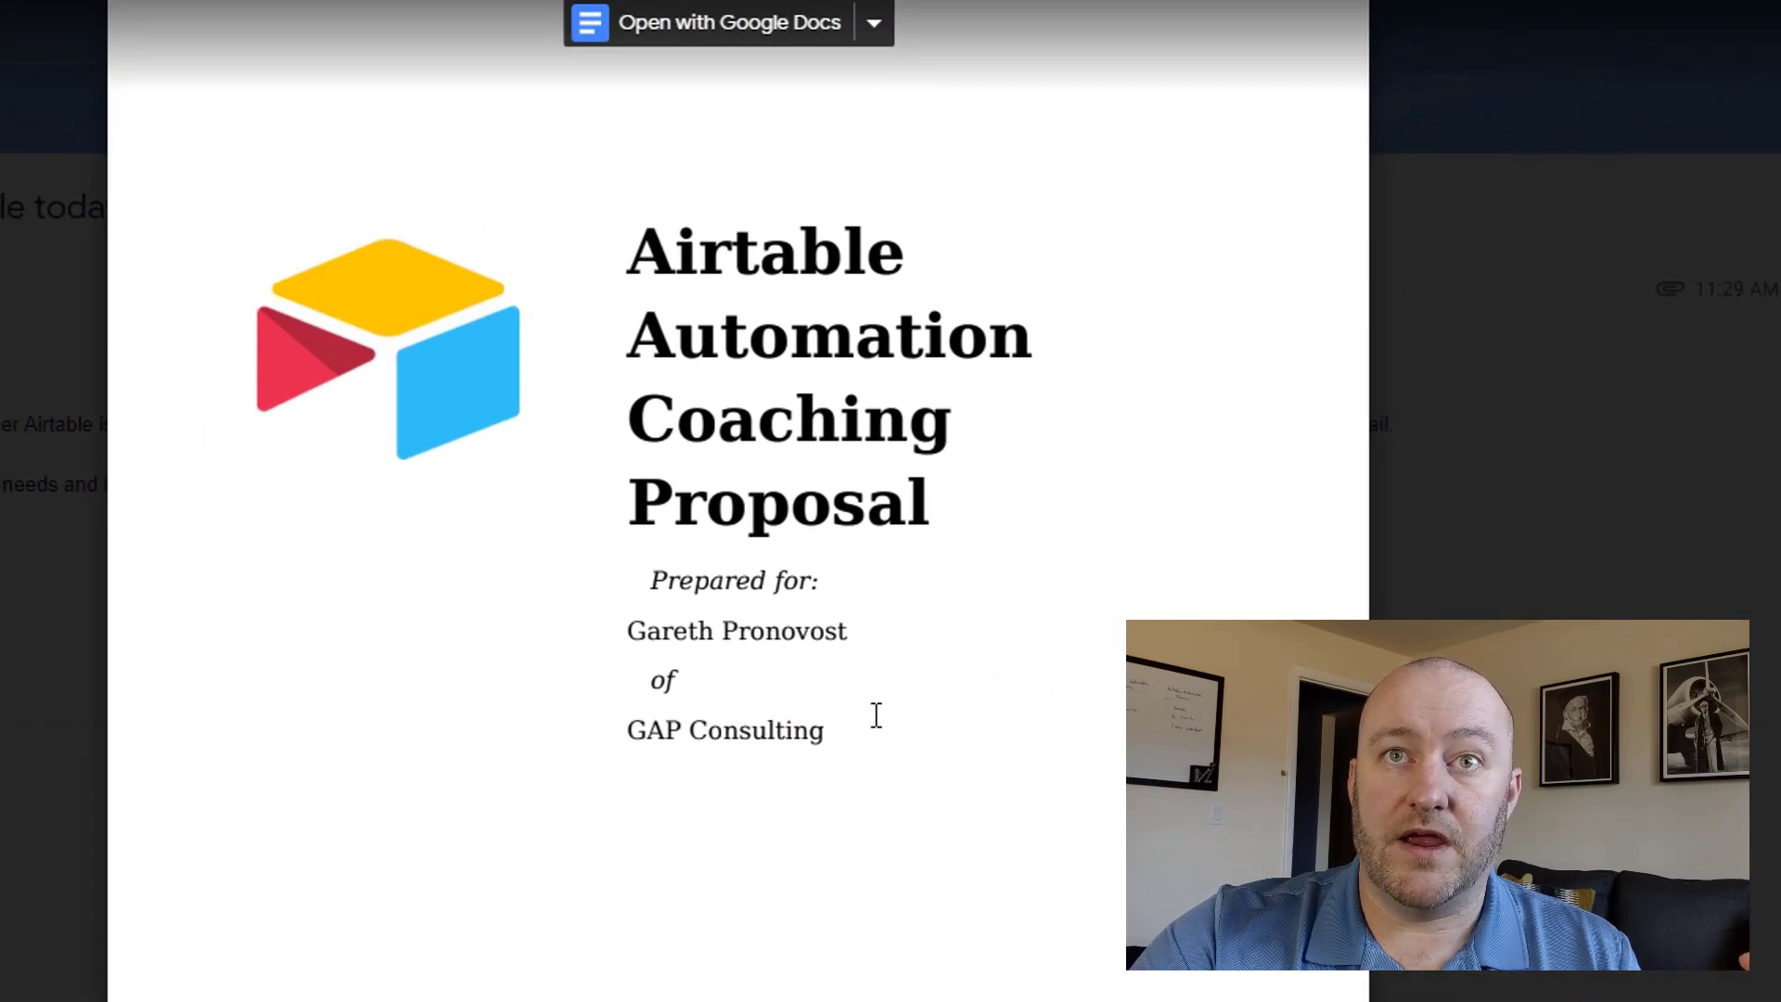
pyautogui.scroll(-10, 875, 719)
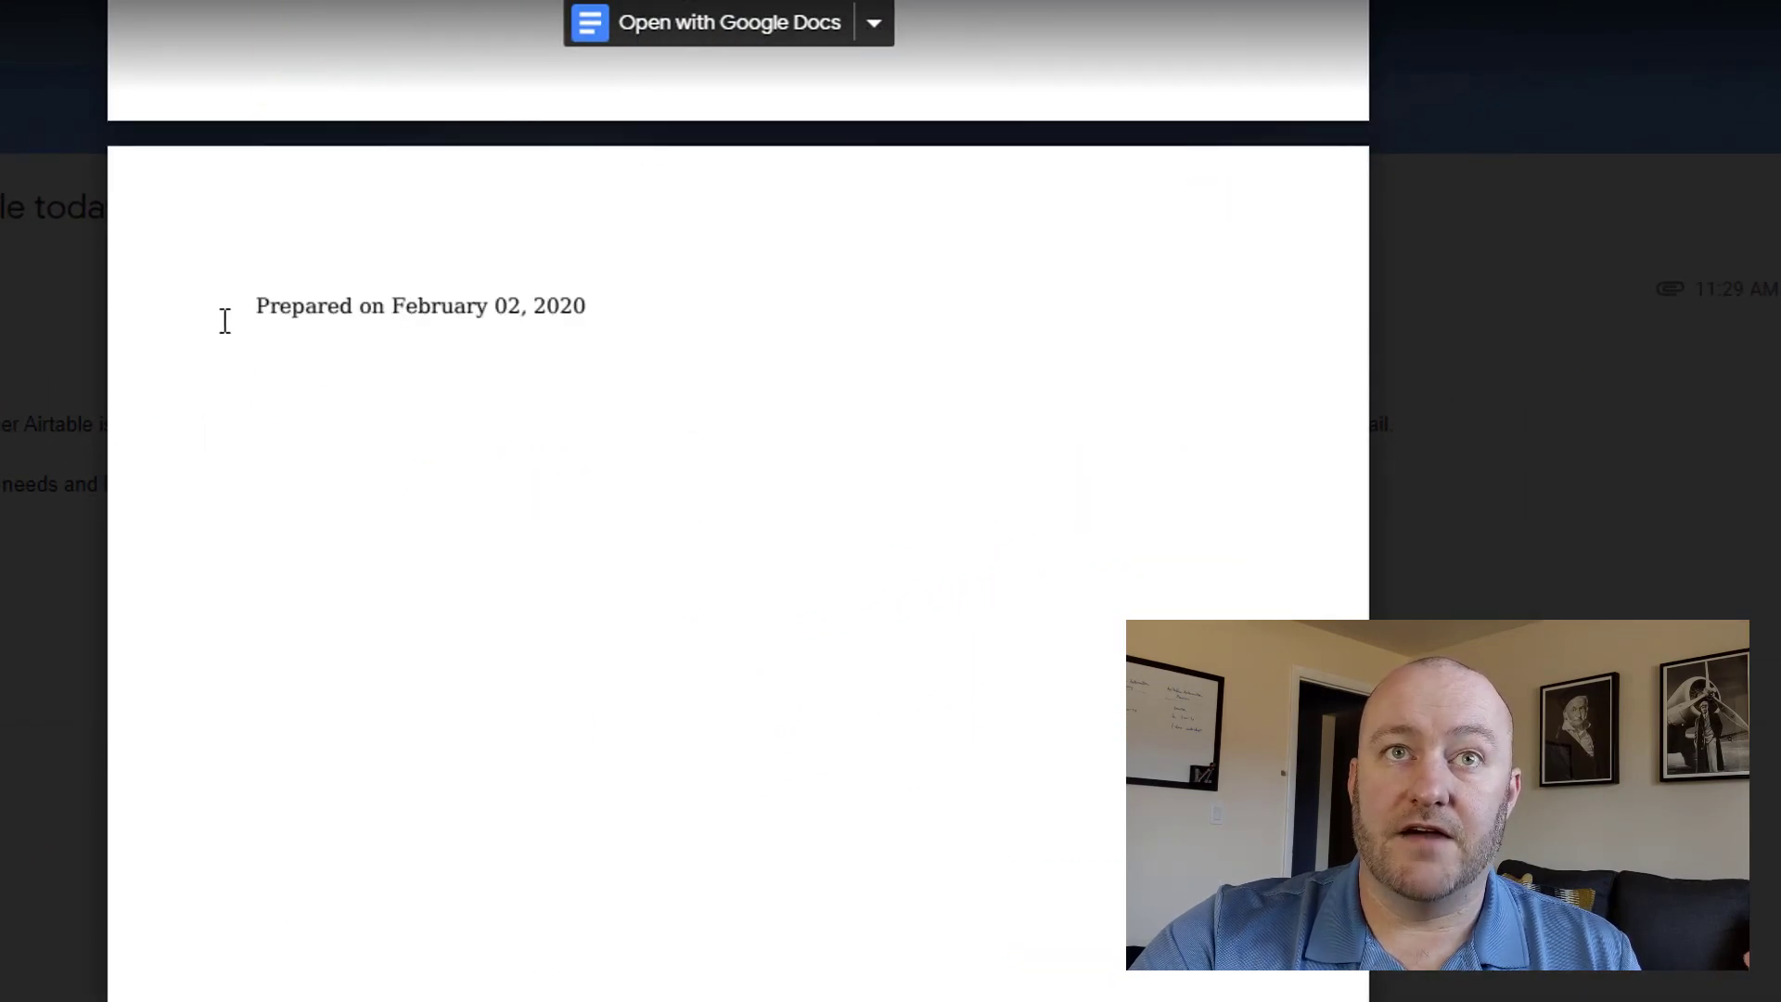
pyautogui.scroll(-15, 716, 569)
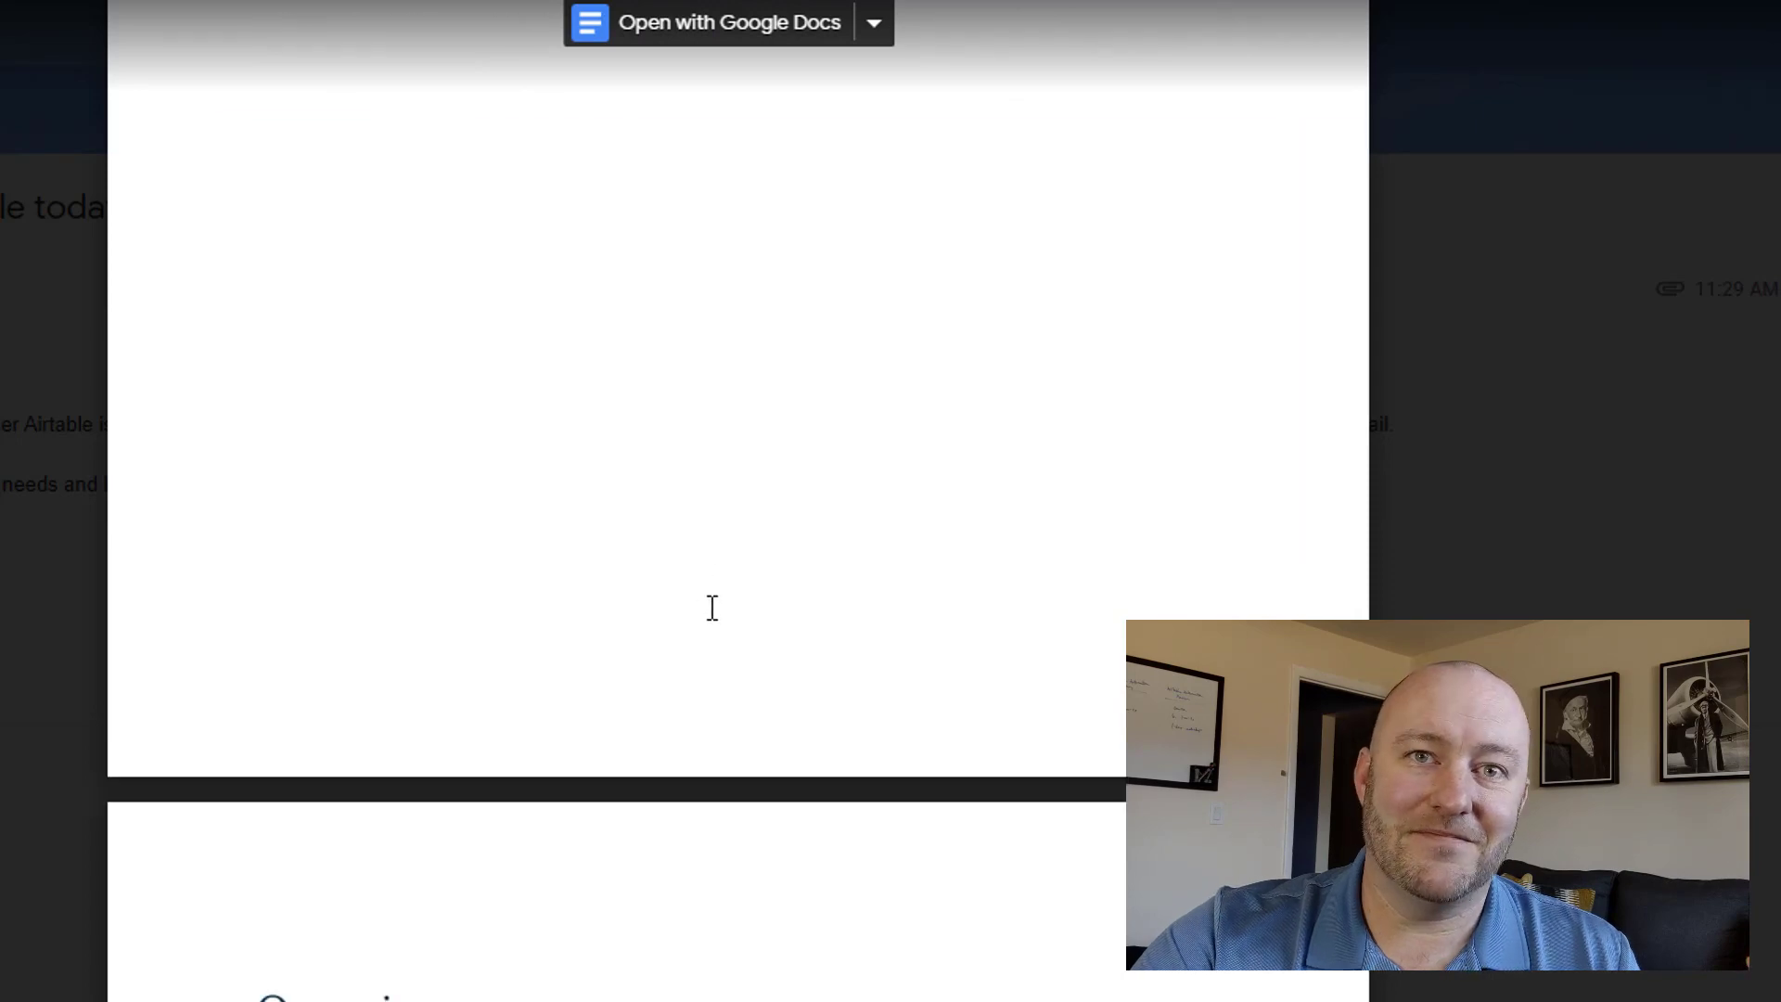
pyautogui.scroll(-15, 740, 670)
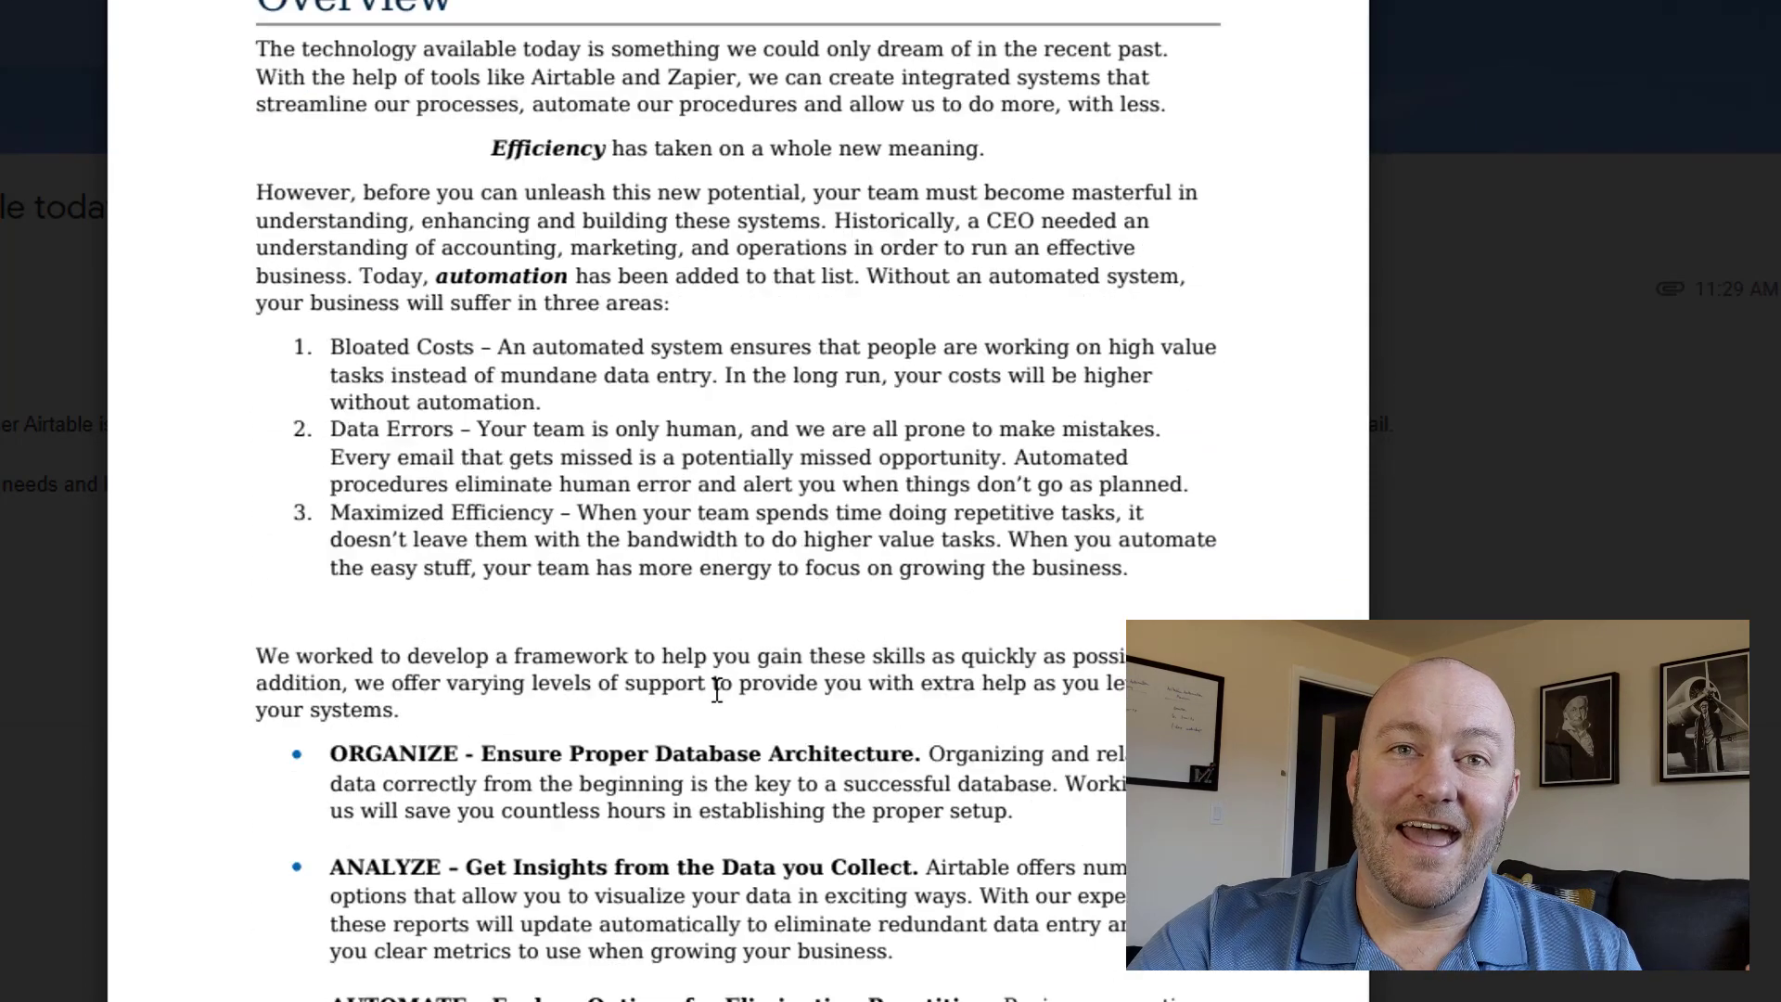
pyautogui.scroll(-5, 412, 682)
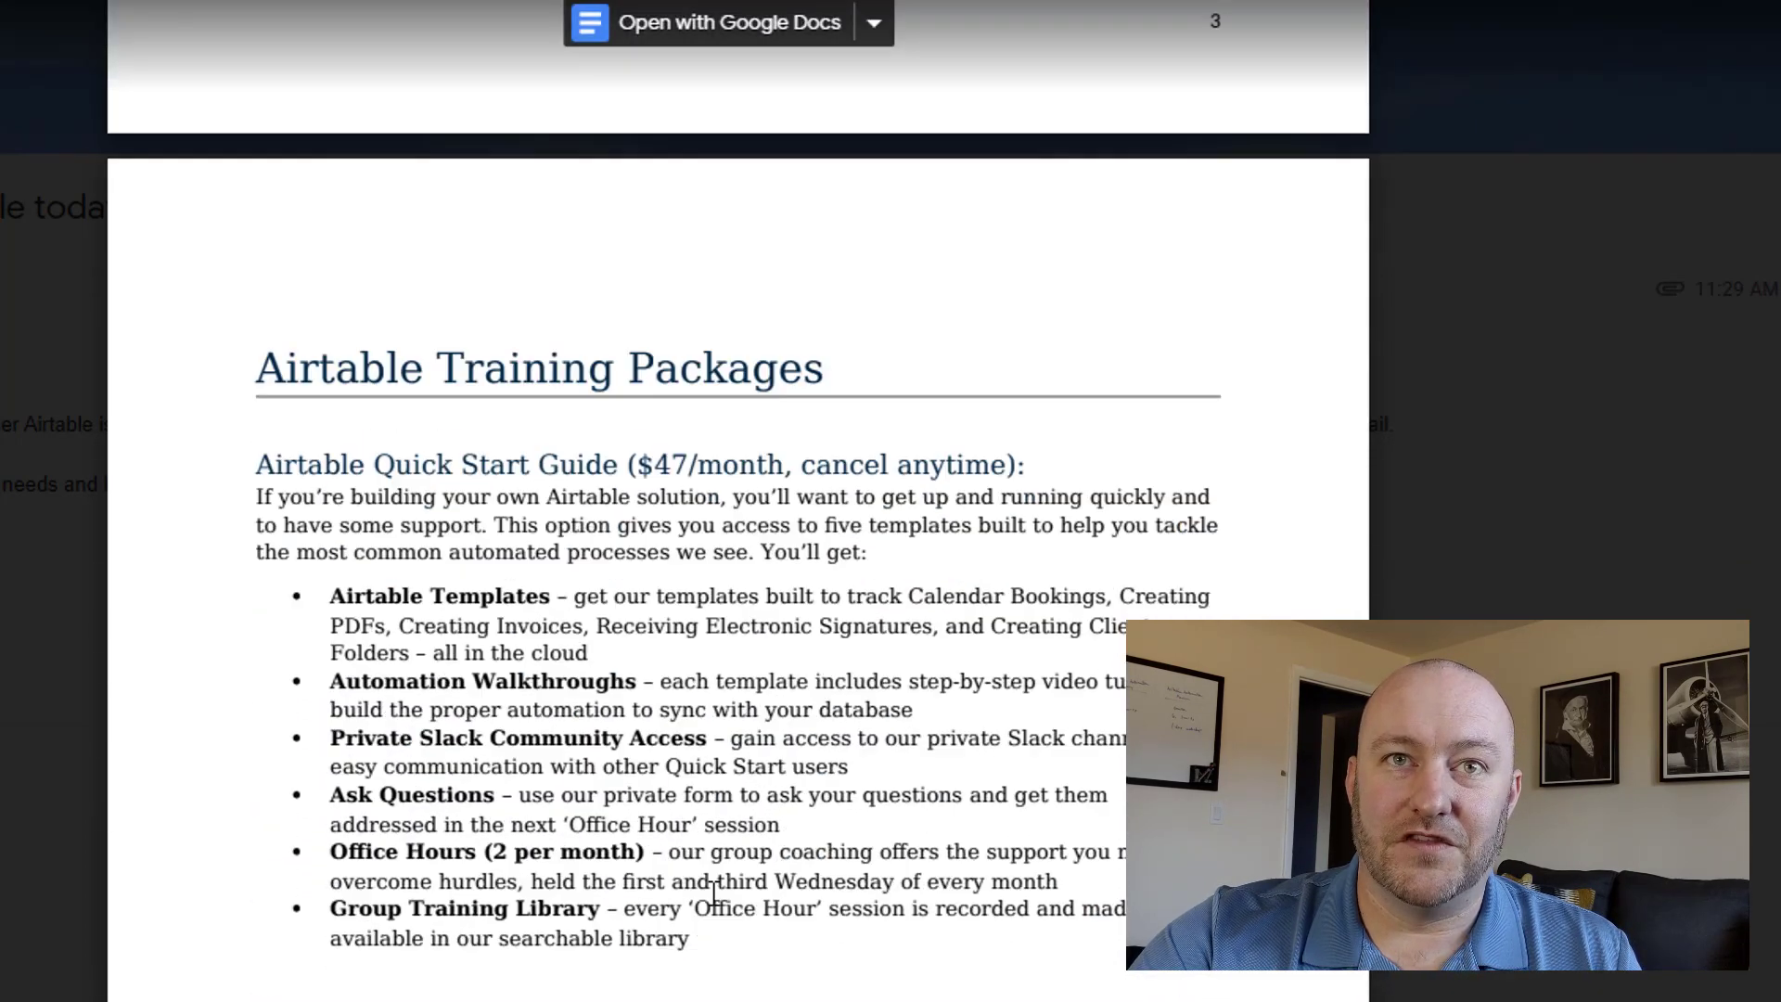
pyautogui.scroll(10, 586, 978)
pyautogui.scroll(20, 425, 966)
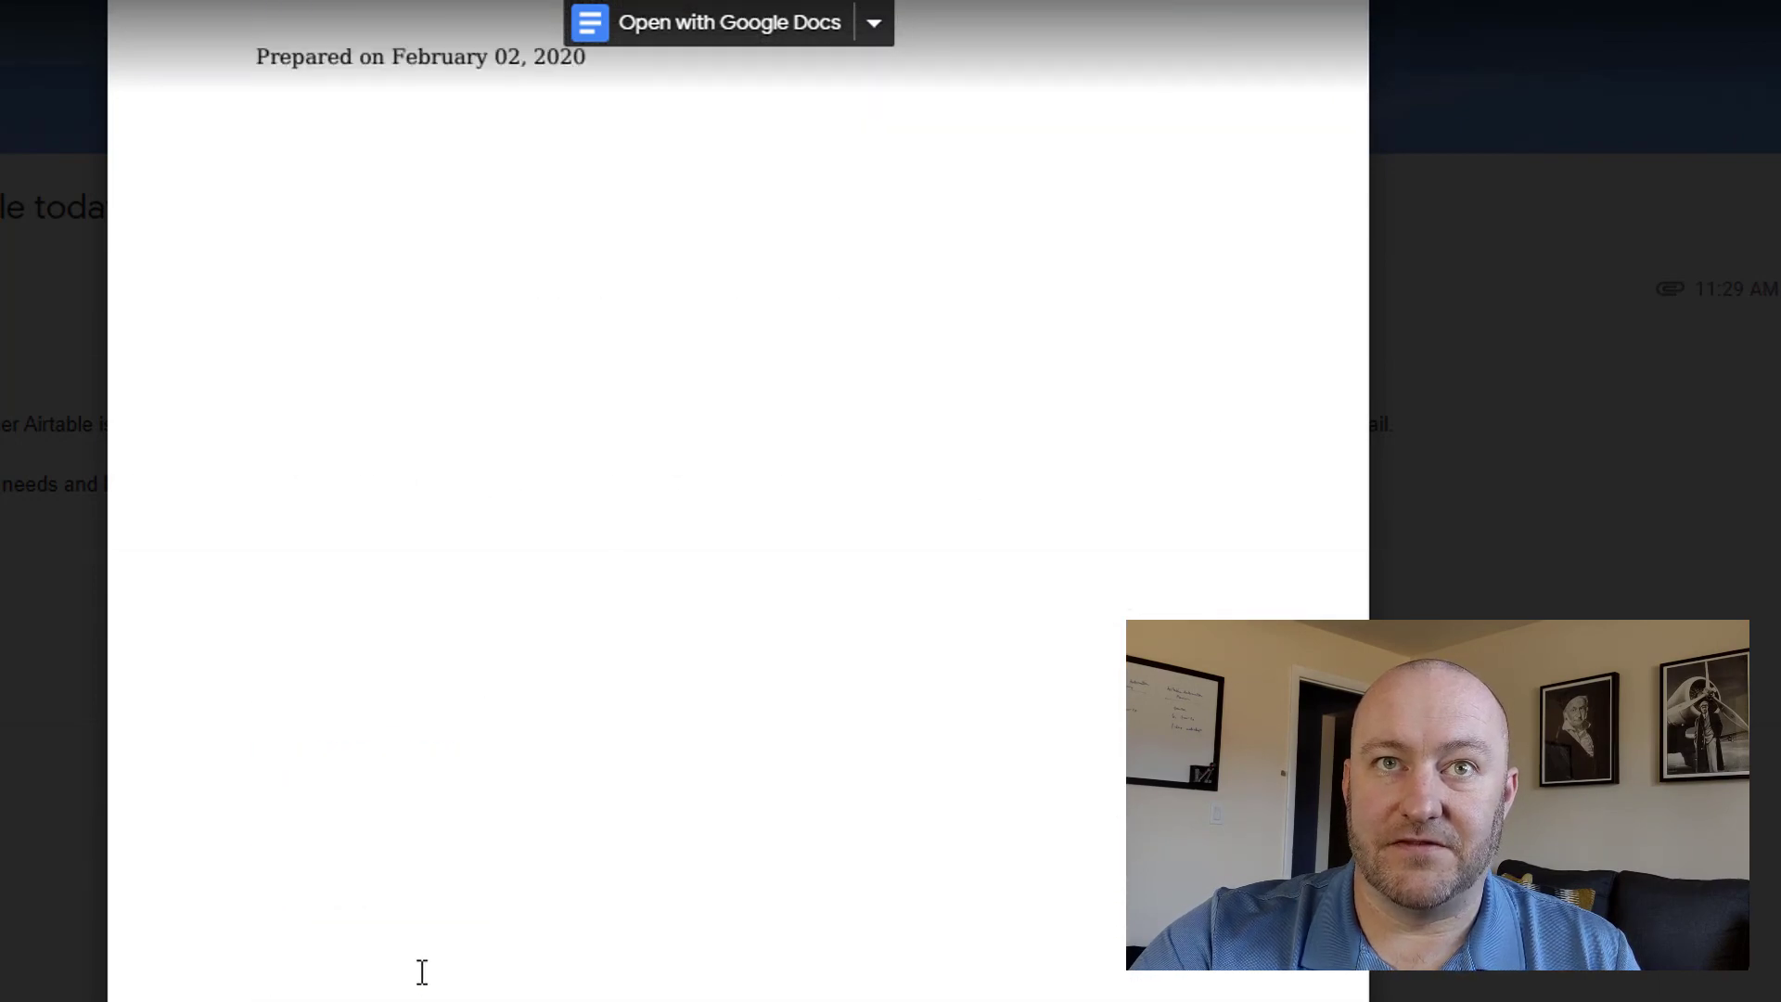
pyautogui.press('Escape')
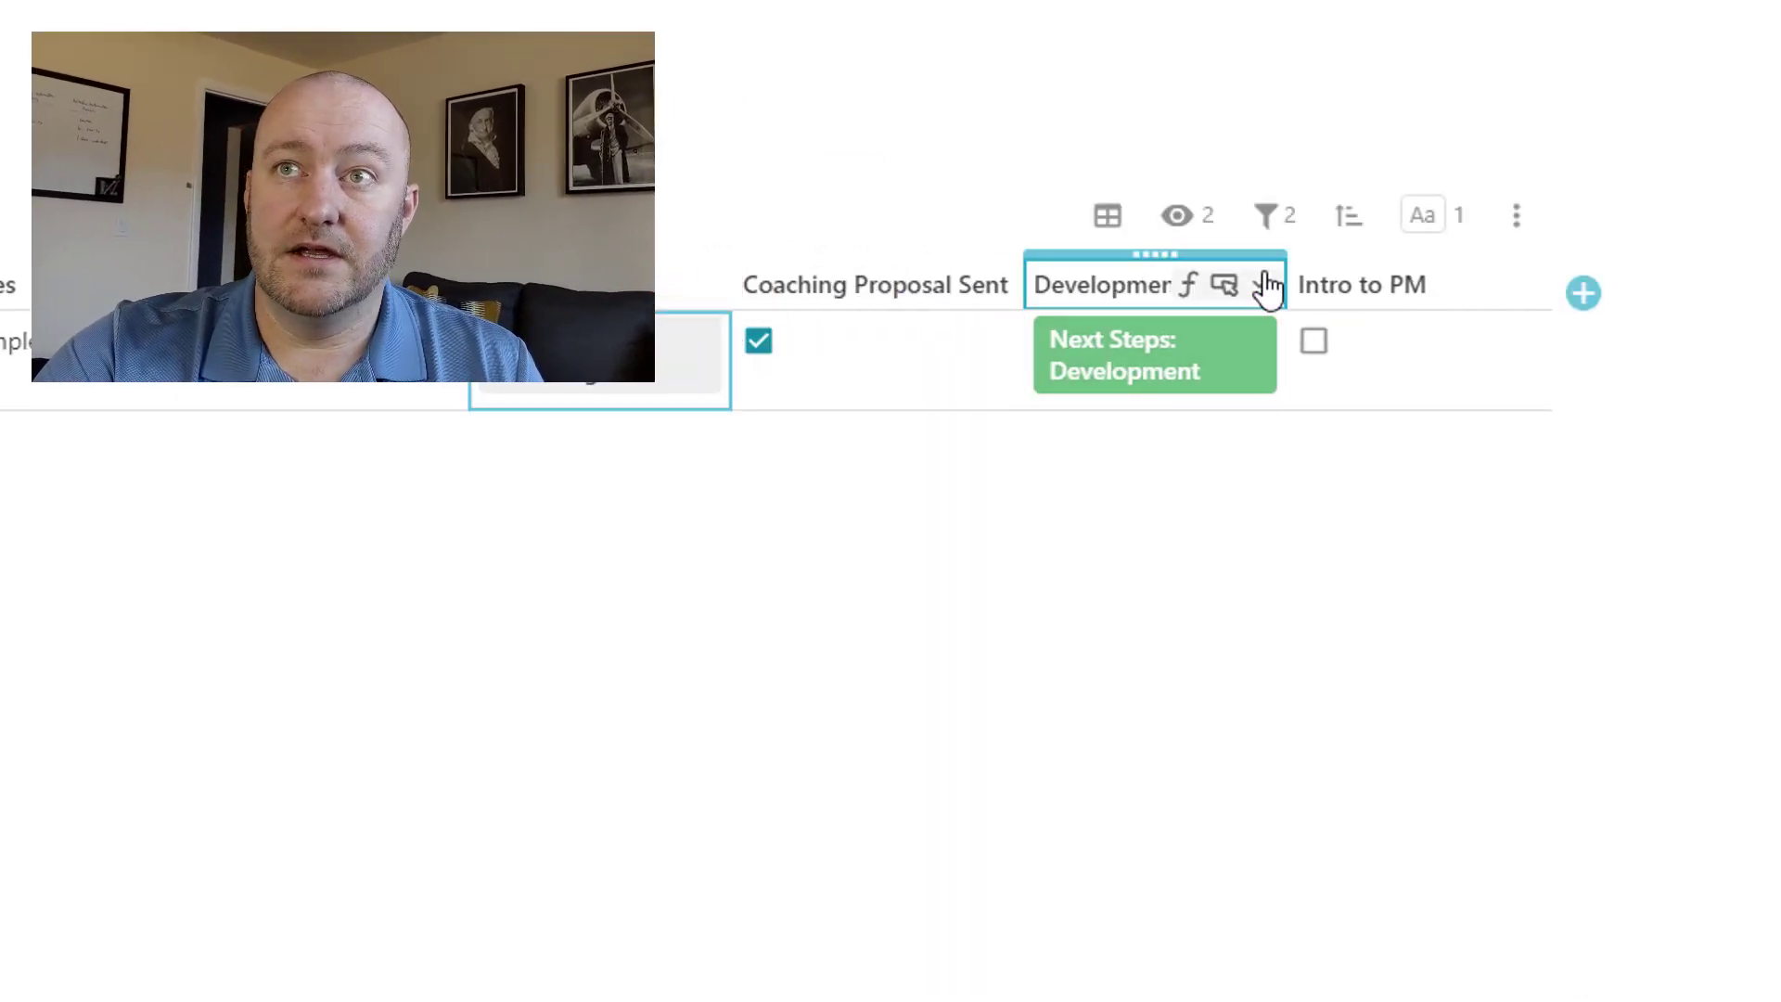
# Inspect the Development button's Disable If and row-adding Action formulas, then press Next Steps: Development.
pyautogui.click(1260, 285)
pyautogui.click(1257, 365)
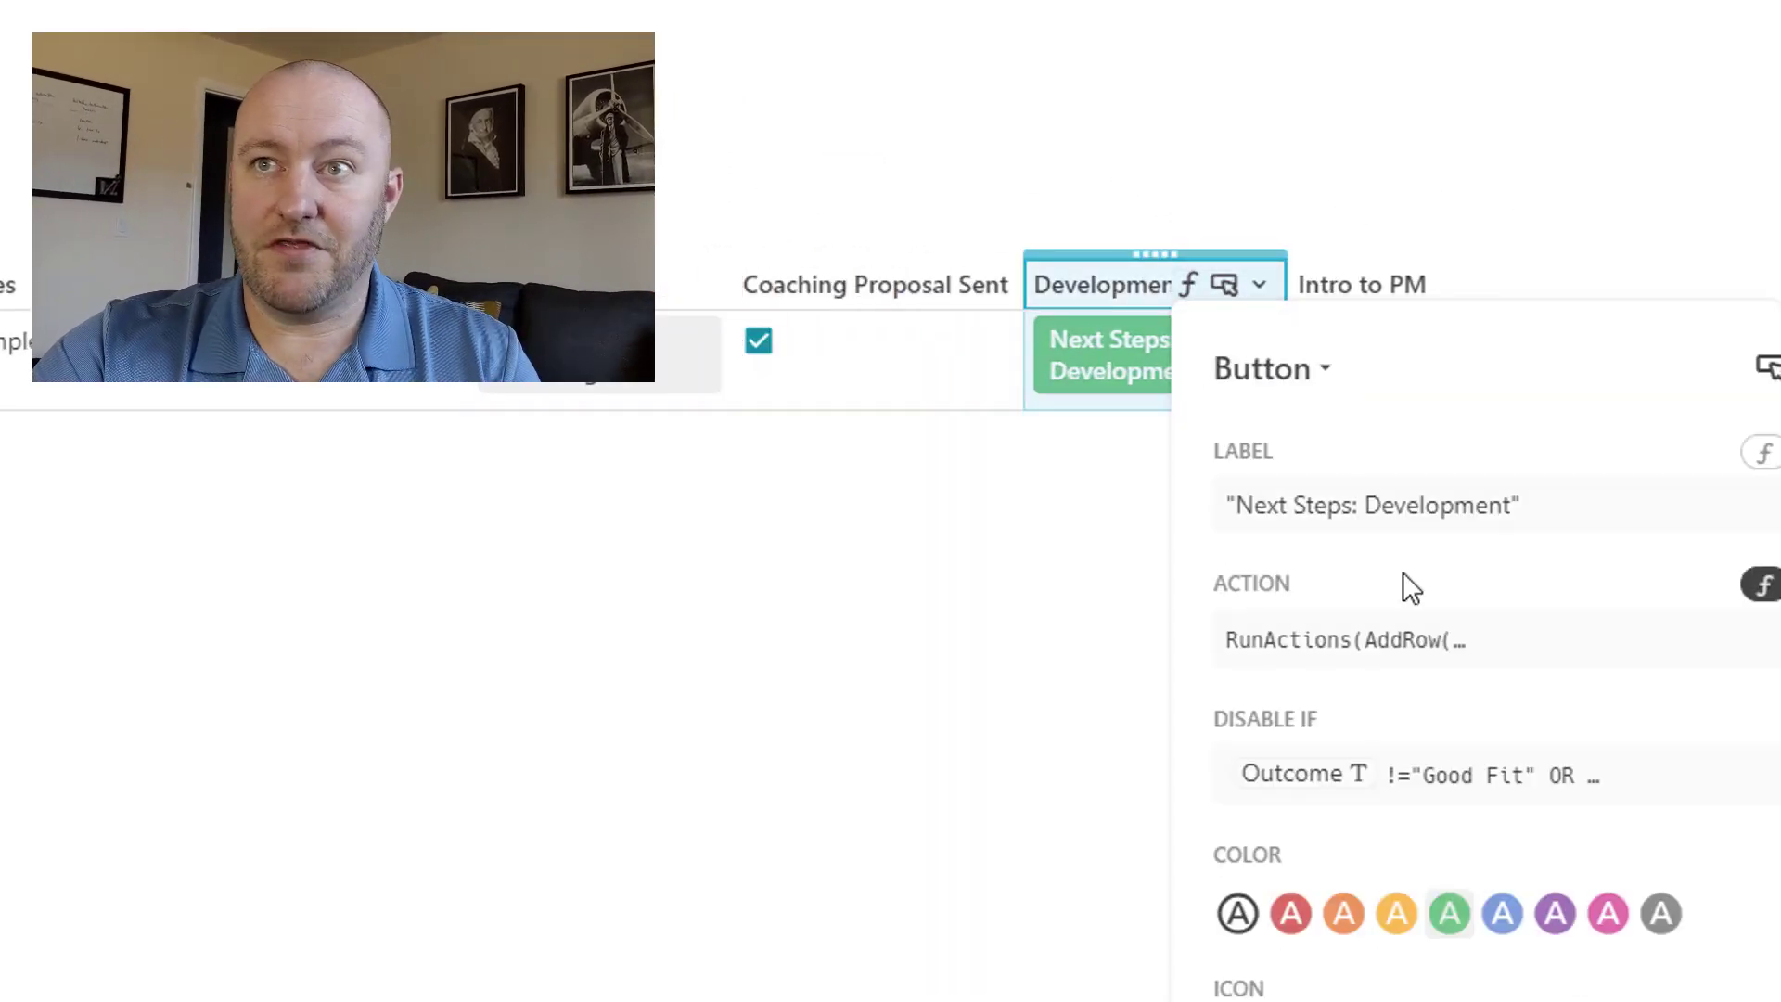
pyautogui.click(1453, 790)
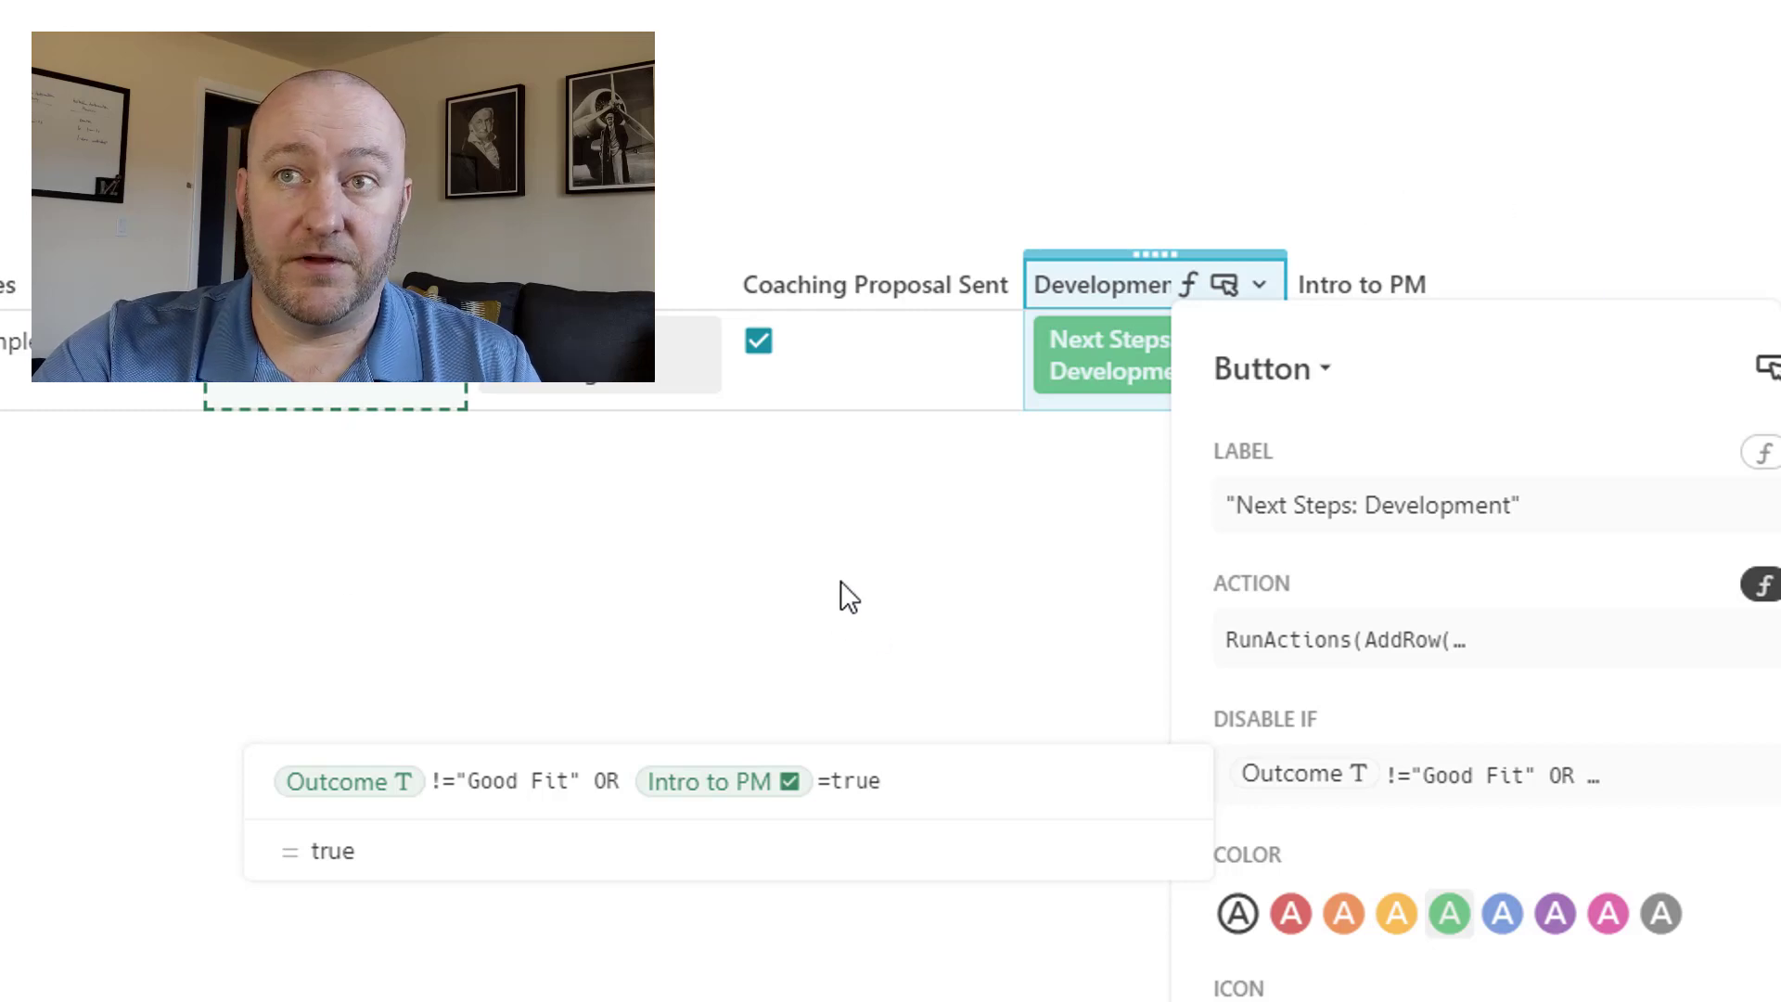
pyautogui.click(1380, 649)
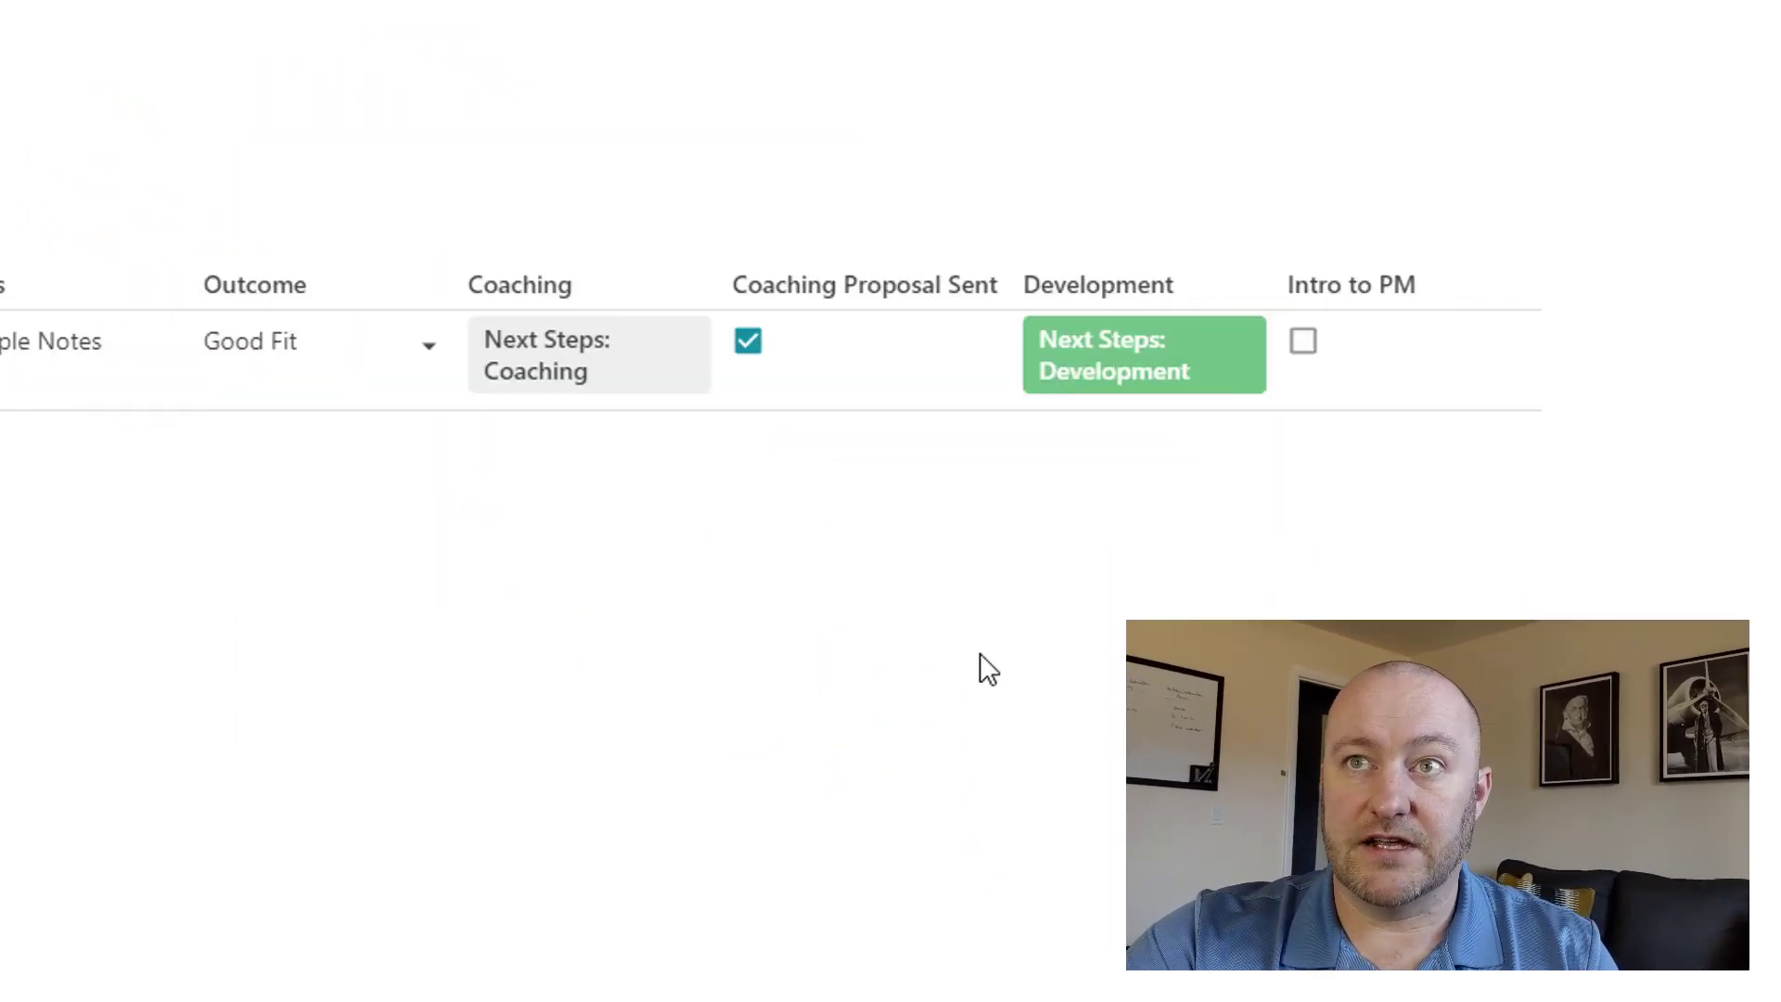
pyautogui.click(1163, 370)
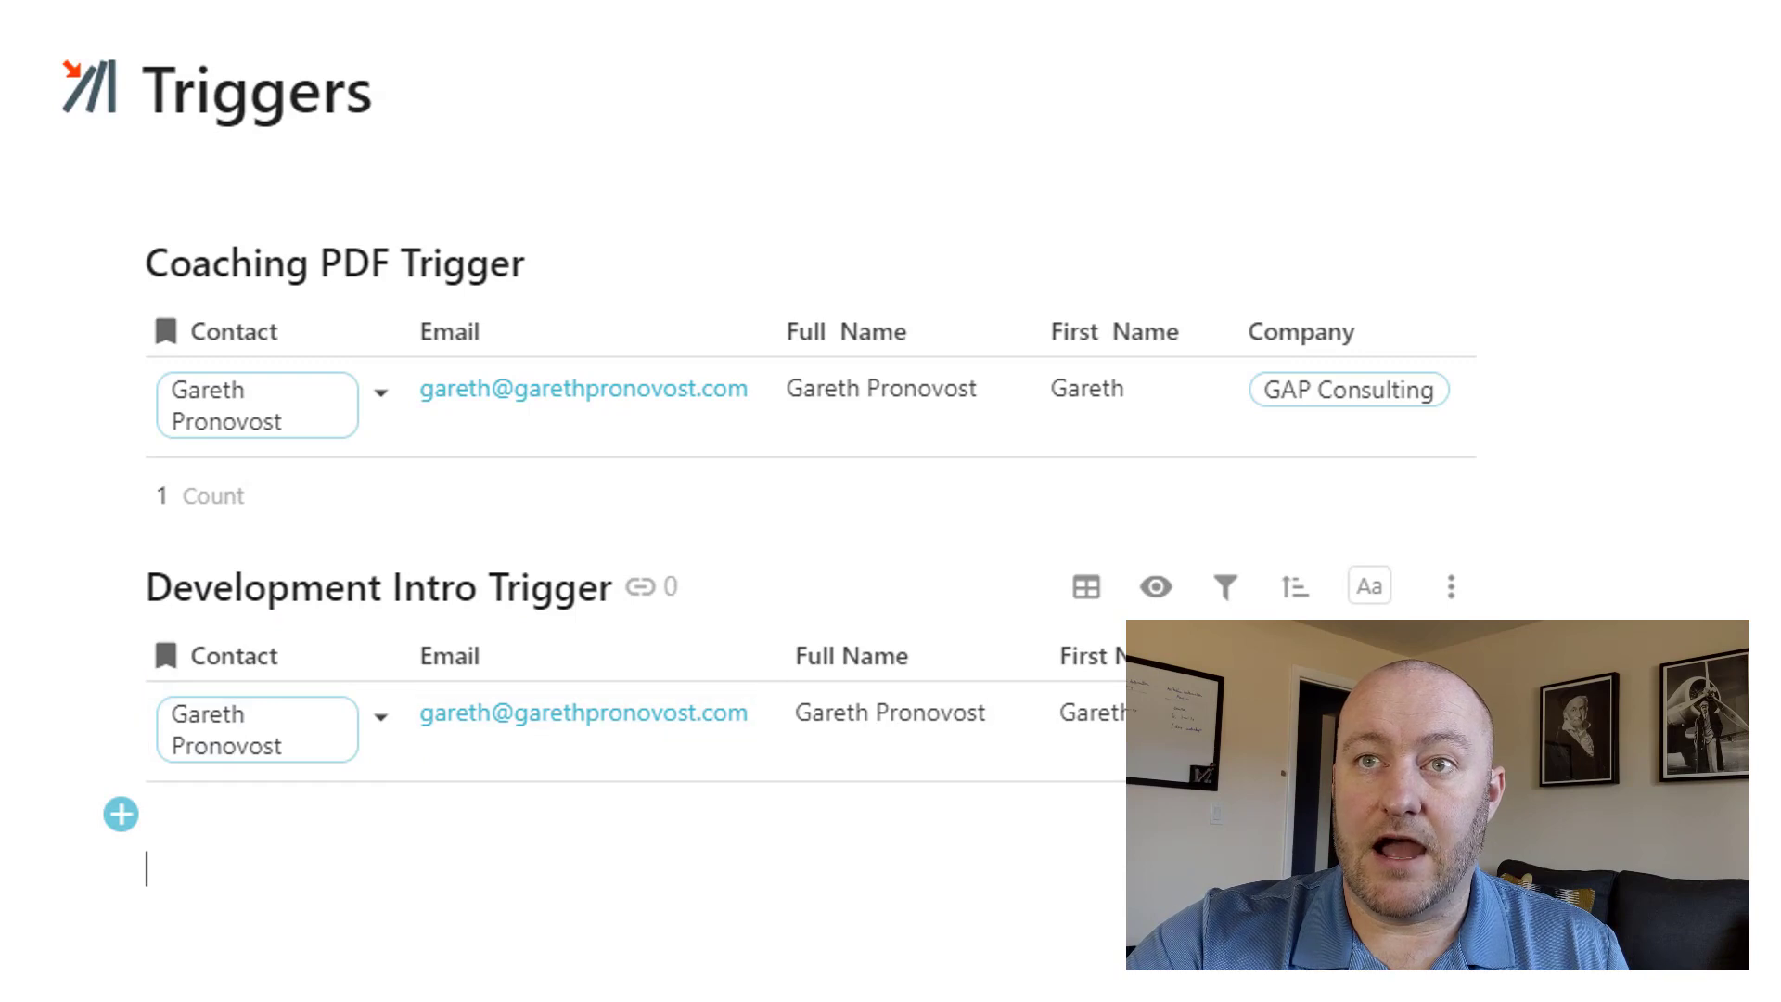
# After noting the new Development Intro Trigger row, manually run the 02-B. Development Opportunity zap.
pyautogui.click(736, 761)
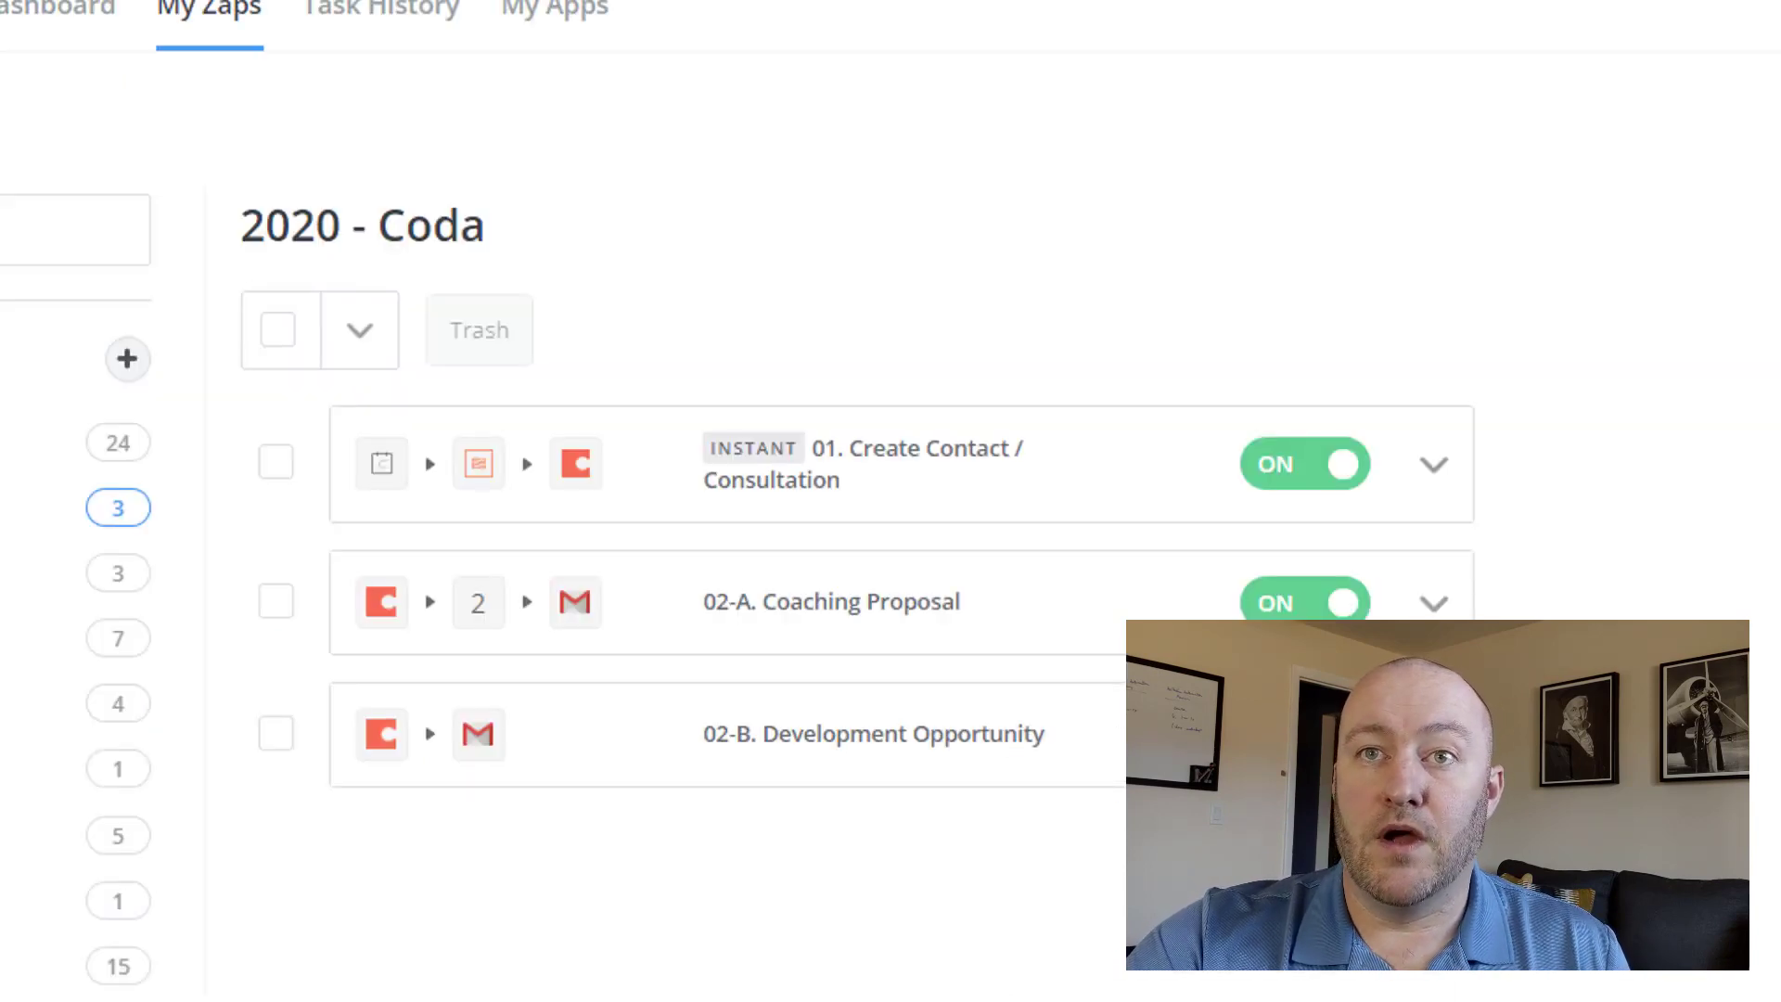
pyautogui.click(1434, 734)
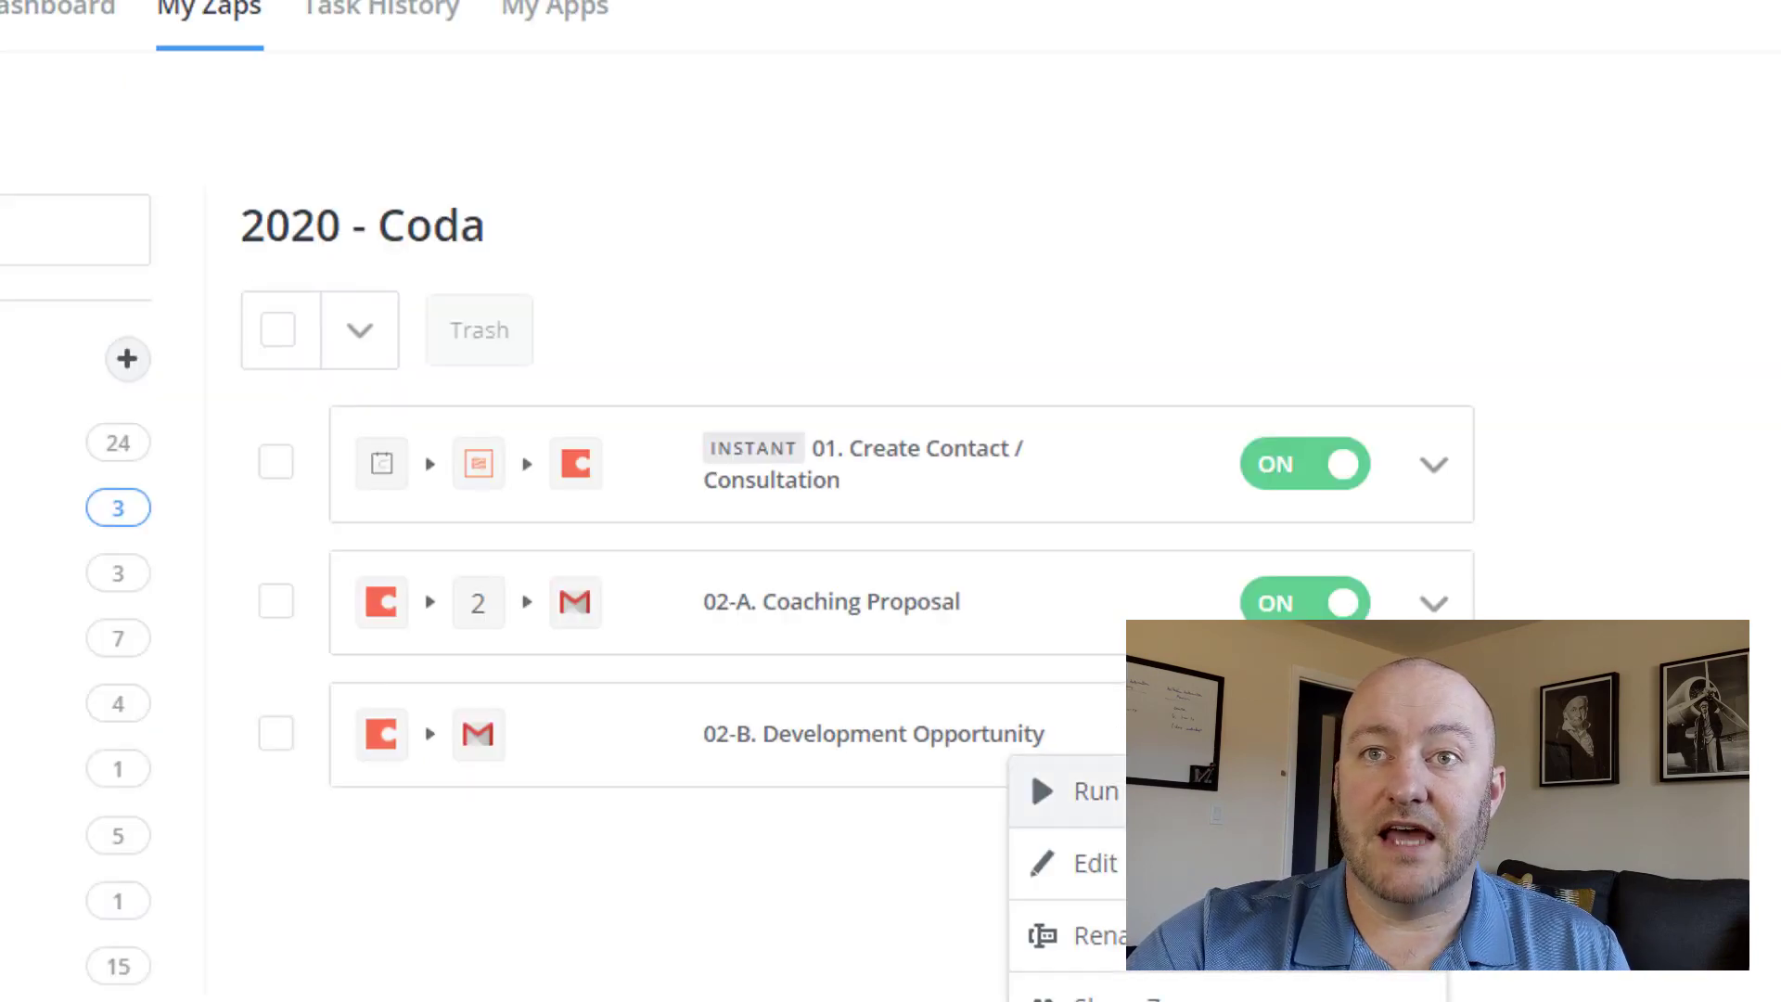
pyautogui.click(1076, 791)
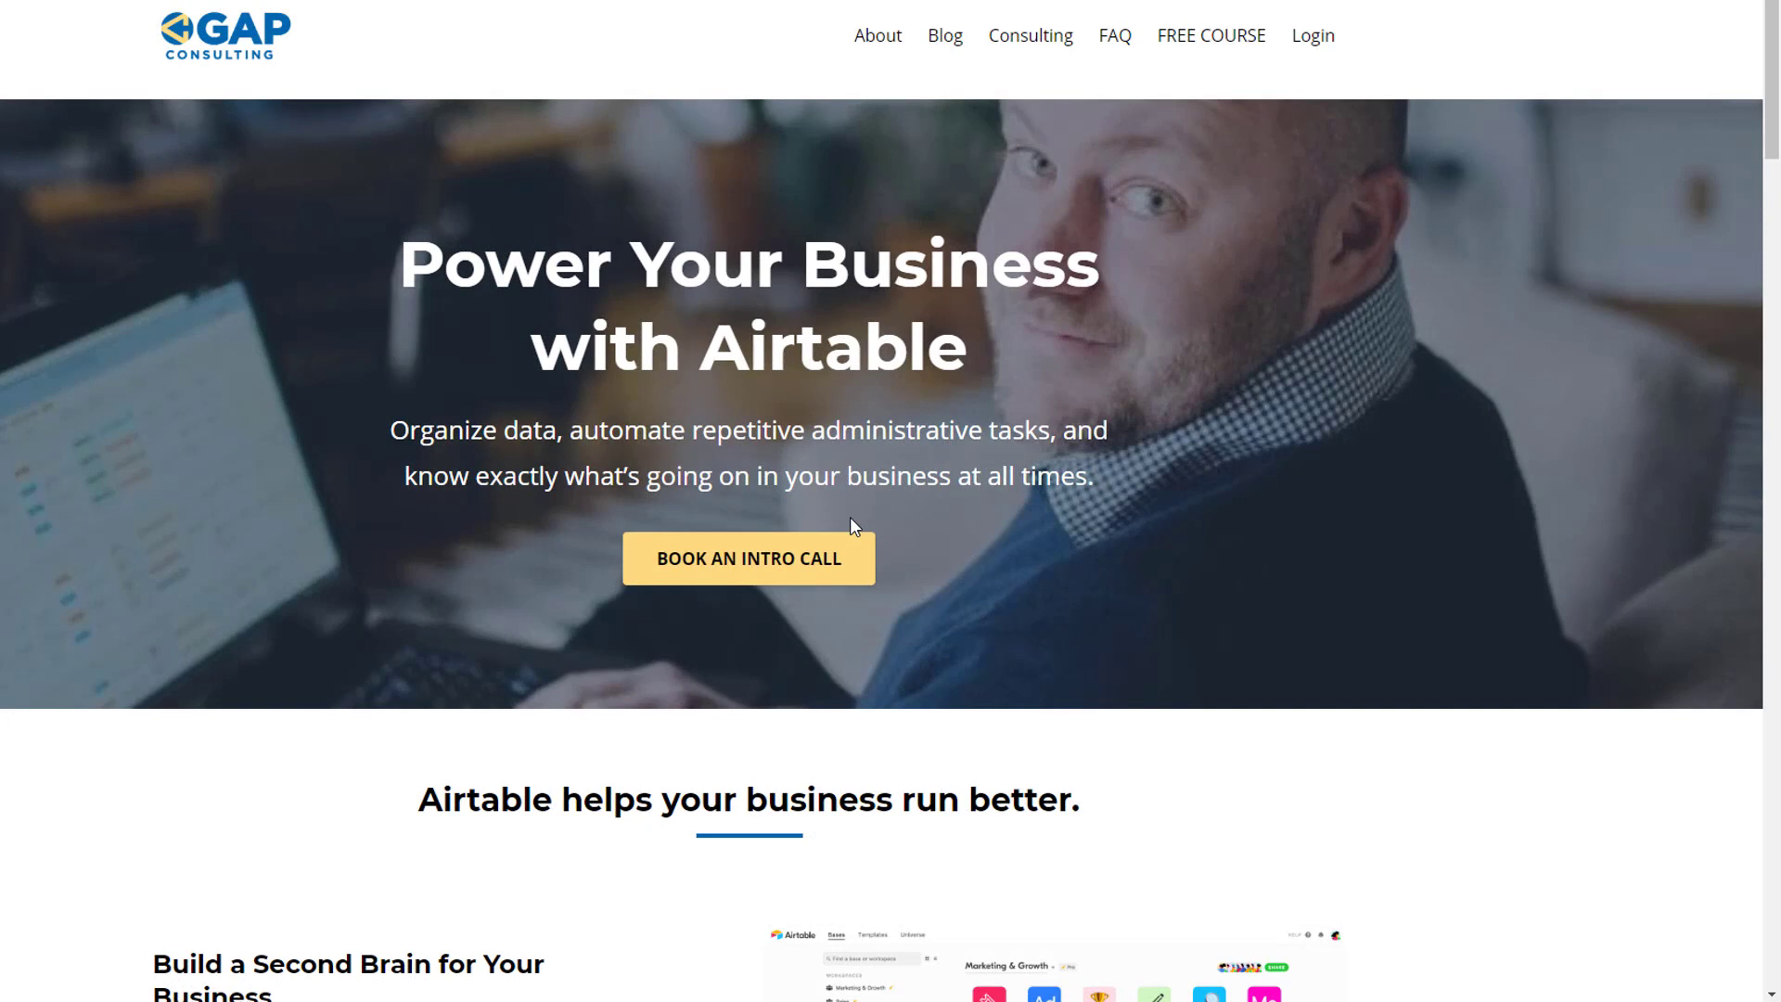
# Browse the GAP Consulting blog's Zapier Search Formula article and the free course signup page.
pyautogui.click(942, 72)
pyautogui.scroll(-6, 759, 406)
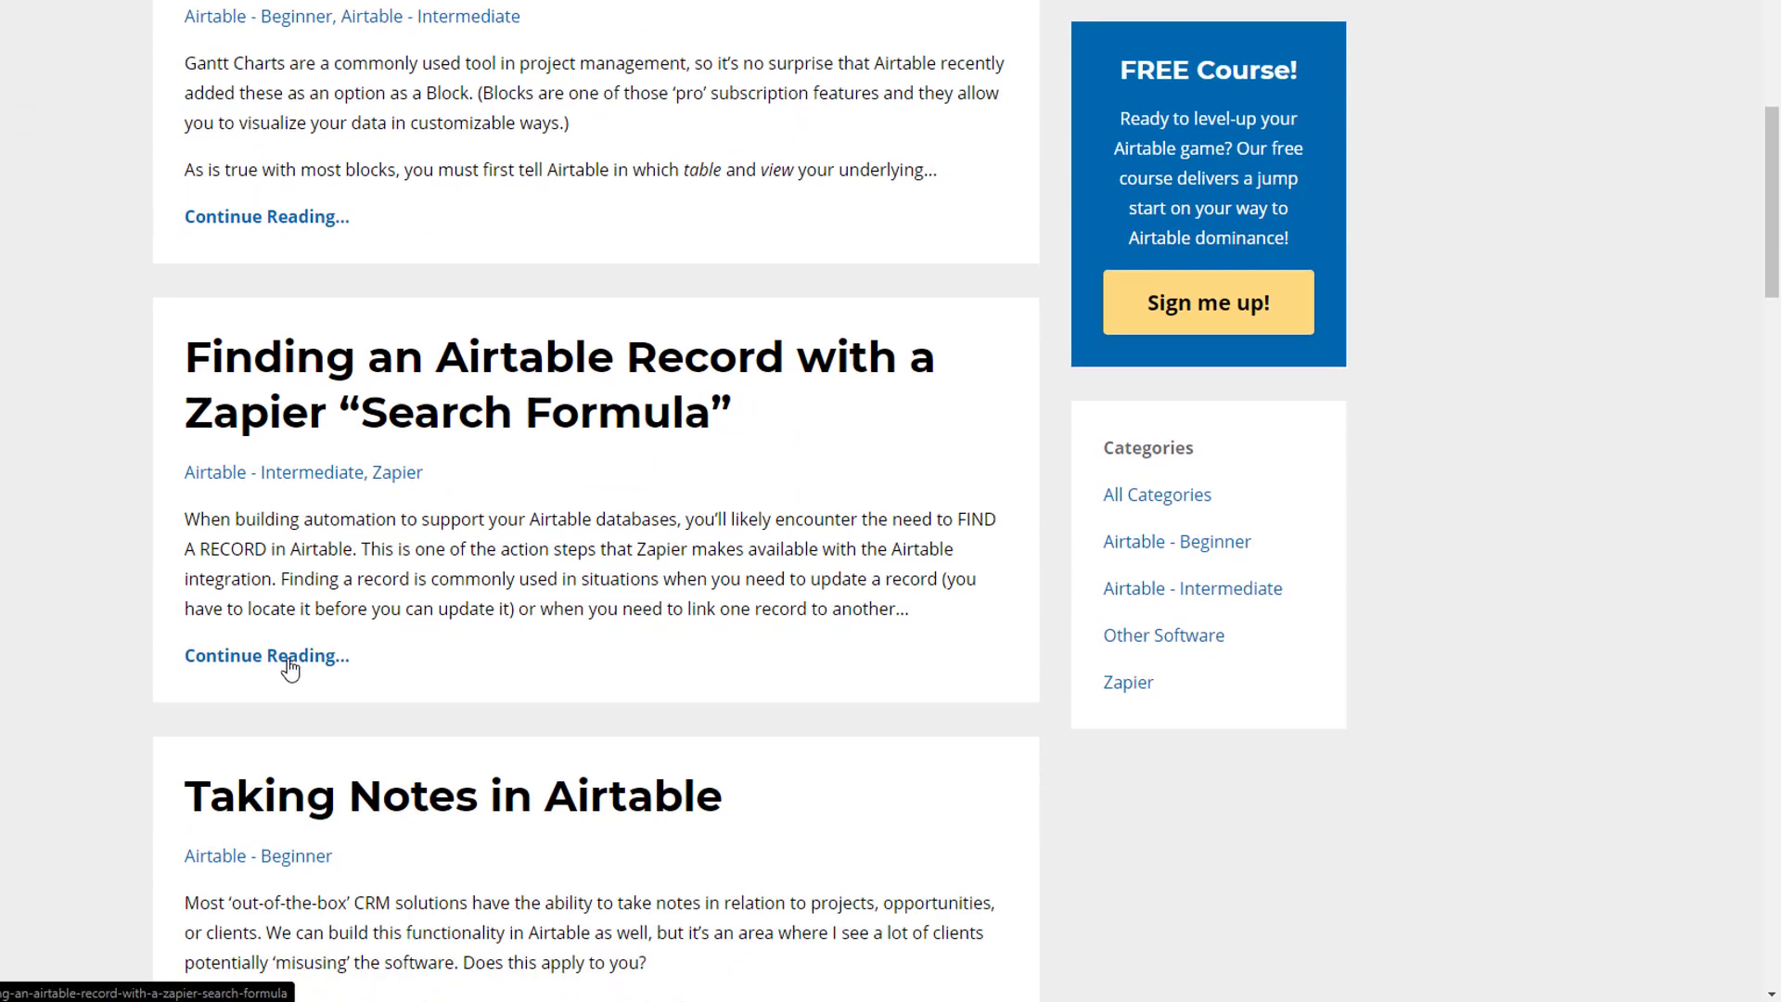
pyautogui.click(290, 663)
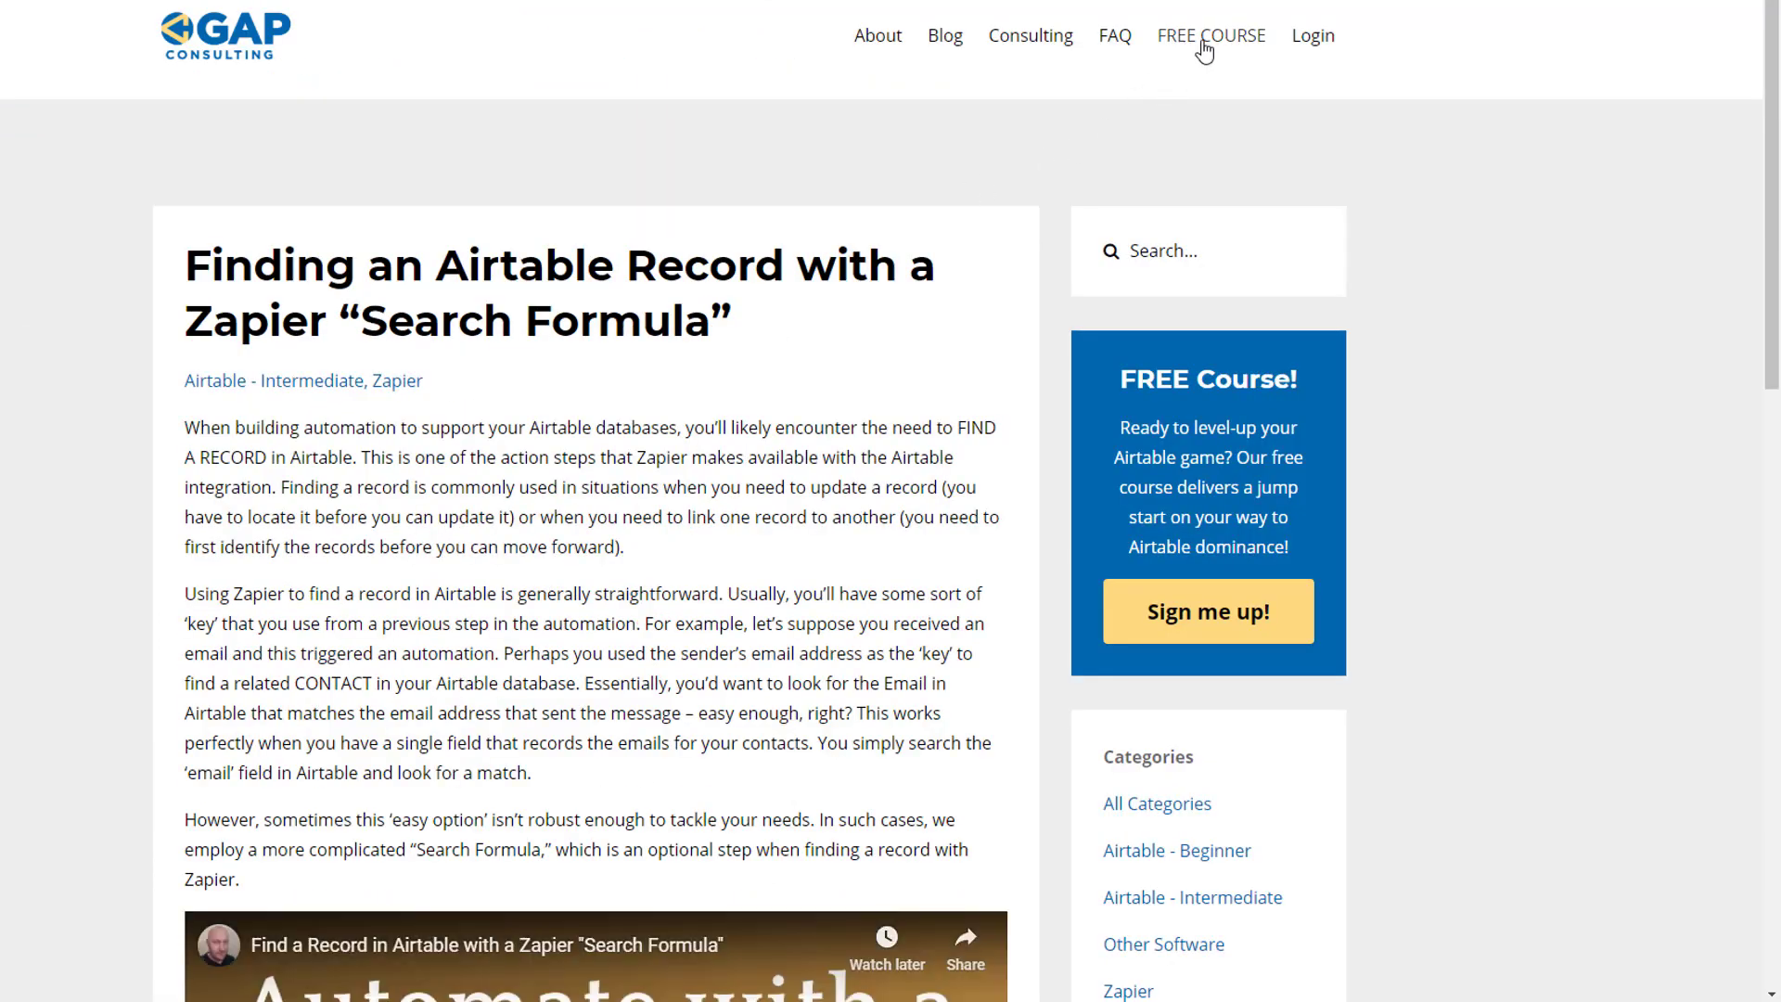
pyautogui.click(1212, 46)
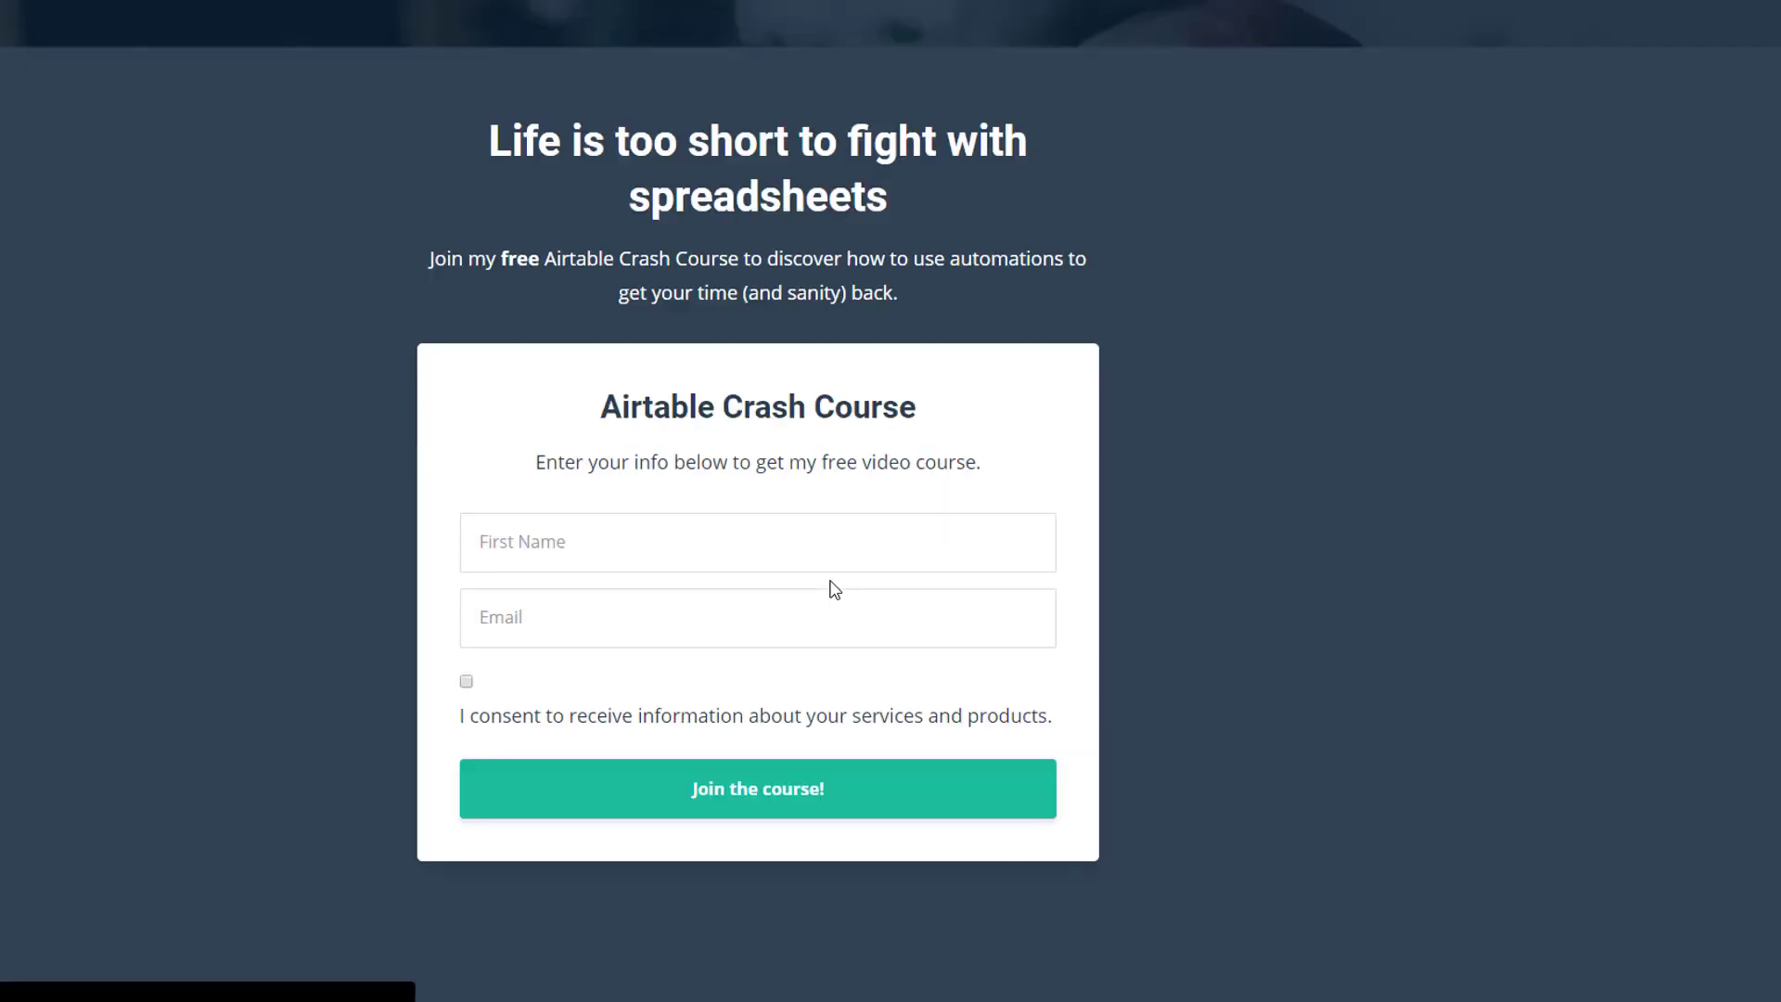
pyautogui.hotkey('alt', 'Left')
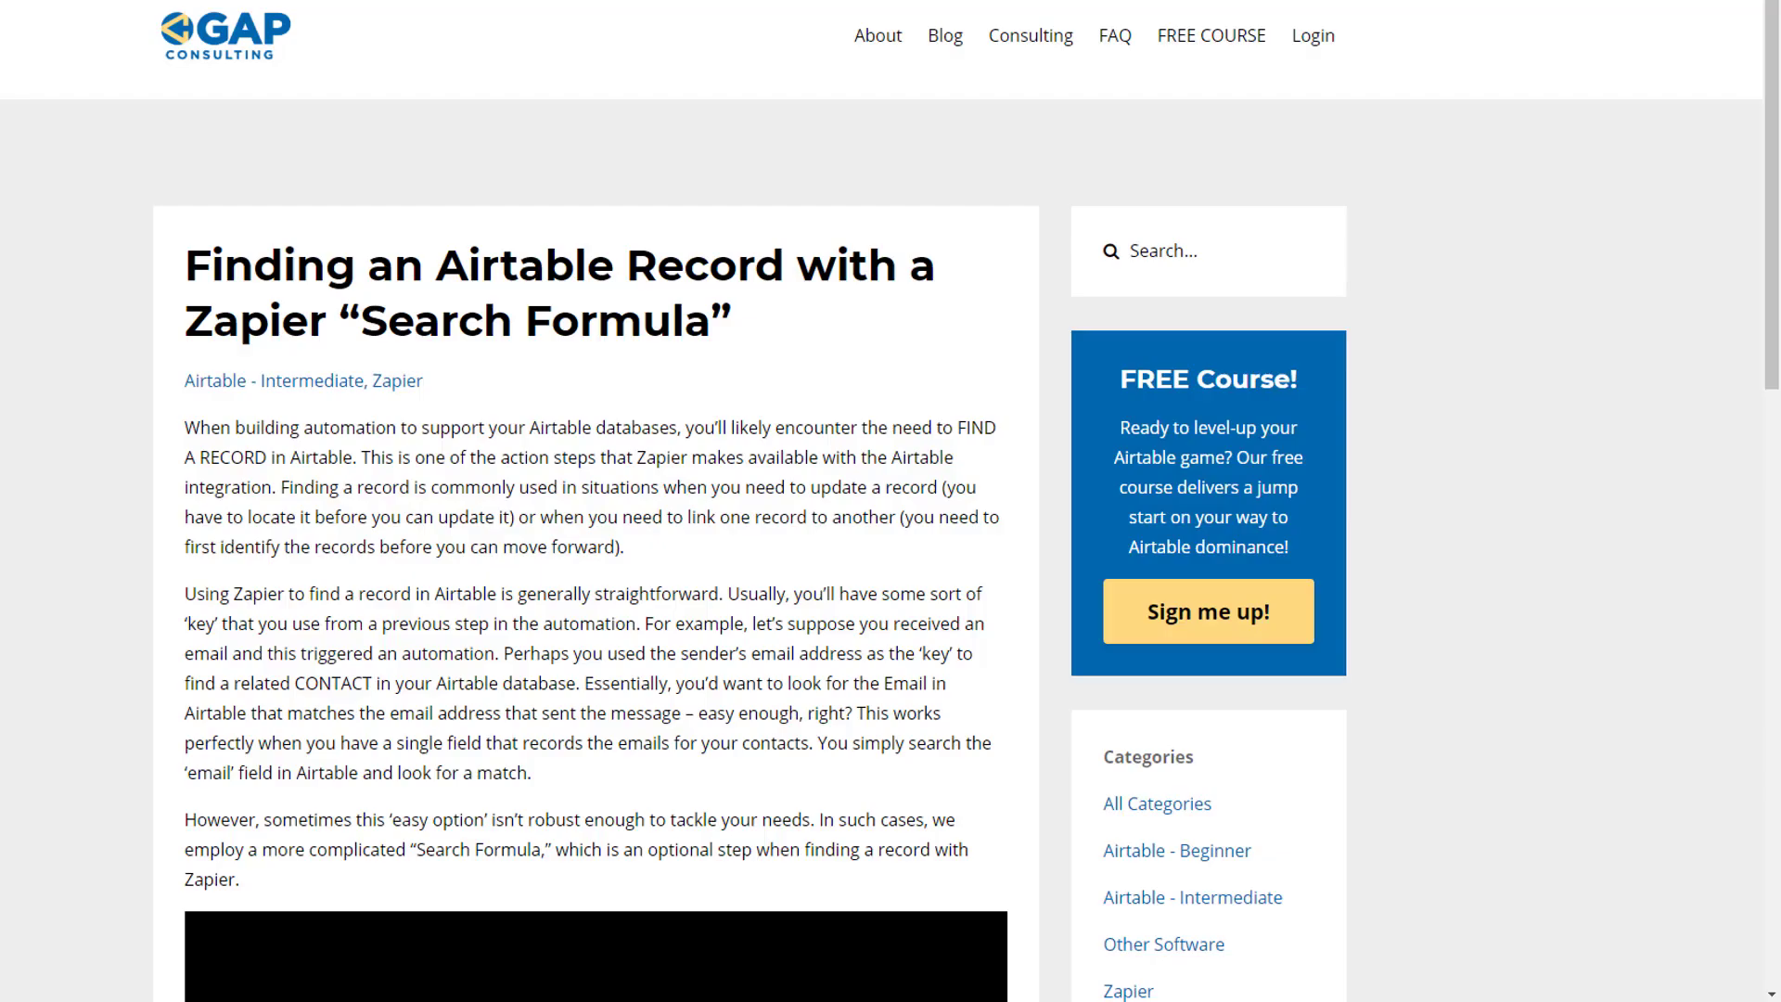
# Show the Complimentary Airtable Consultation times for Thursday, December 5, 2019.
pyautogui.click(1017, 51)
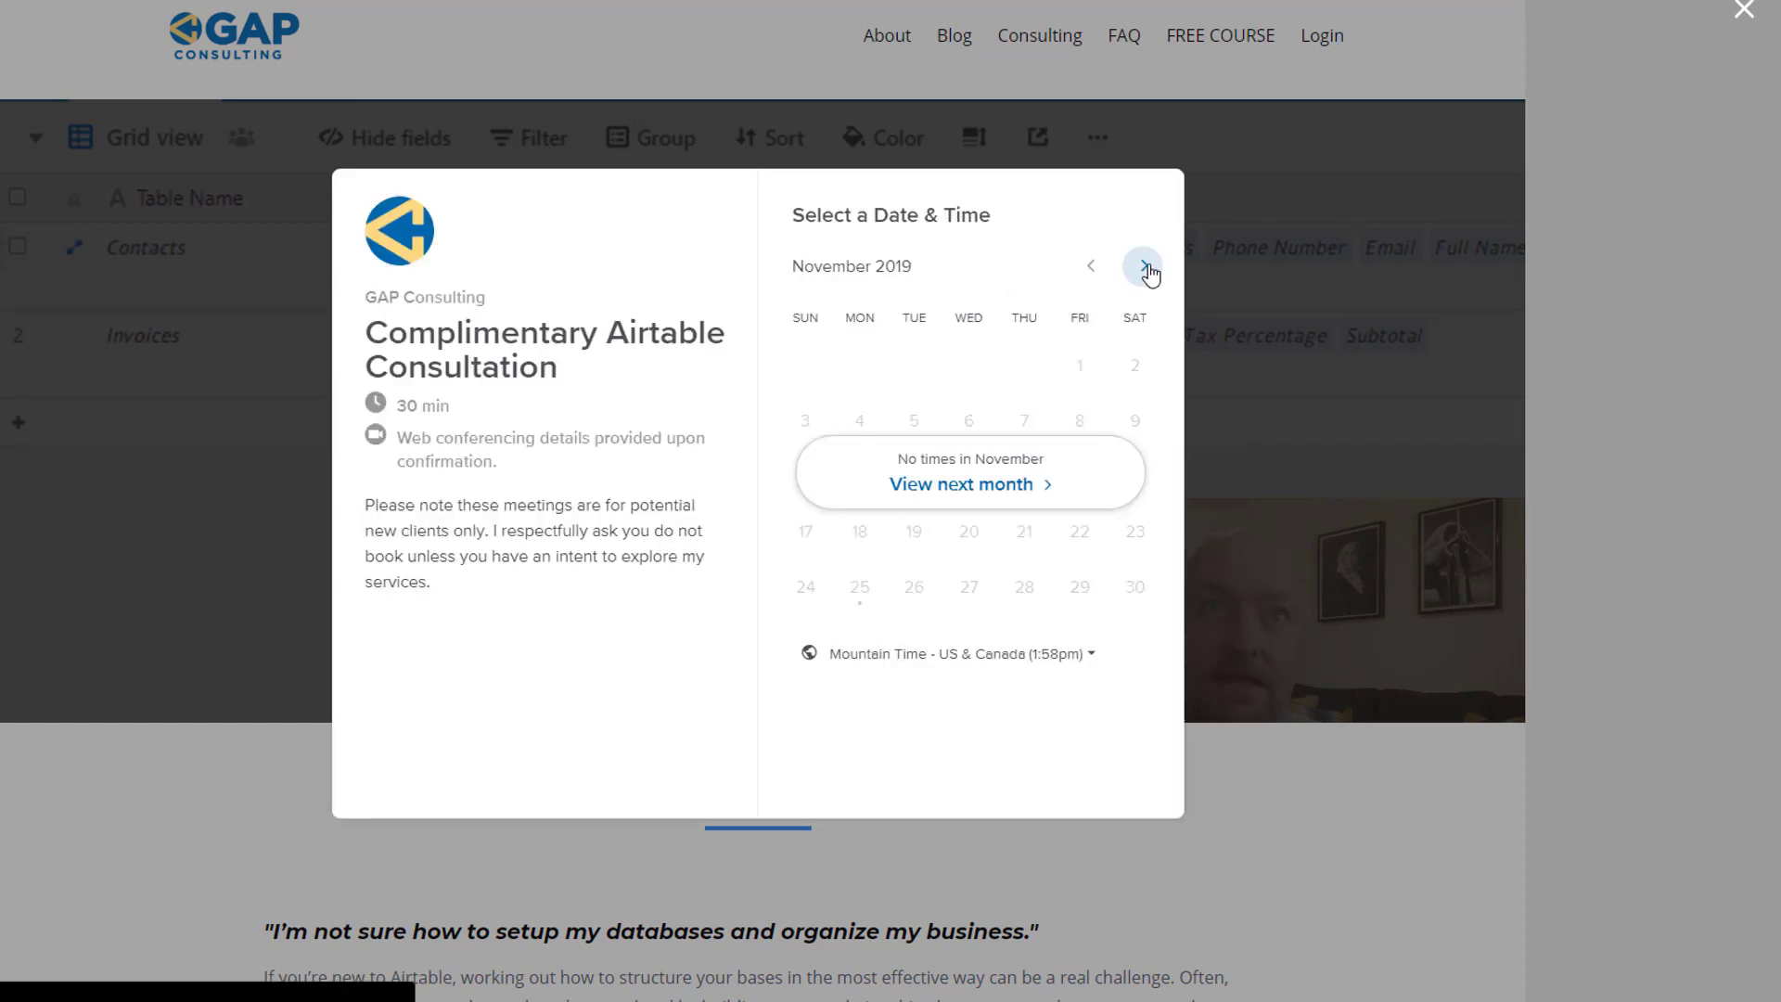
pyautogui.click(1145, 268)
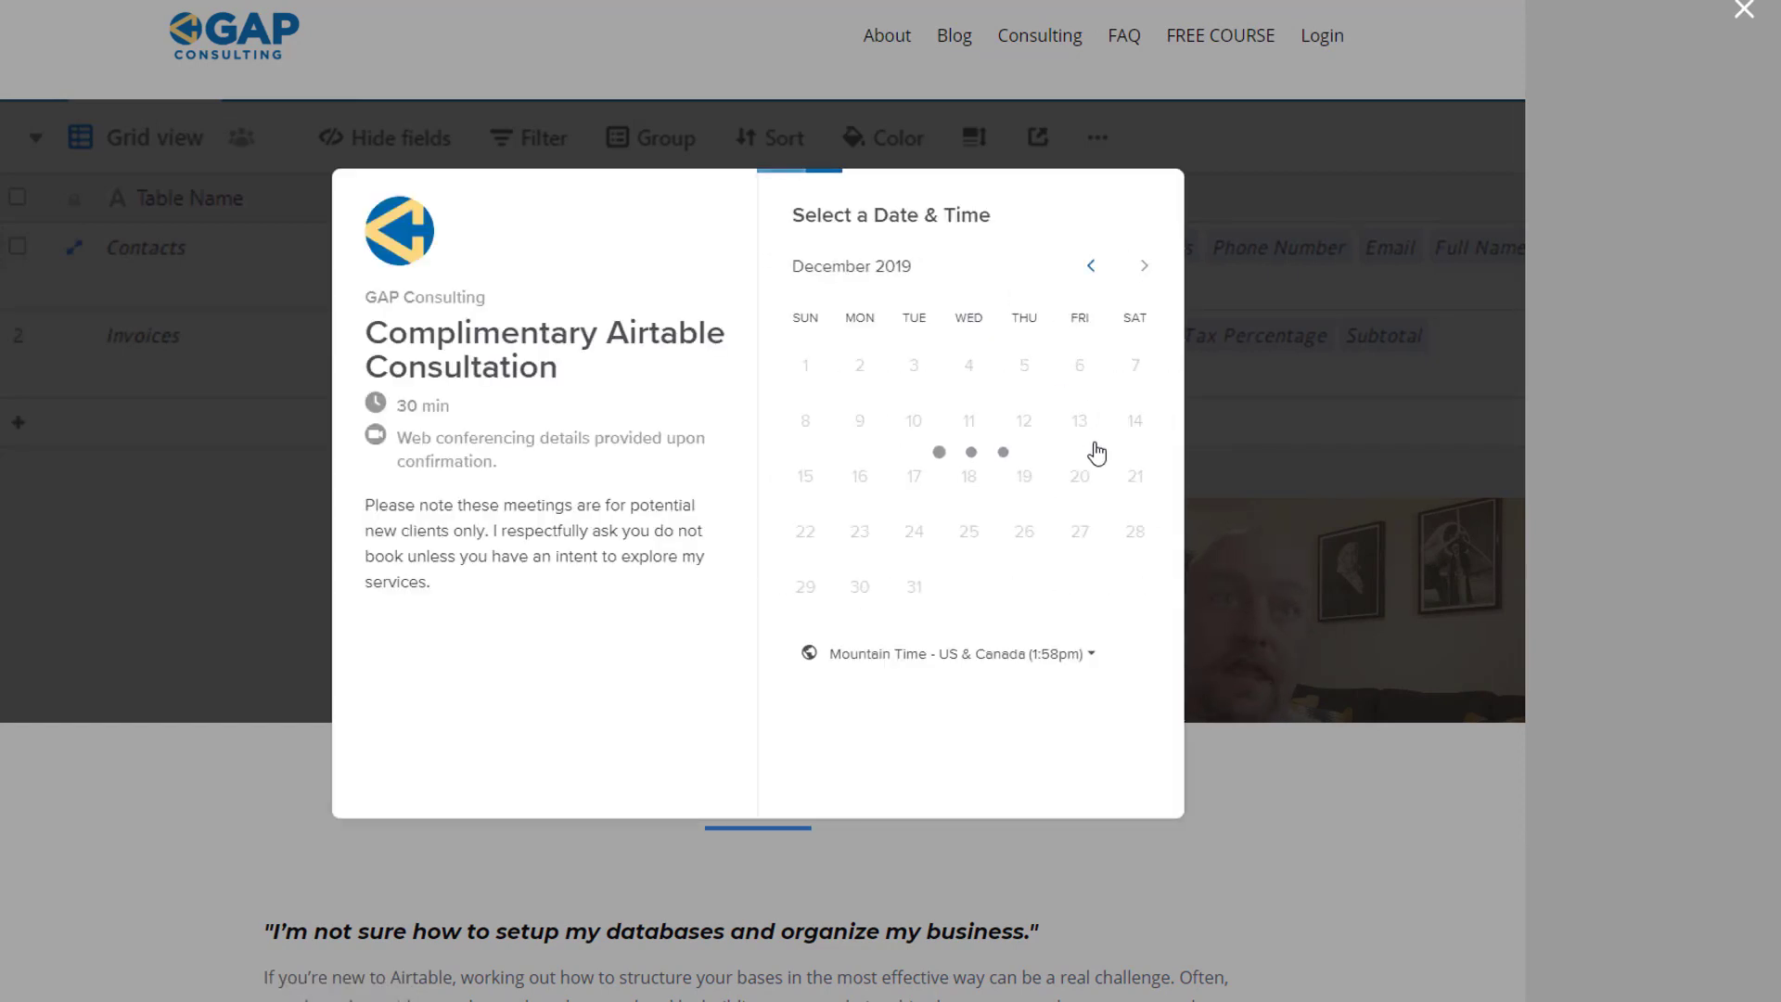
pyautogui.click(1025, 371)
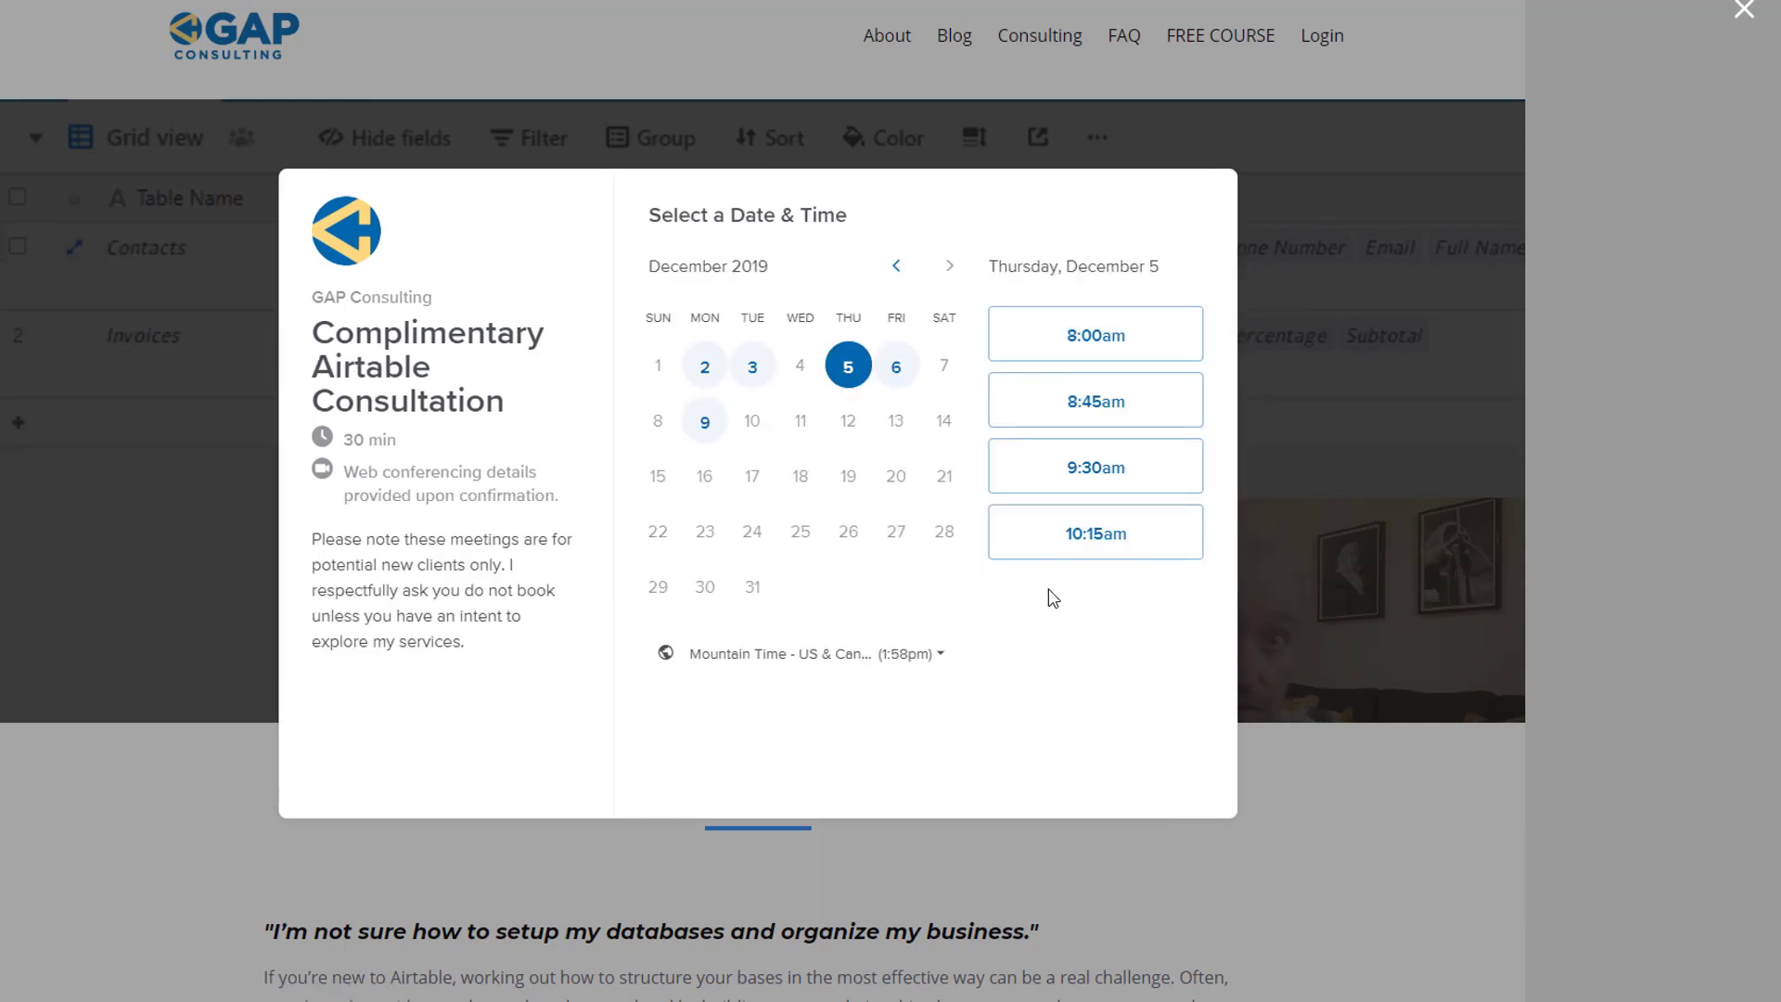